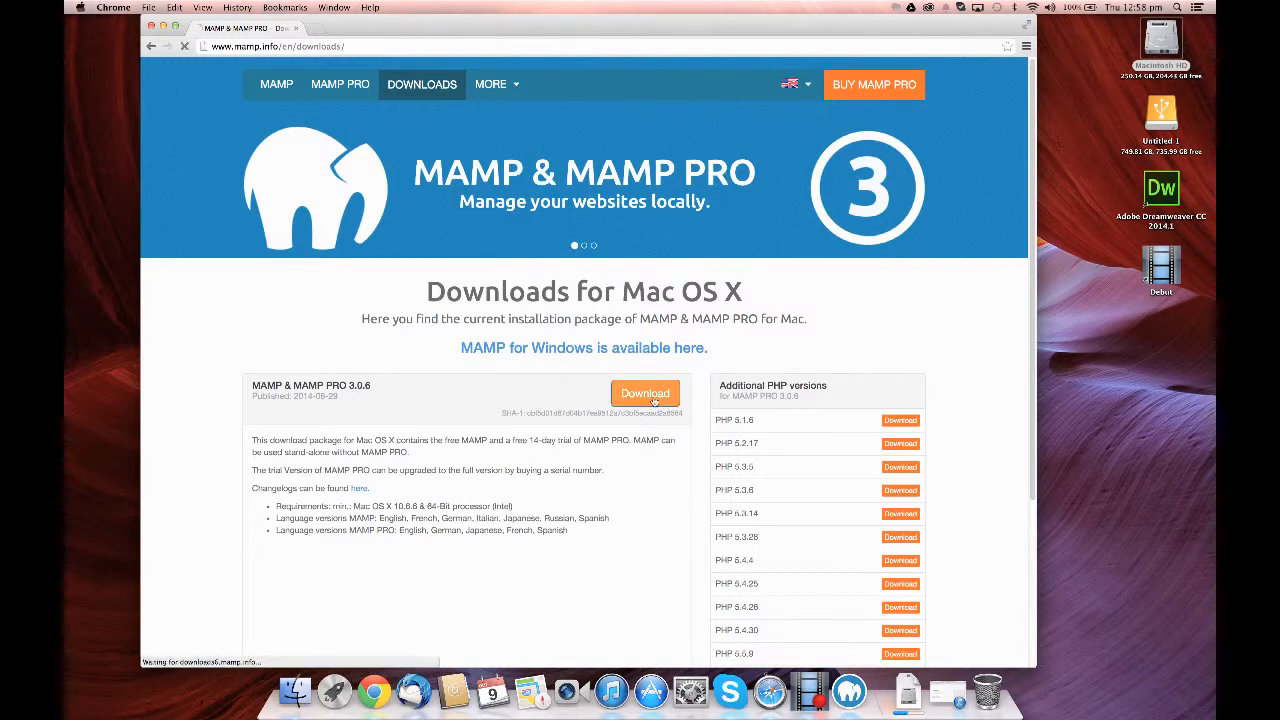
Step: Download the MAMP & MAMP PRO 3.0.6 installation package for Mac OS X
left_click(652, 398)
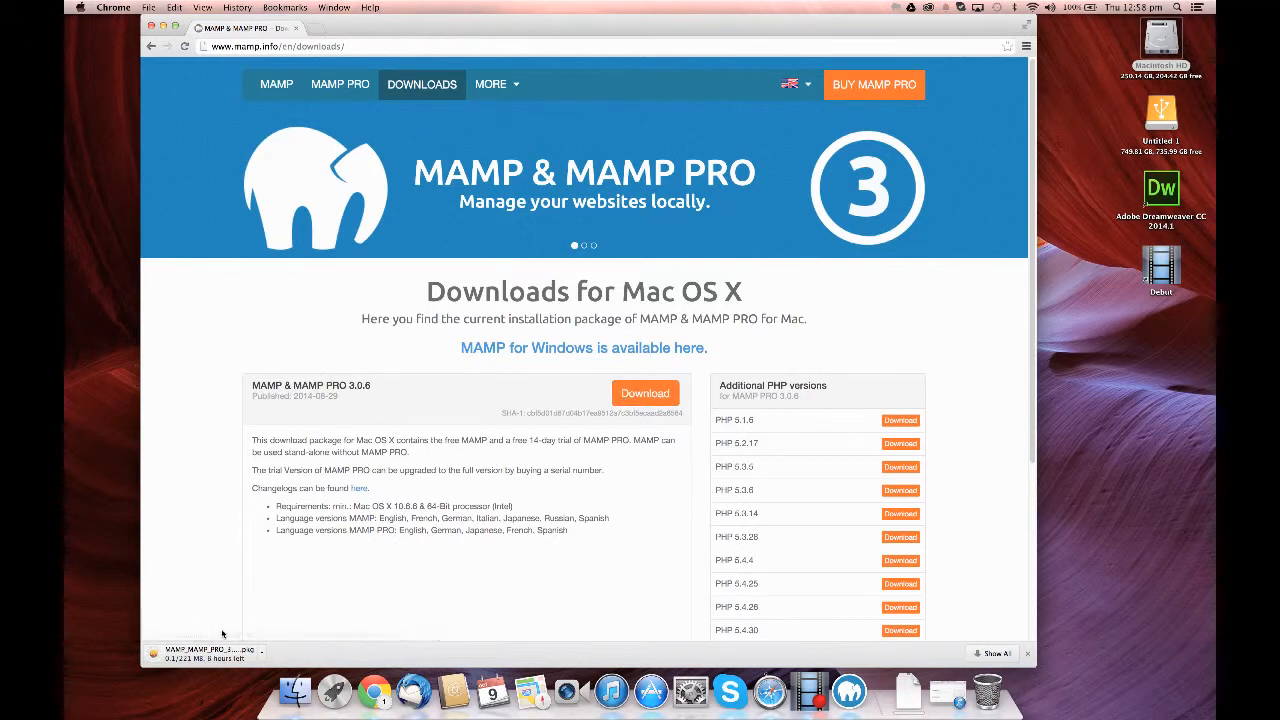
left_click(261, 656)
left_click(283, 655)
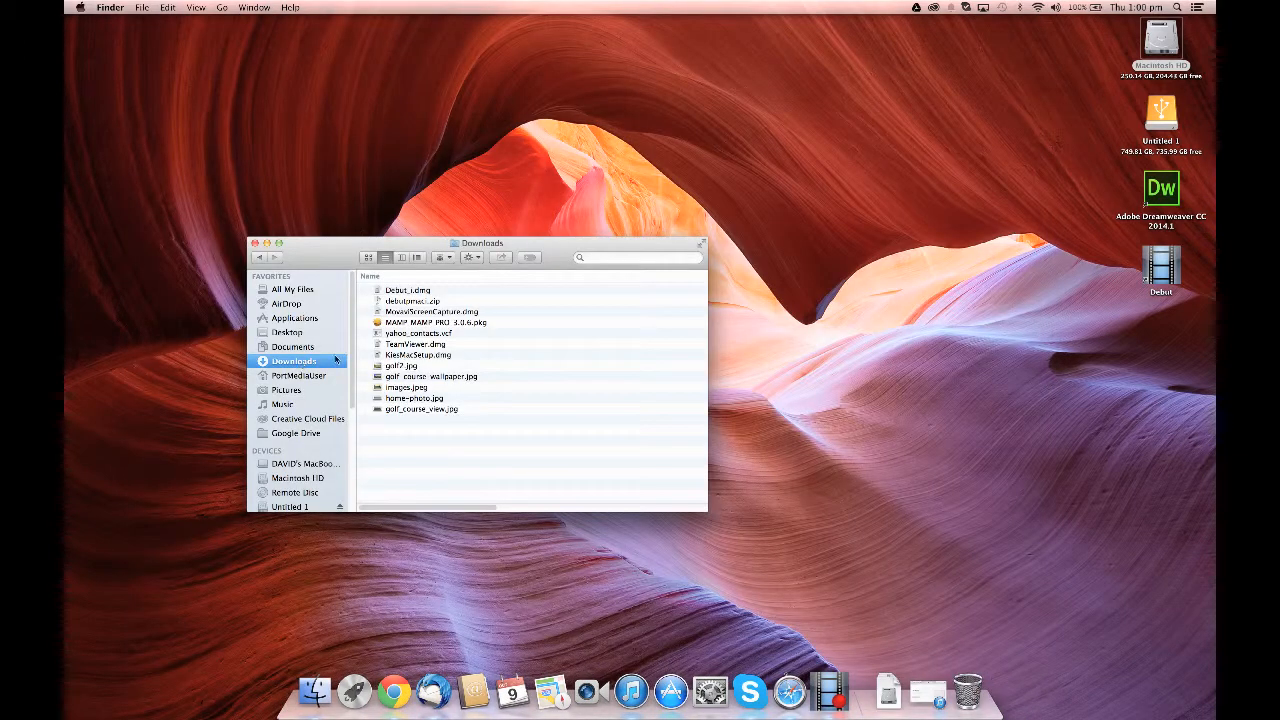
Step: Launch the MAMP_MAMP_PRO_3.0.6.pkg installer from the Downloads folder and close the Finder window
left_click(413, 324)
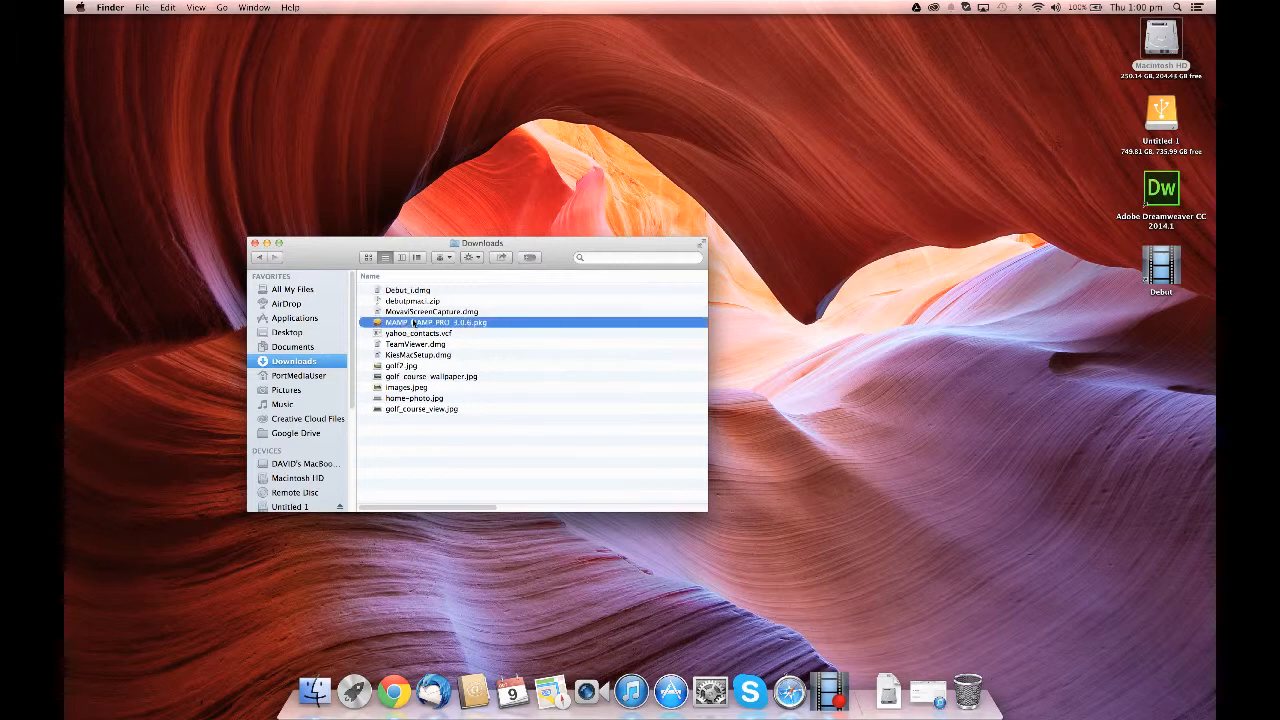
double_click(413, 324)
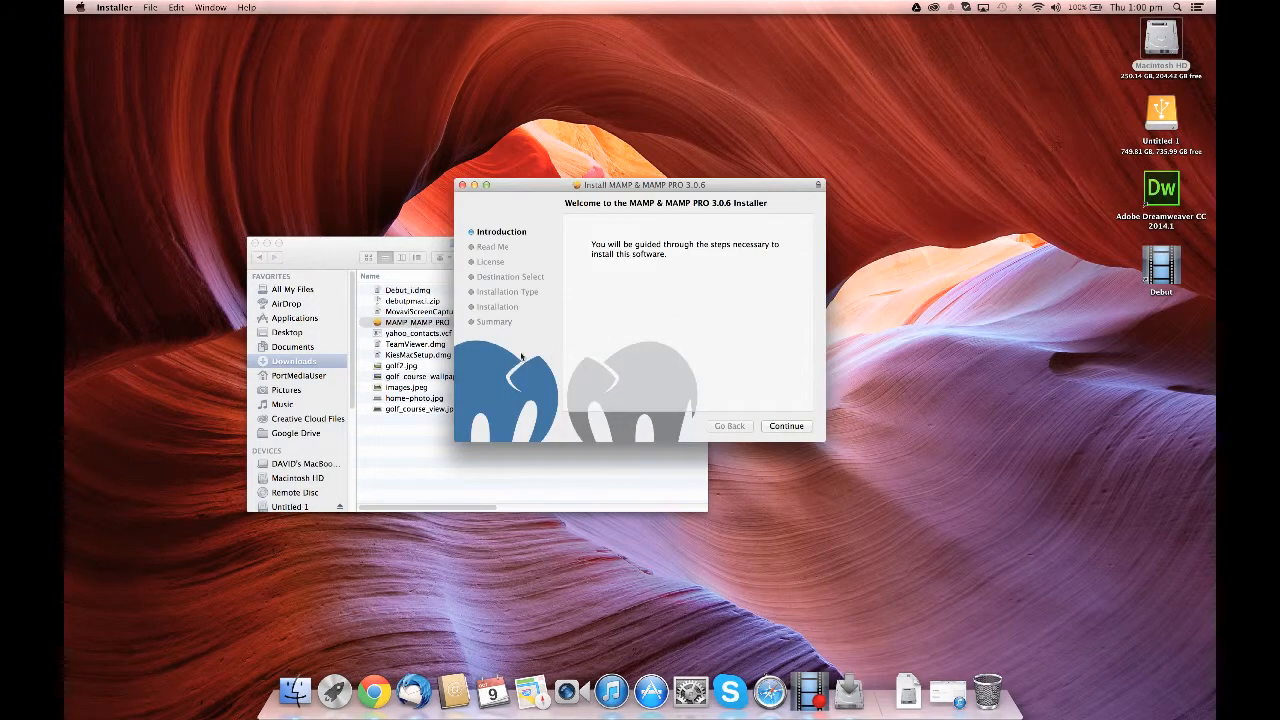
left_click(255, 244)
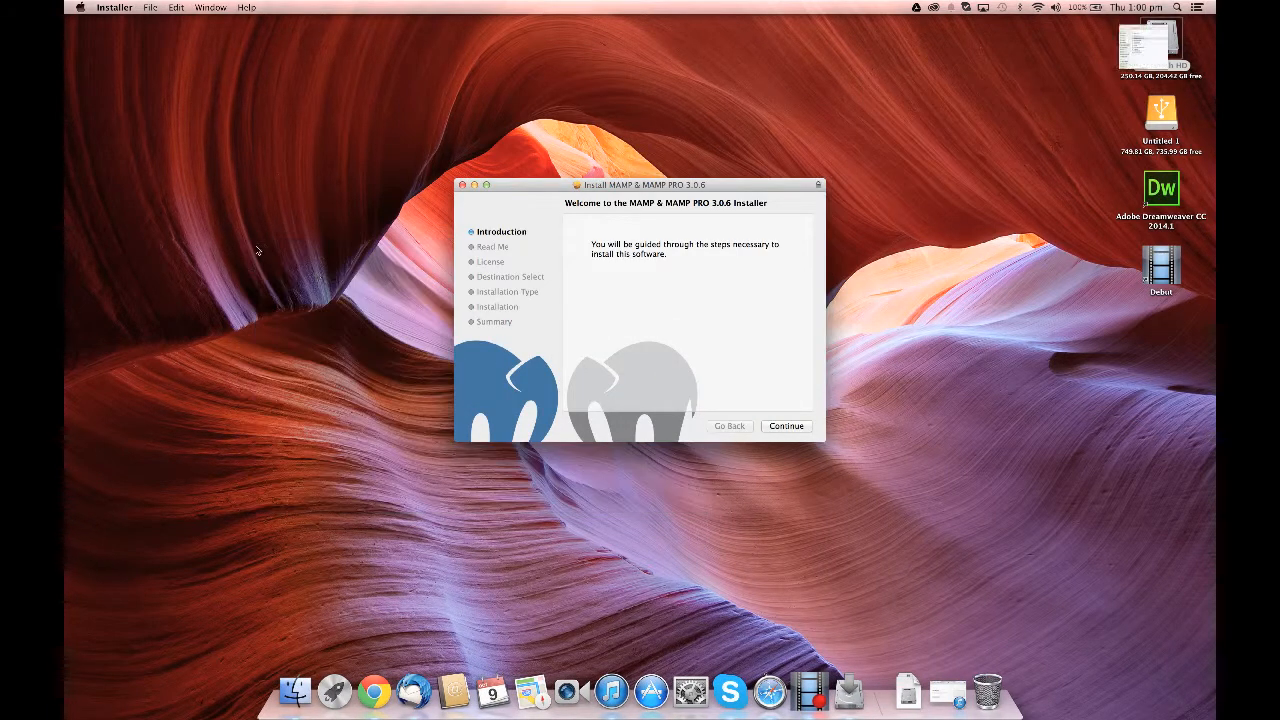
Step: Advance through the installer's introduction and Read Me pages and agree to the software license
left_click(786, 426)
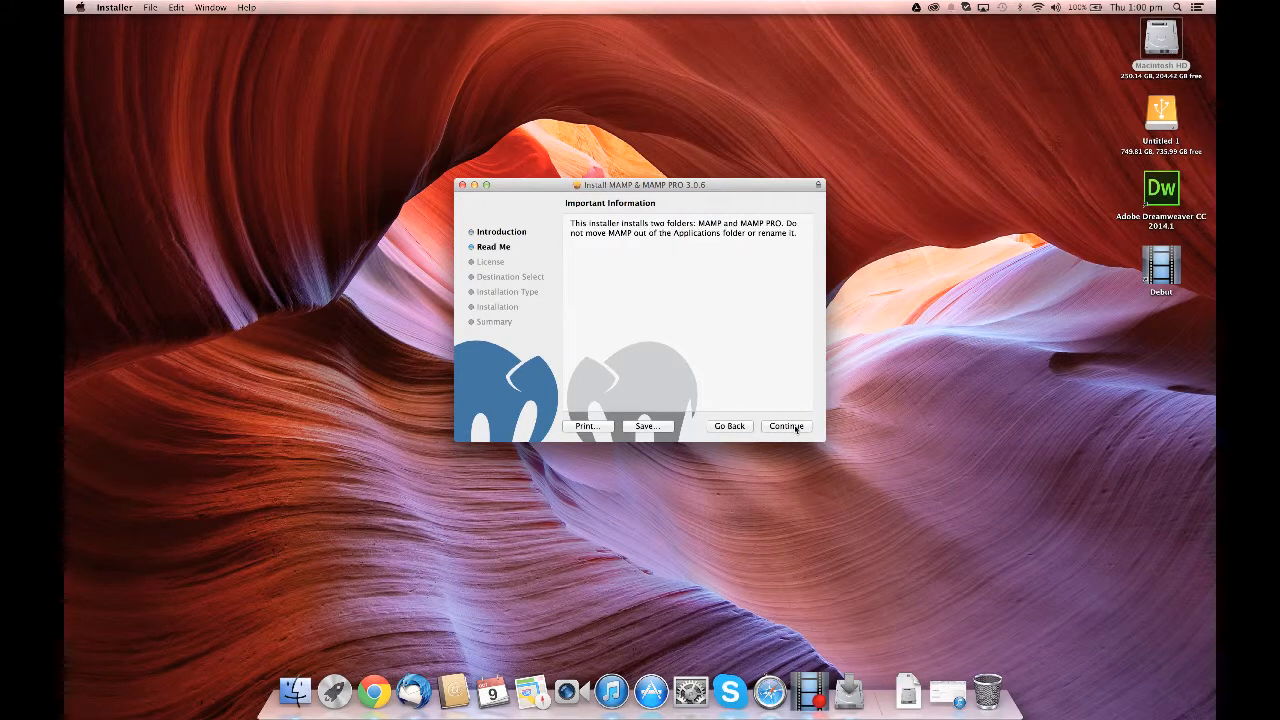
left_click(786, 426)
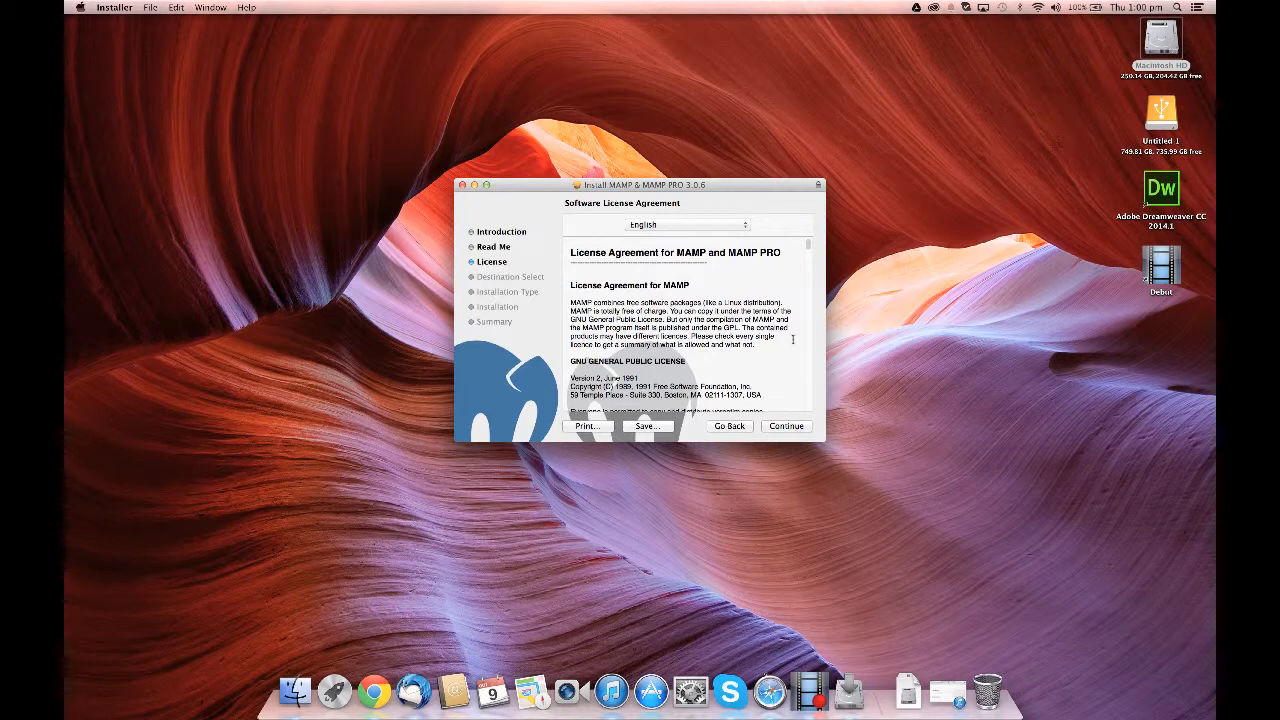
left_click_drag(808, 244, 803, 403)
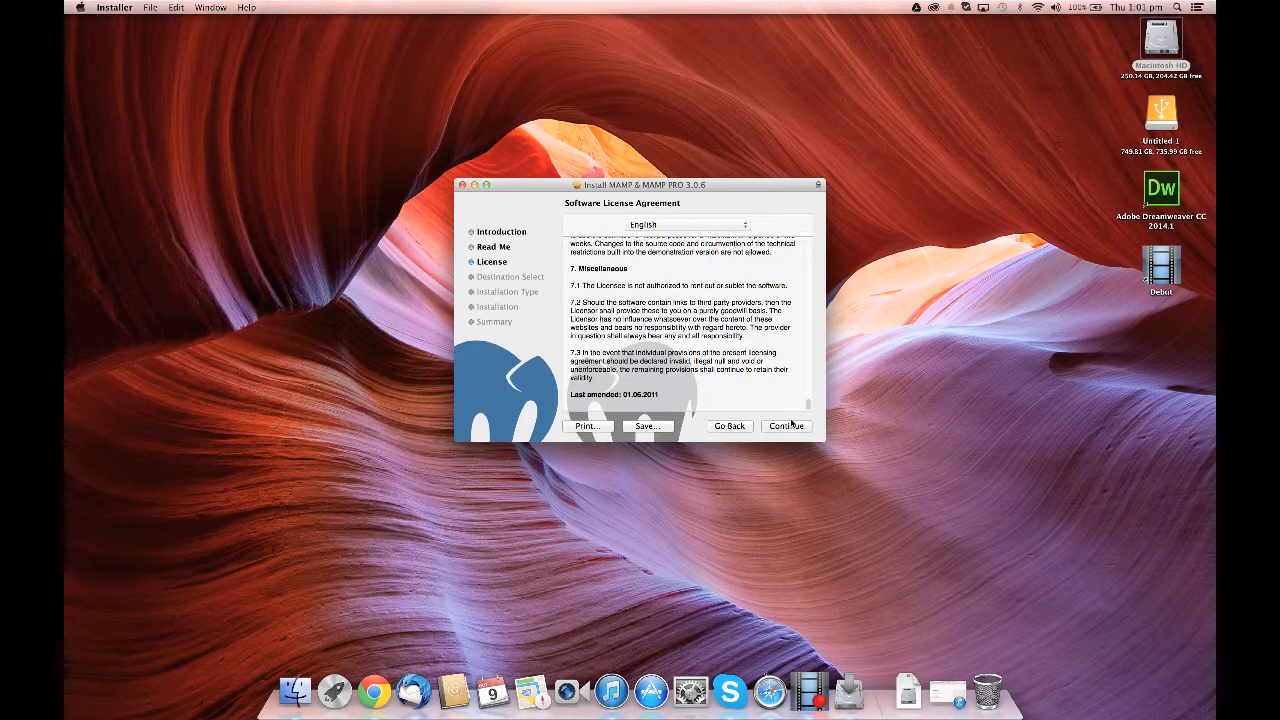
left_click(806, 426)
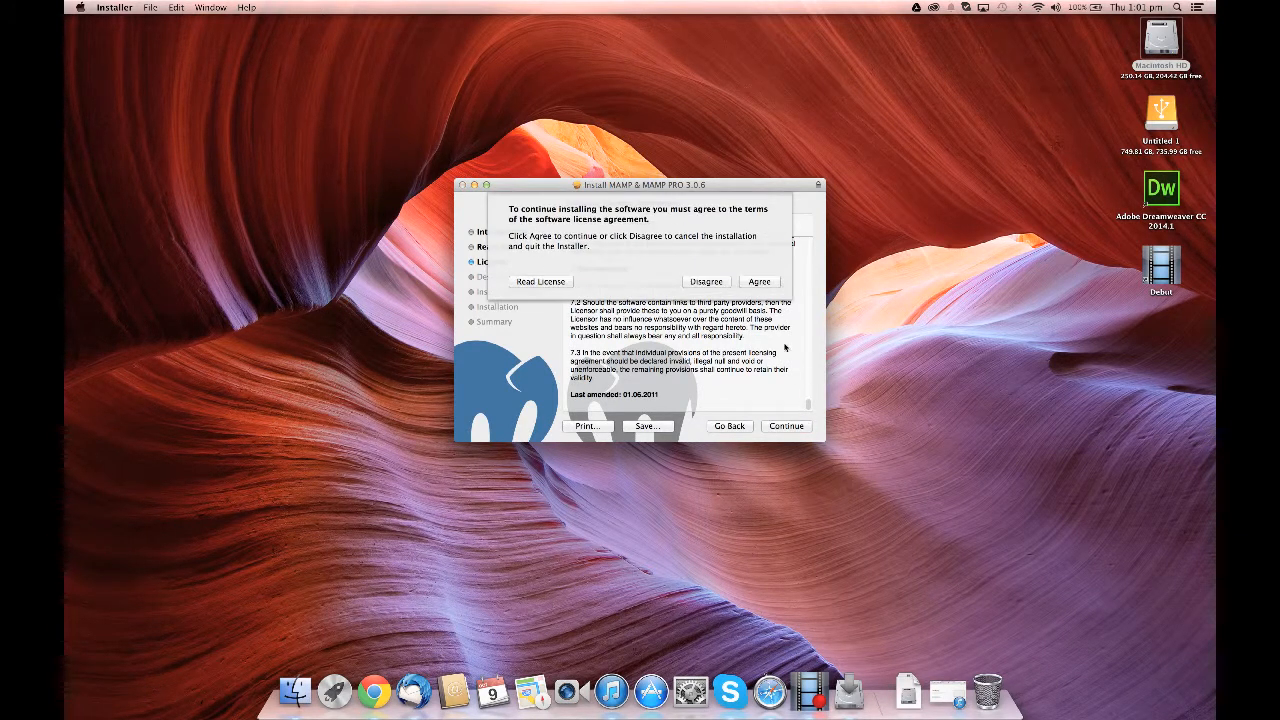
left_click(760, 281)
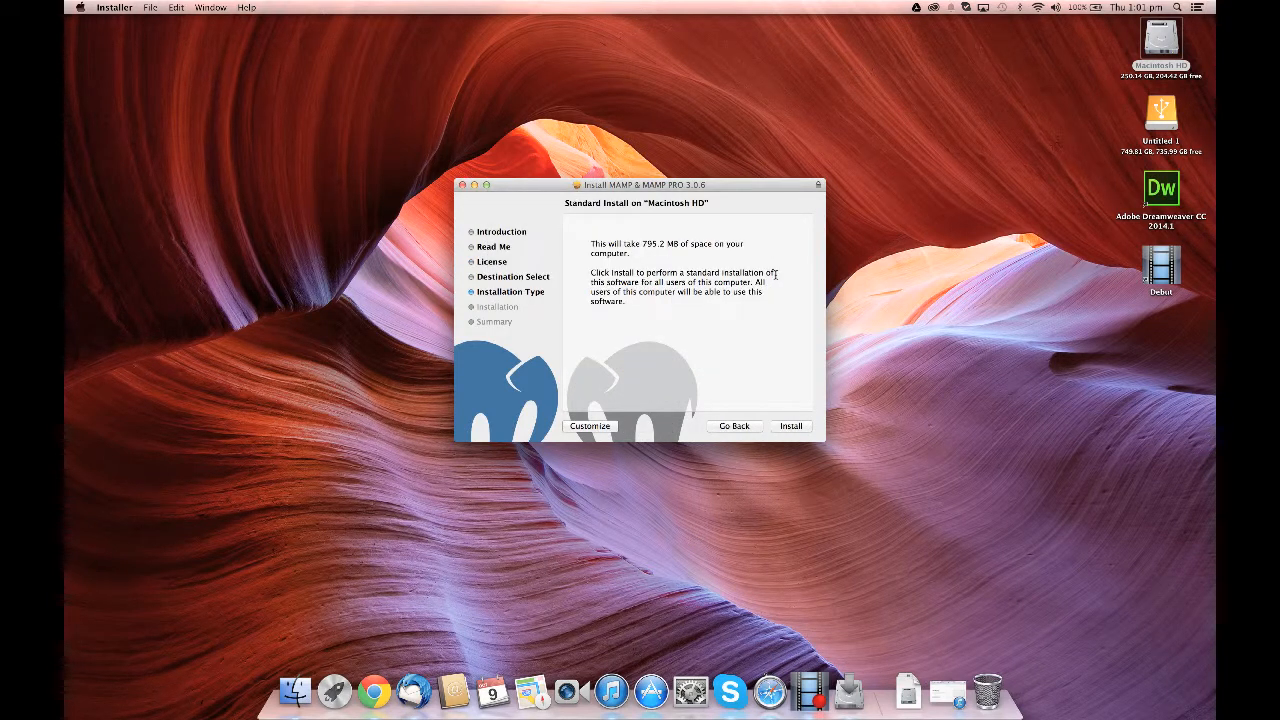
Step: Run the standard installation on Macintosh HD, authorizing it with the account password, and close the installer
left_click(792, 426)
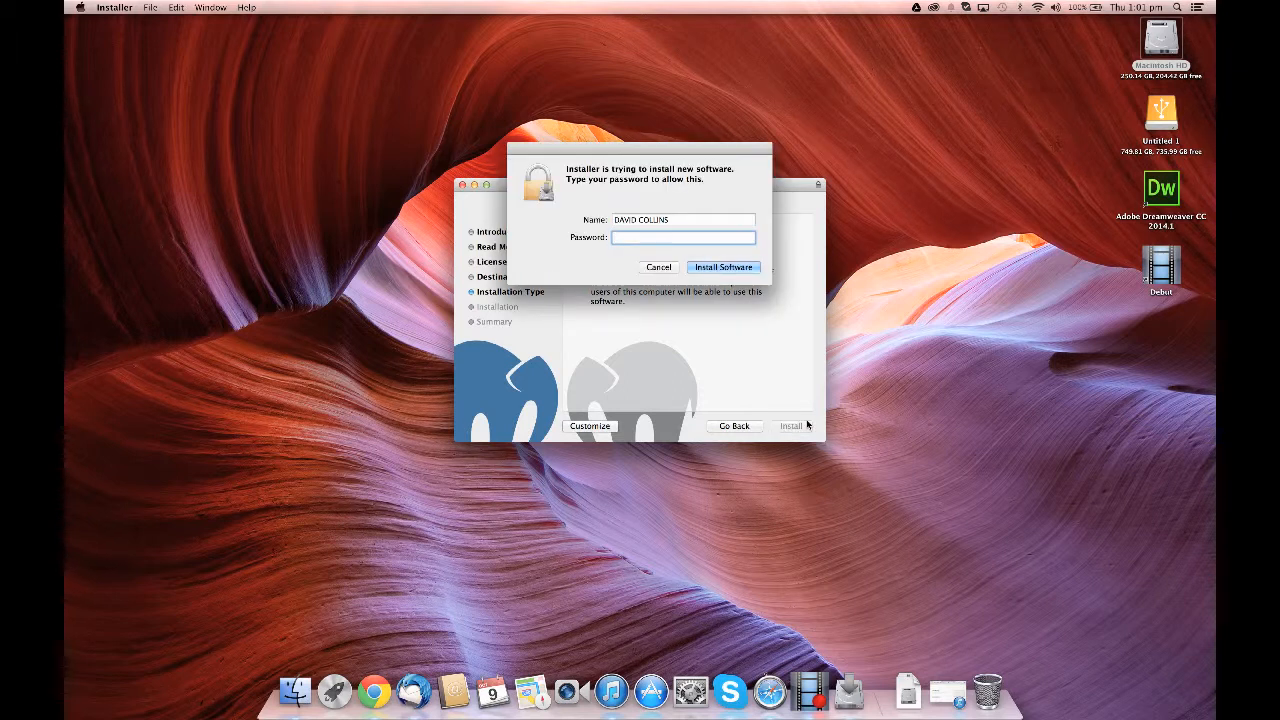
type("••••••••••")
left_click(745, 267)
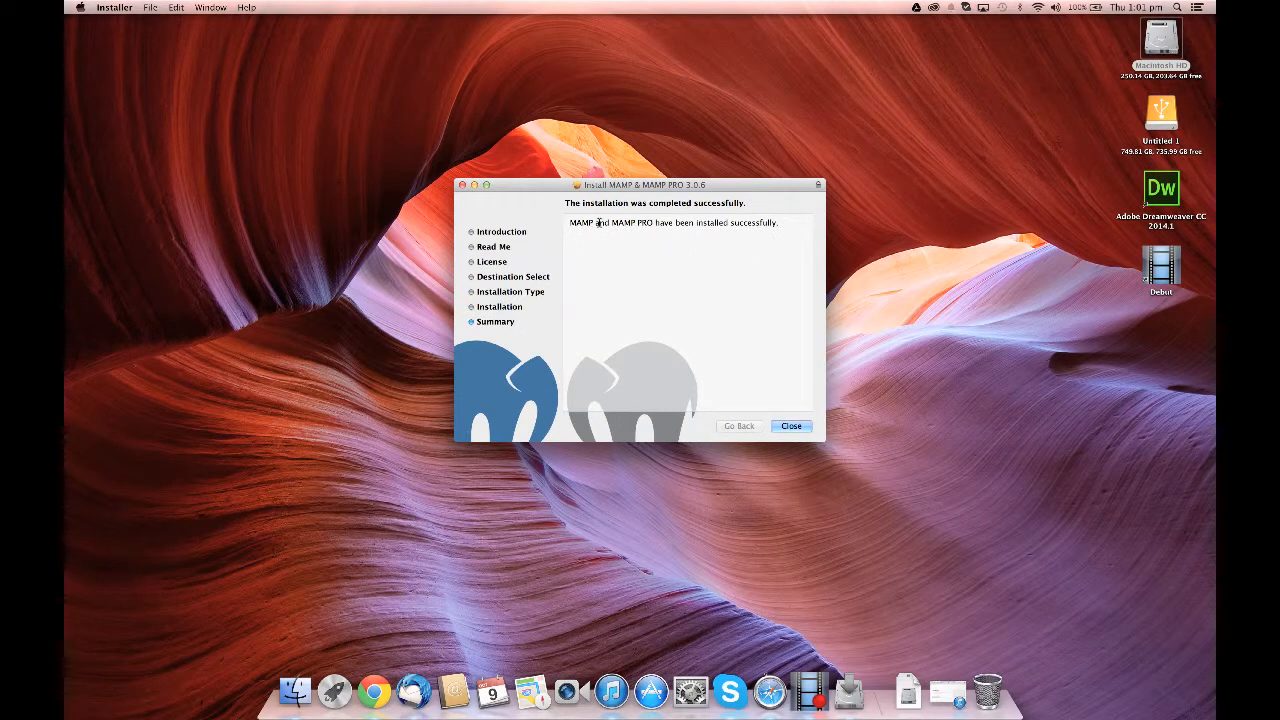
left_click(794, 430)
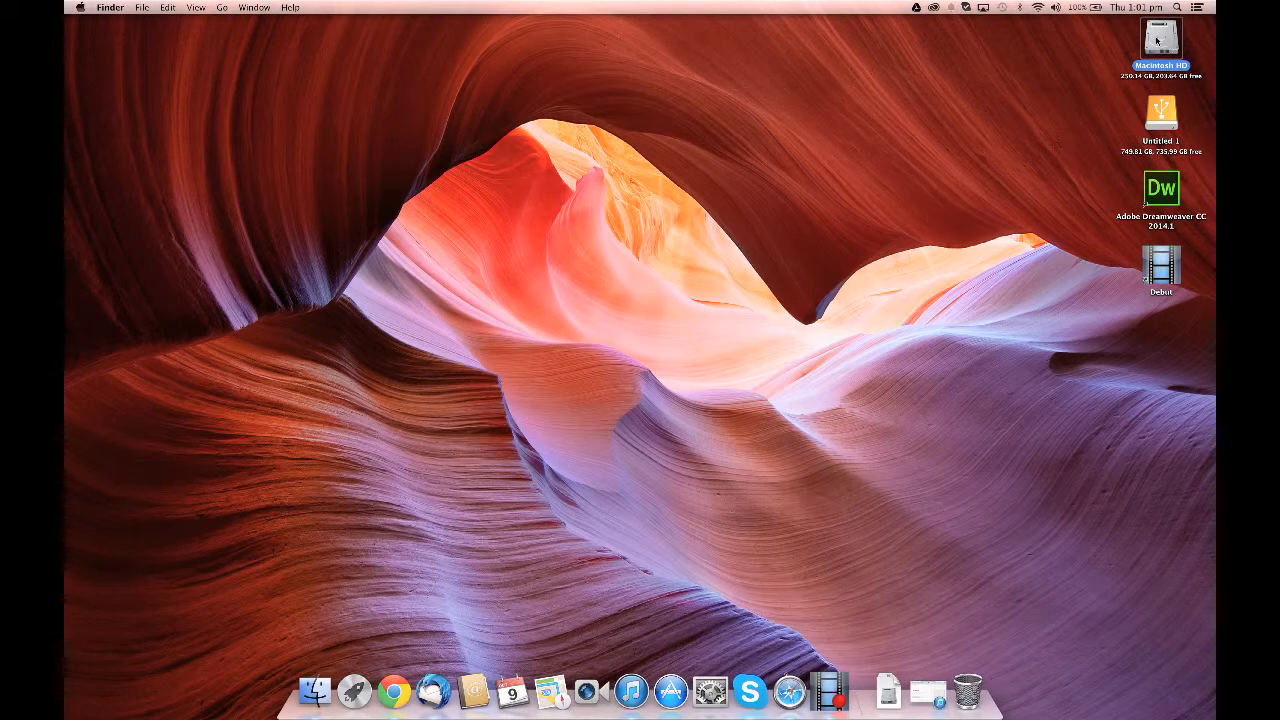
Step: Open the Applications folder on Macintosh HD and locate the MAMP and MAMP PRO folders
double_click(1157, 40)
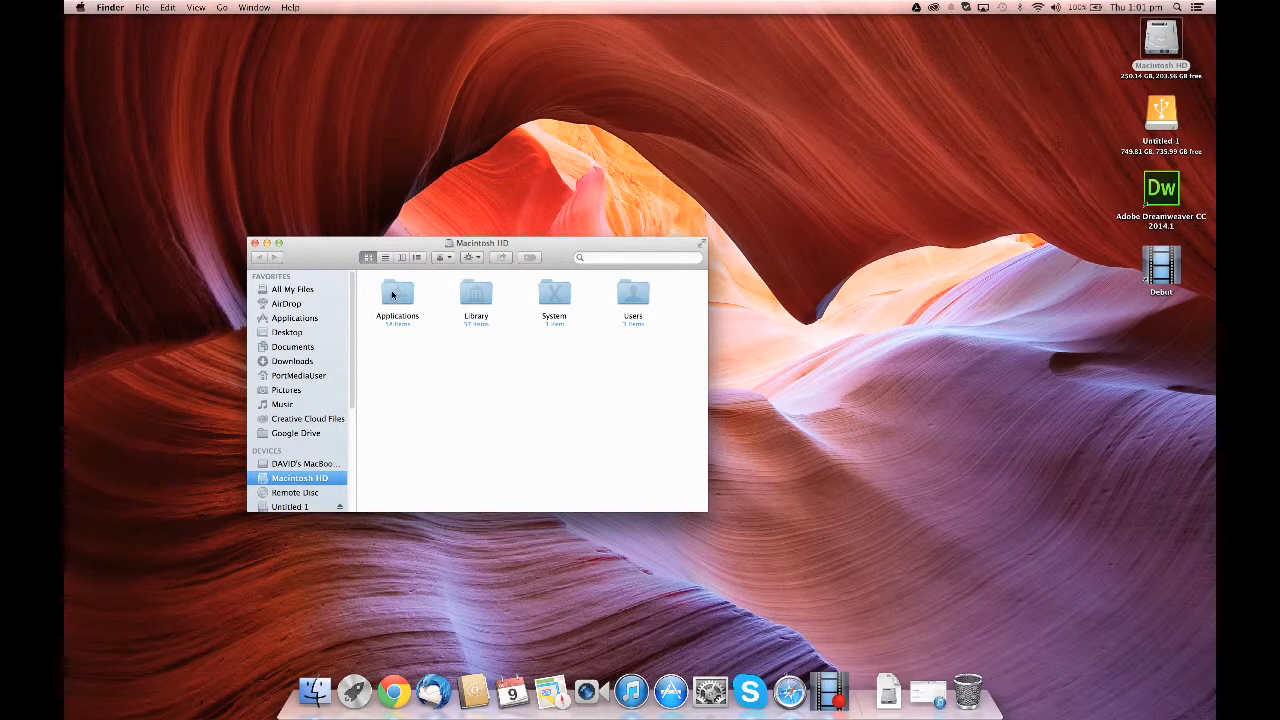
left_click_drag(507, 247, 624, 92)
double_click(516, 143)
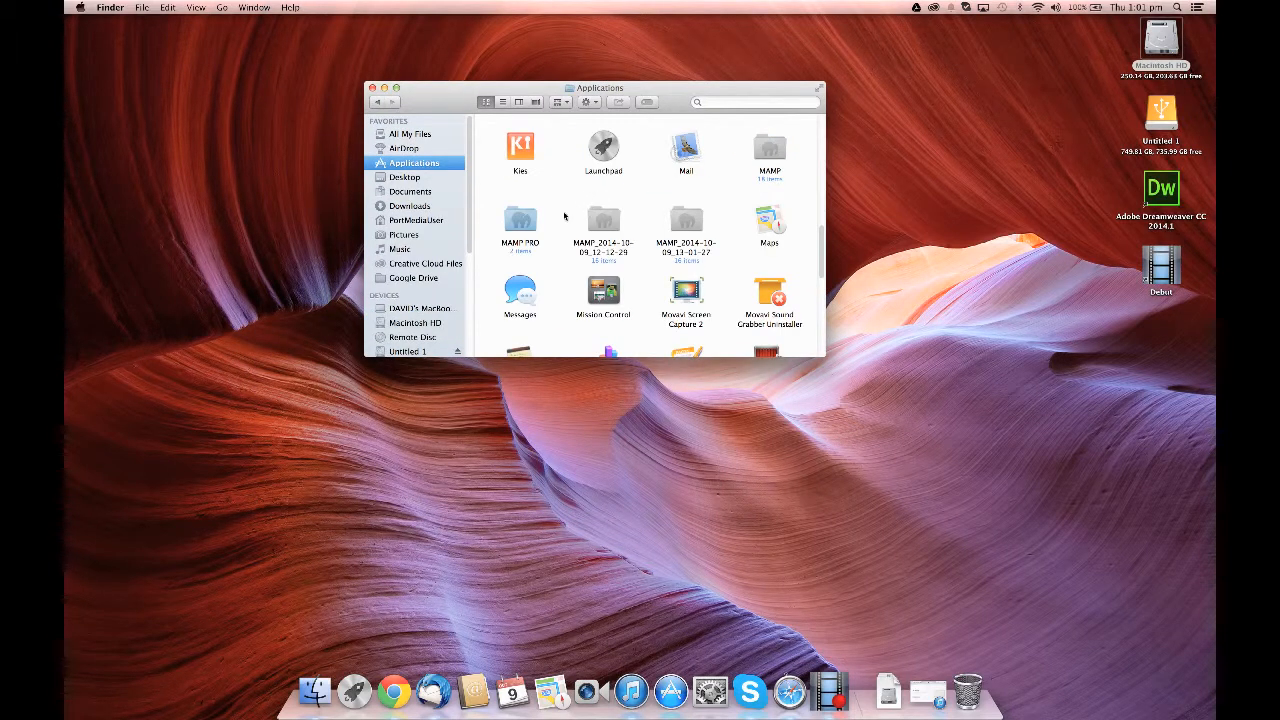
left_click(768, 146)
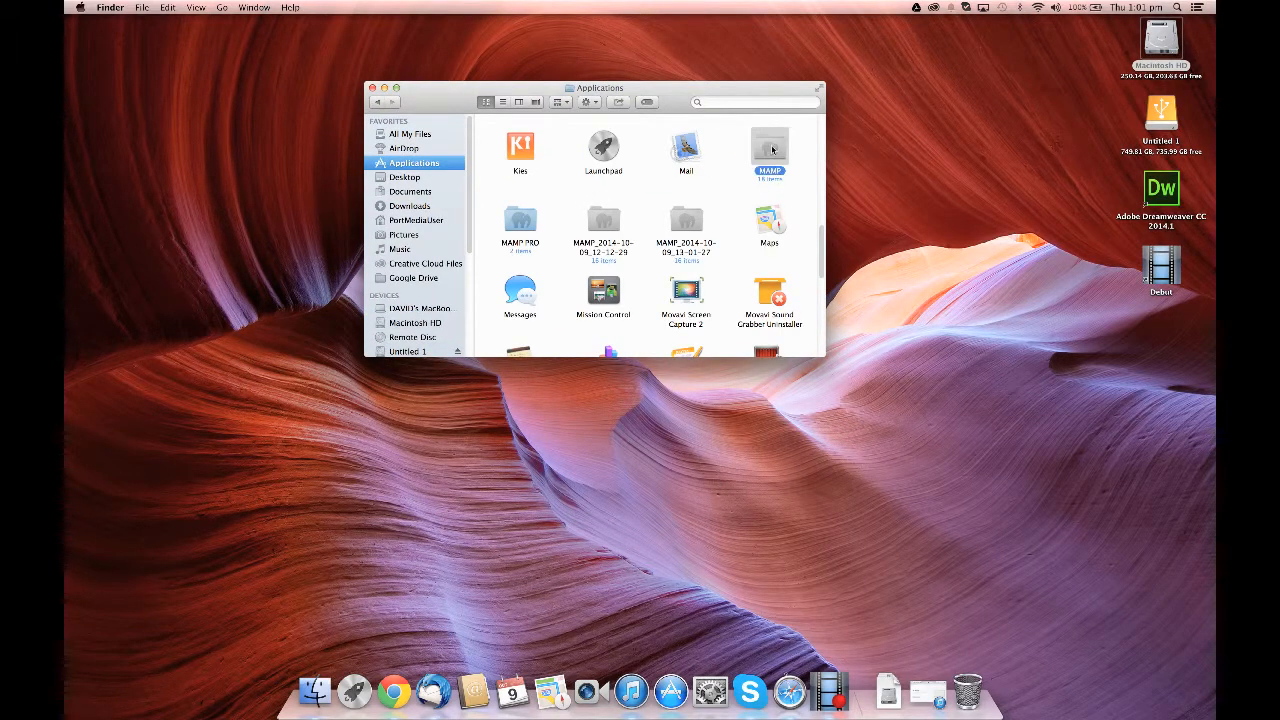
left_click(517, 228)
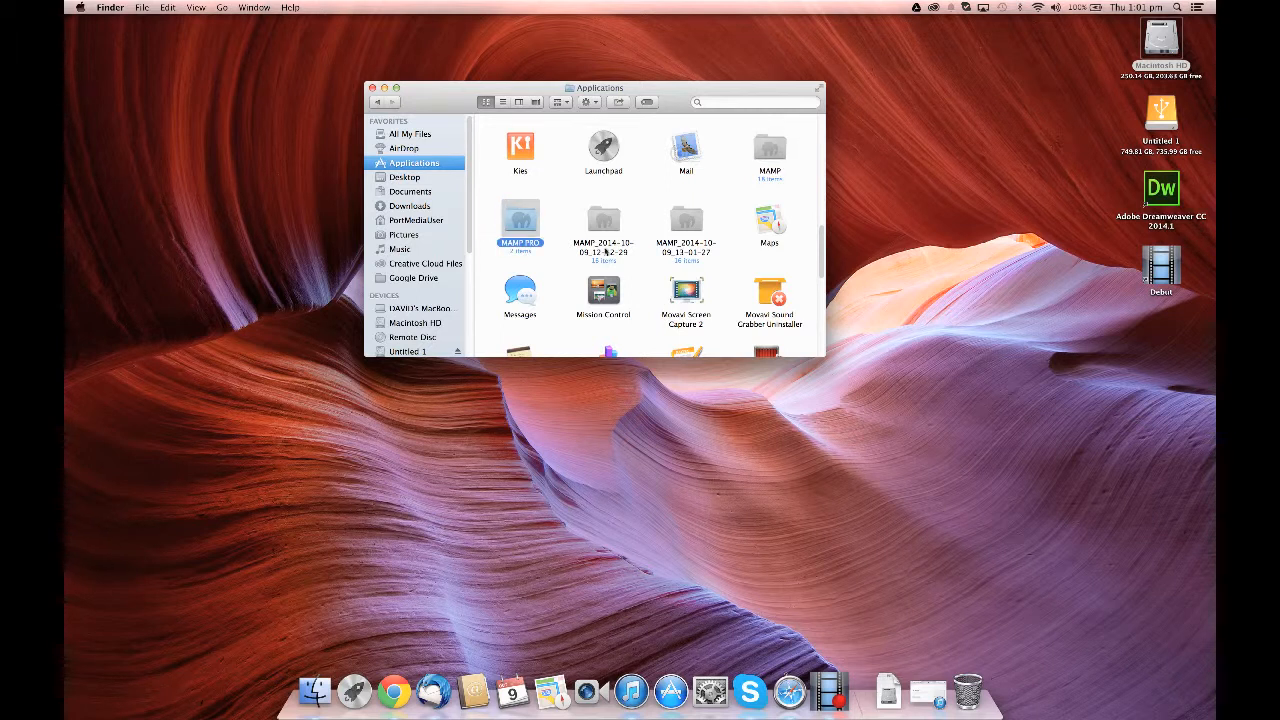
Step: Start the MAMP application from the MAMP folder, closing the Finder window and choosing MAMP instead of MAMP PRO
double_click(769, 150)
scroll(740, 325, "up", 3)
double_click(522, 268)
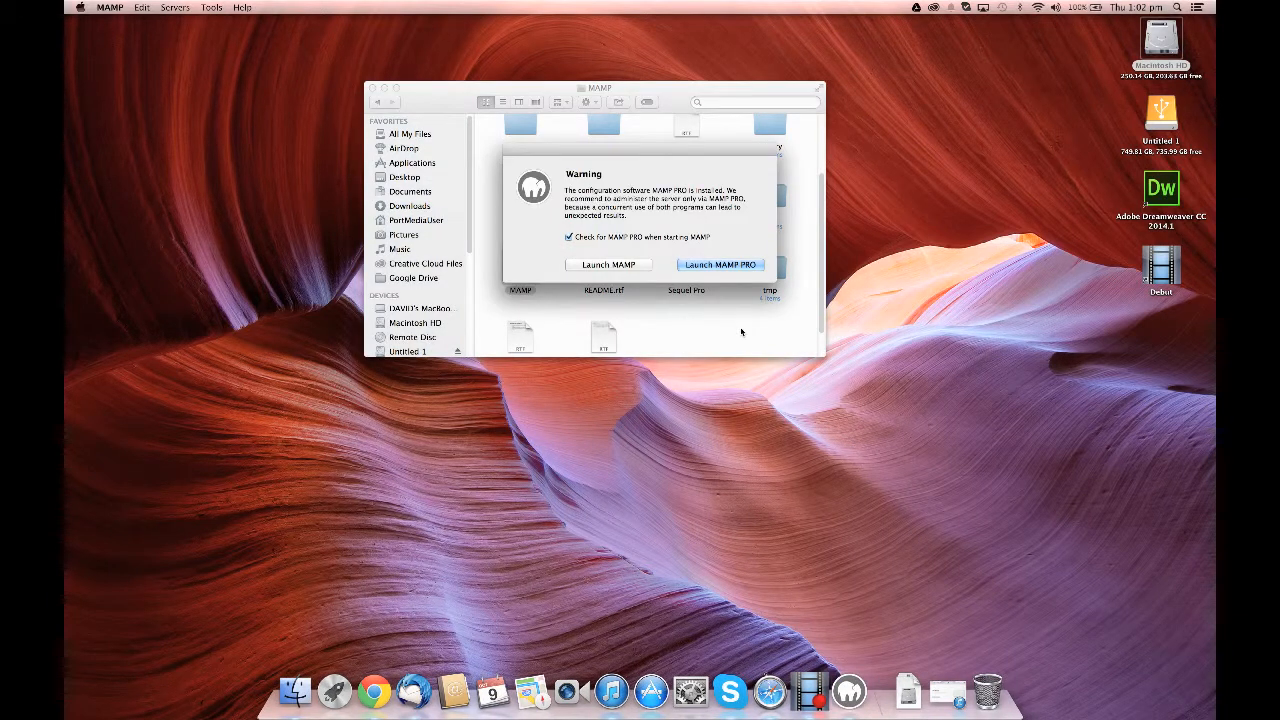
left_click(370, 88)
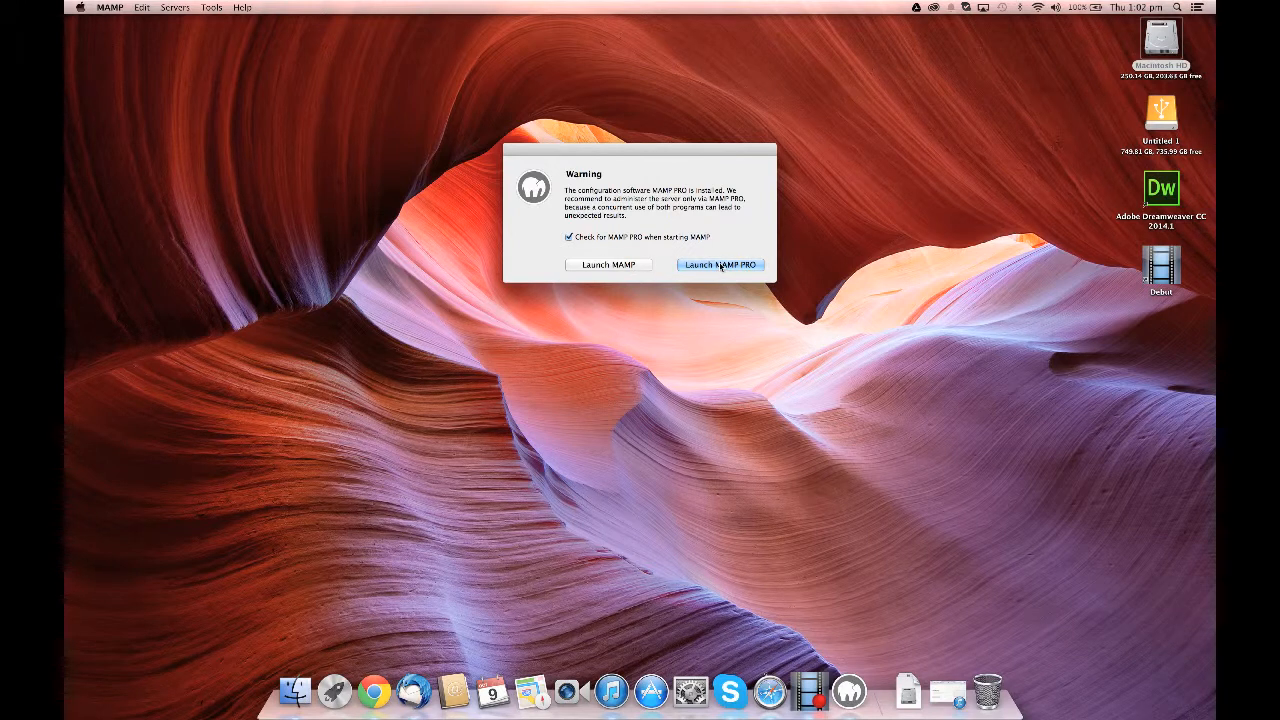
left_click(609, 265)
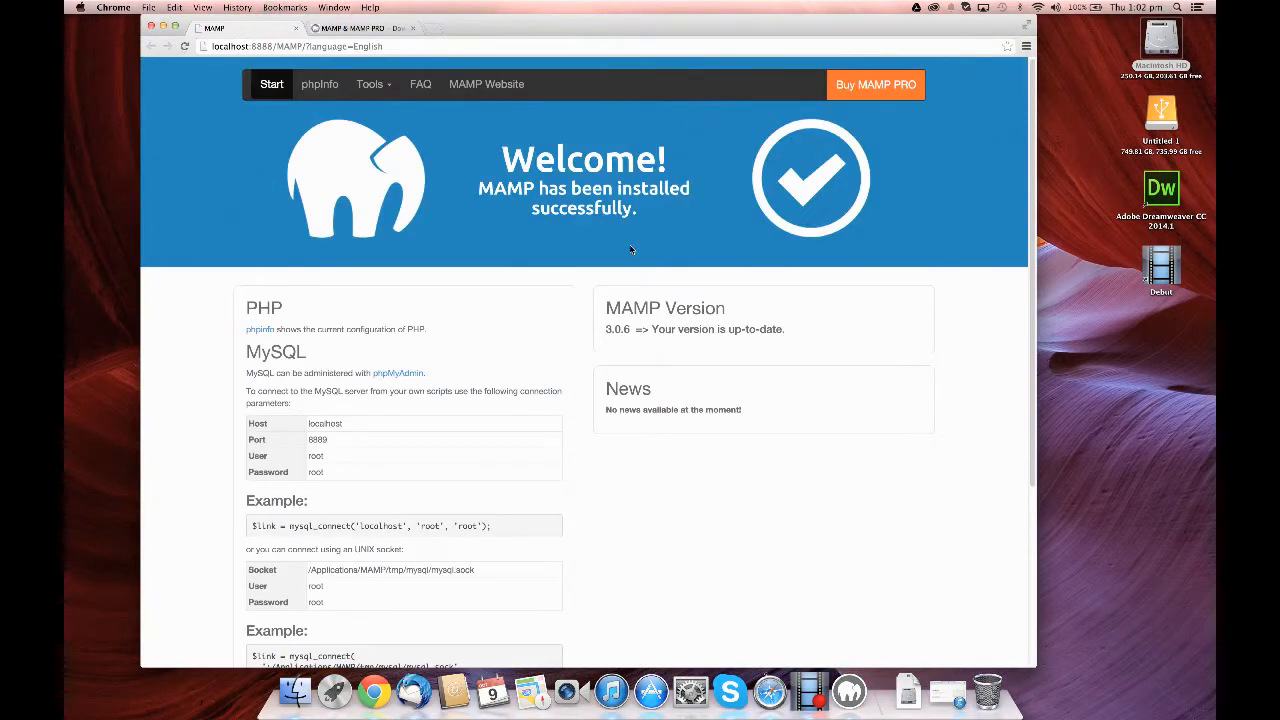
Step: Examine the MySQL connection parameters on the MAMP start page and highlight the localhost mysql_connect example
scroll(617, 254, "down", 5)
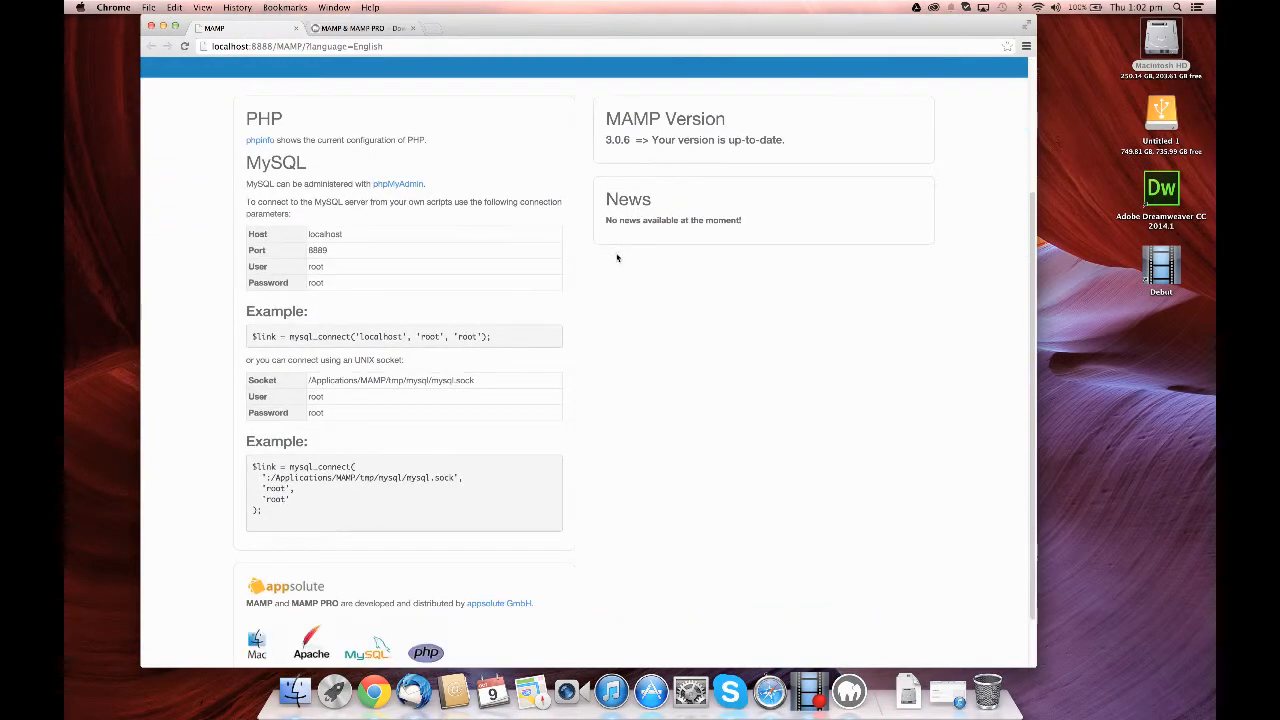
scroll(615, 258, "up", 5)
scroll(616, 265, "down", 3)
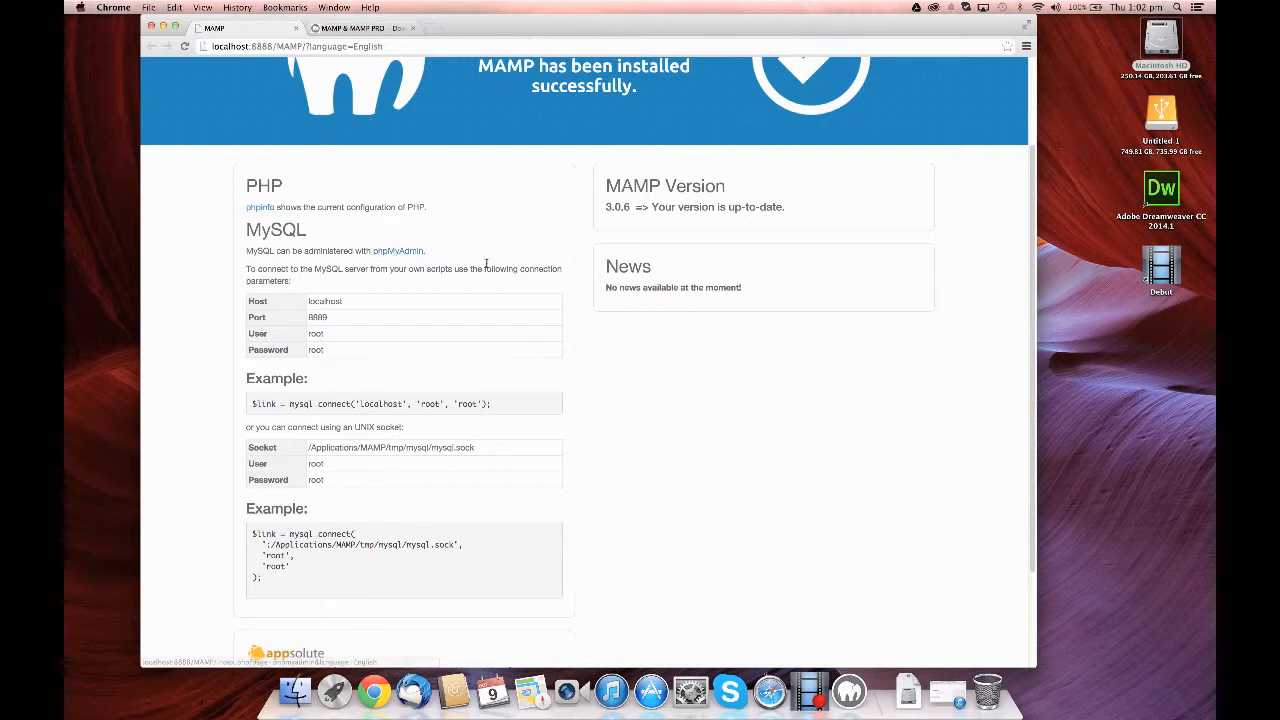
scroll(472, 311, "down", 2)
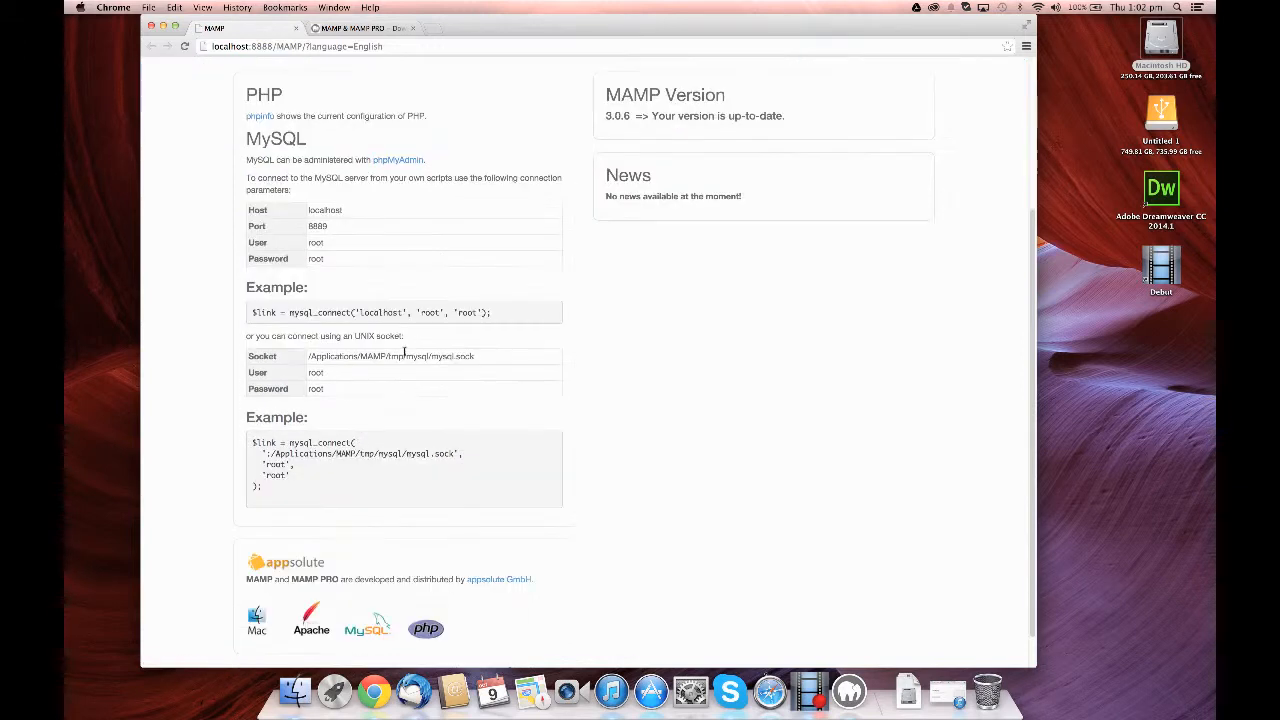
mouse_move(252, 312)
left_mouse_down()
mouse_move(494, 310)
mouse_move(253, 309)
left_mouse_up()
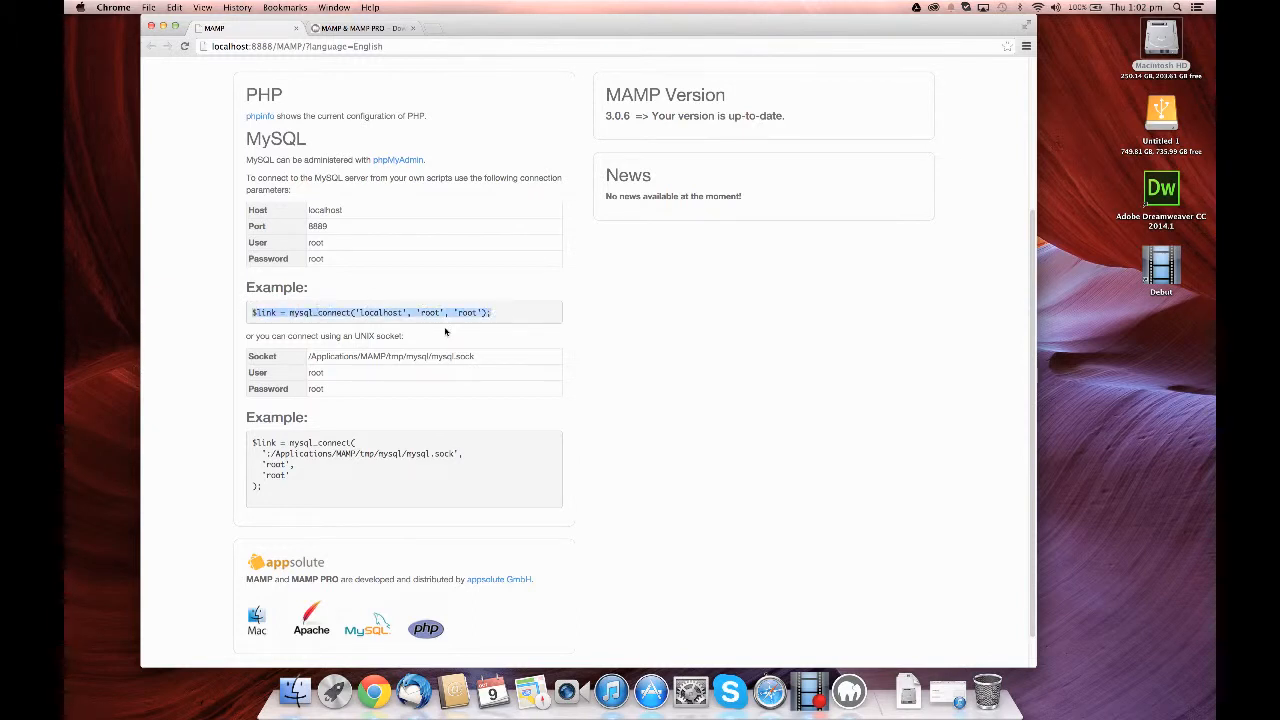
Step: Open the phpInfo page and review the PHP version, Apache configuration, environment variables and HTTP headers
scroll(450, 330, "up", 5)
left_click(320, 84)
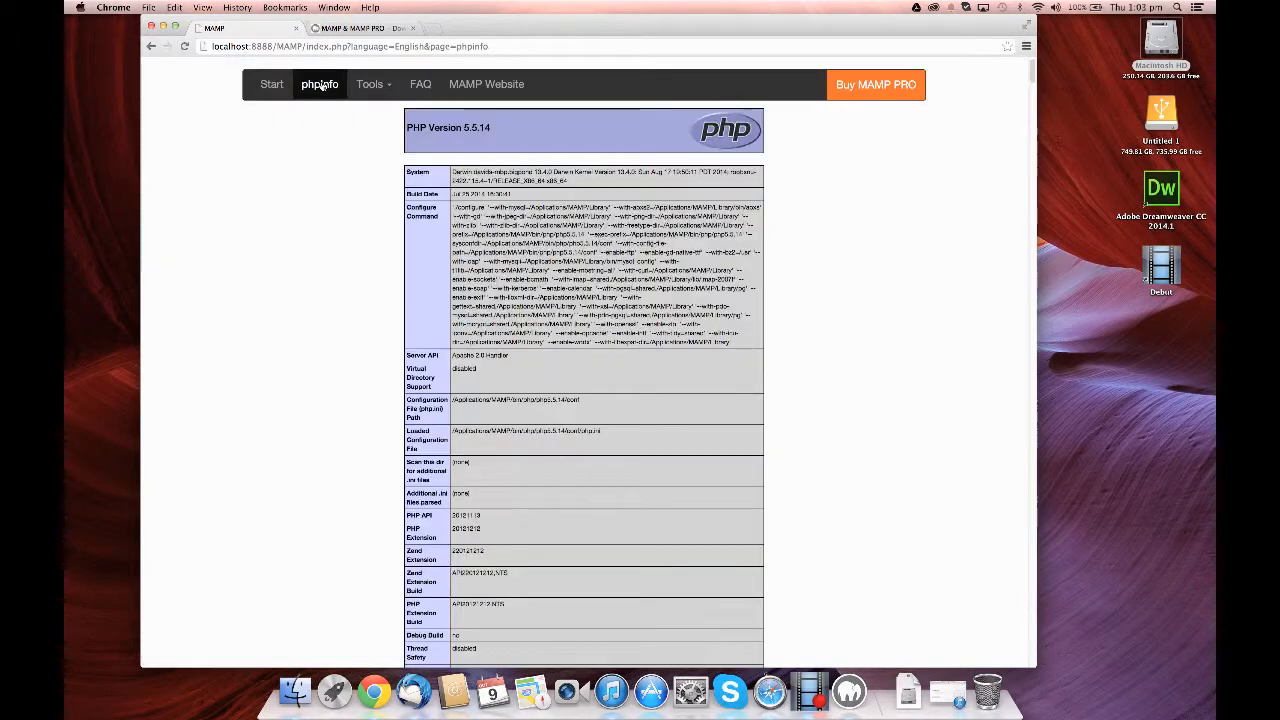
scroll(502, 203, "down", 8)
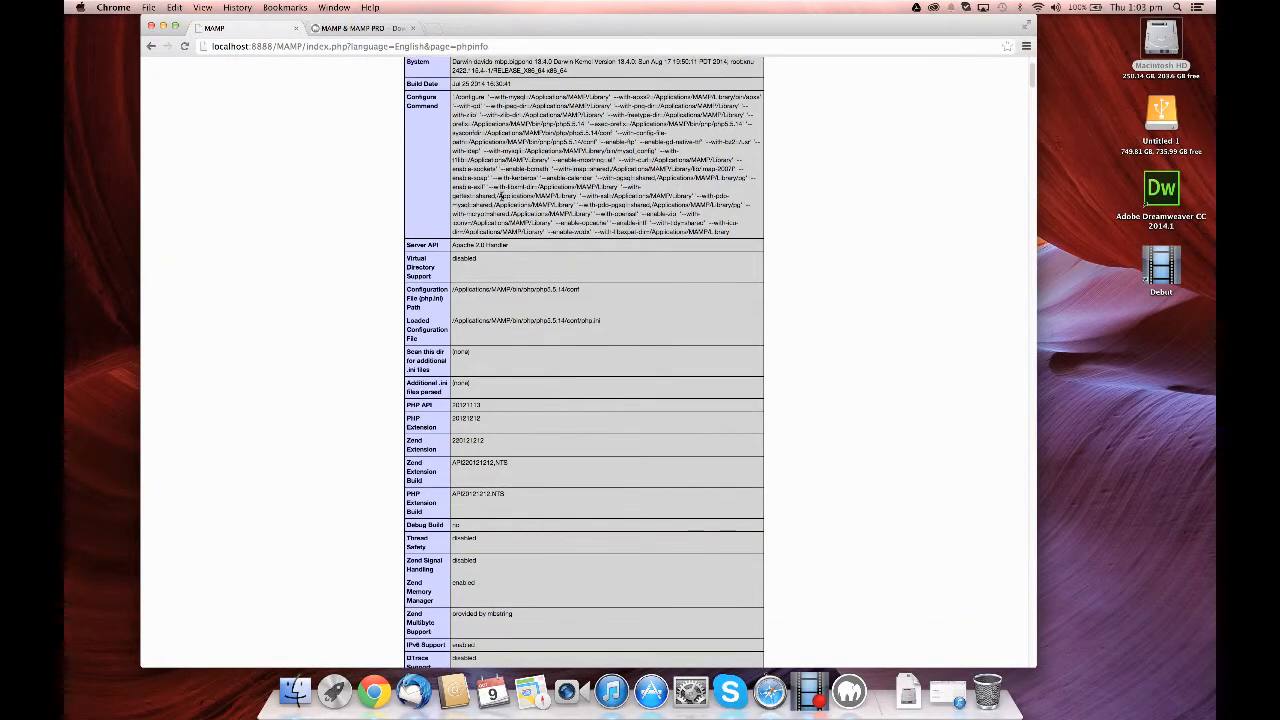
scroll(502, 203, "up", 8)
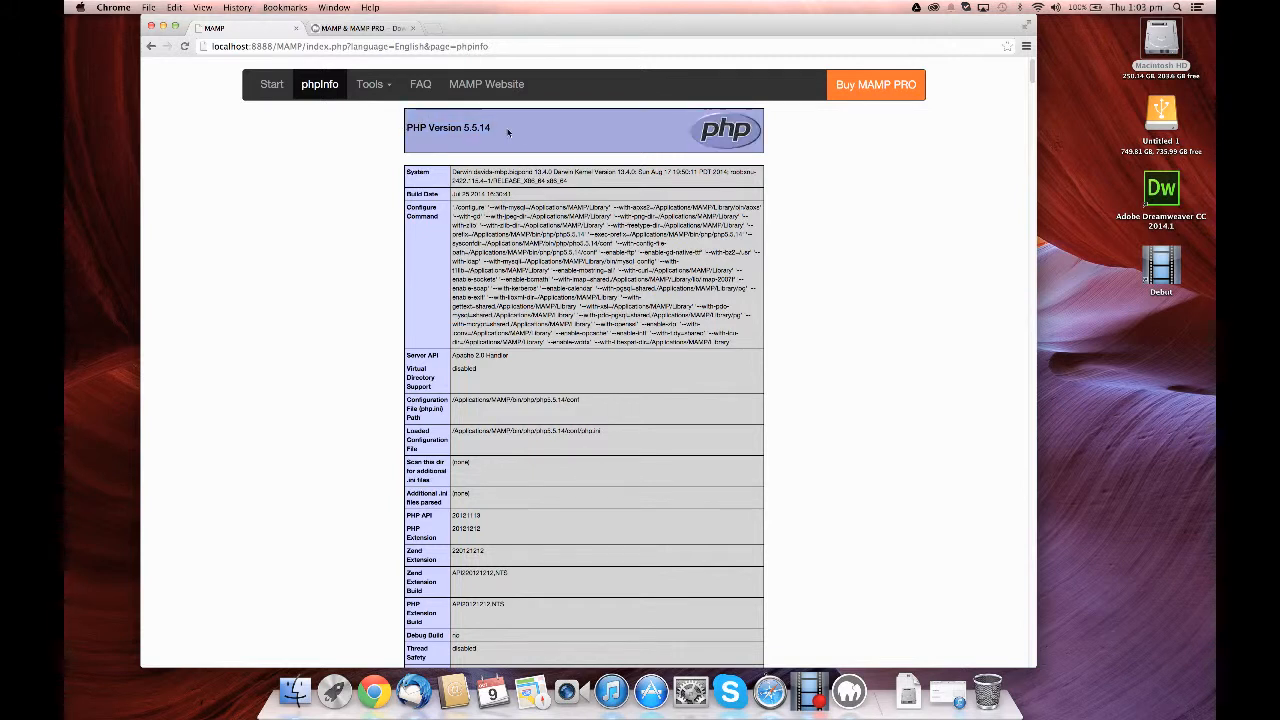
scroll(518, 128, "down", 20)
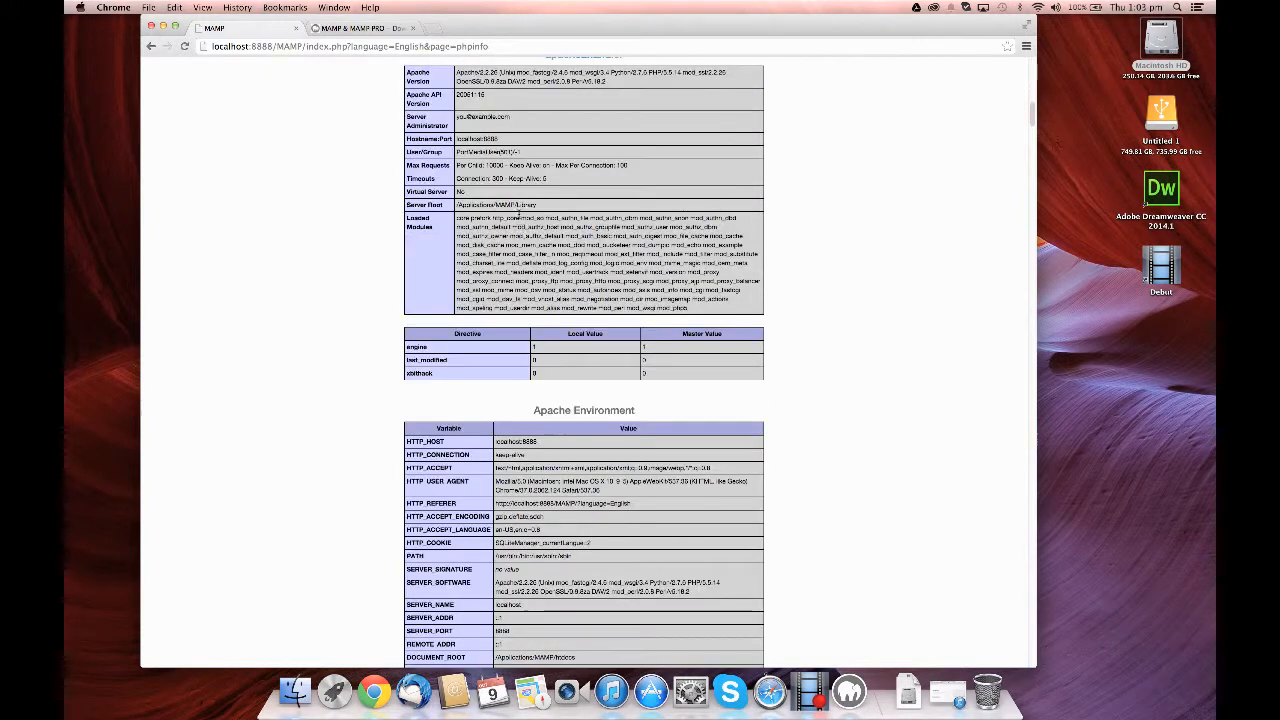
scroll(521, 229, "down", 5)
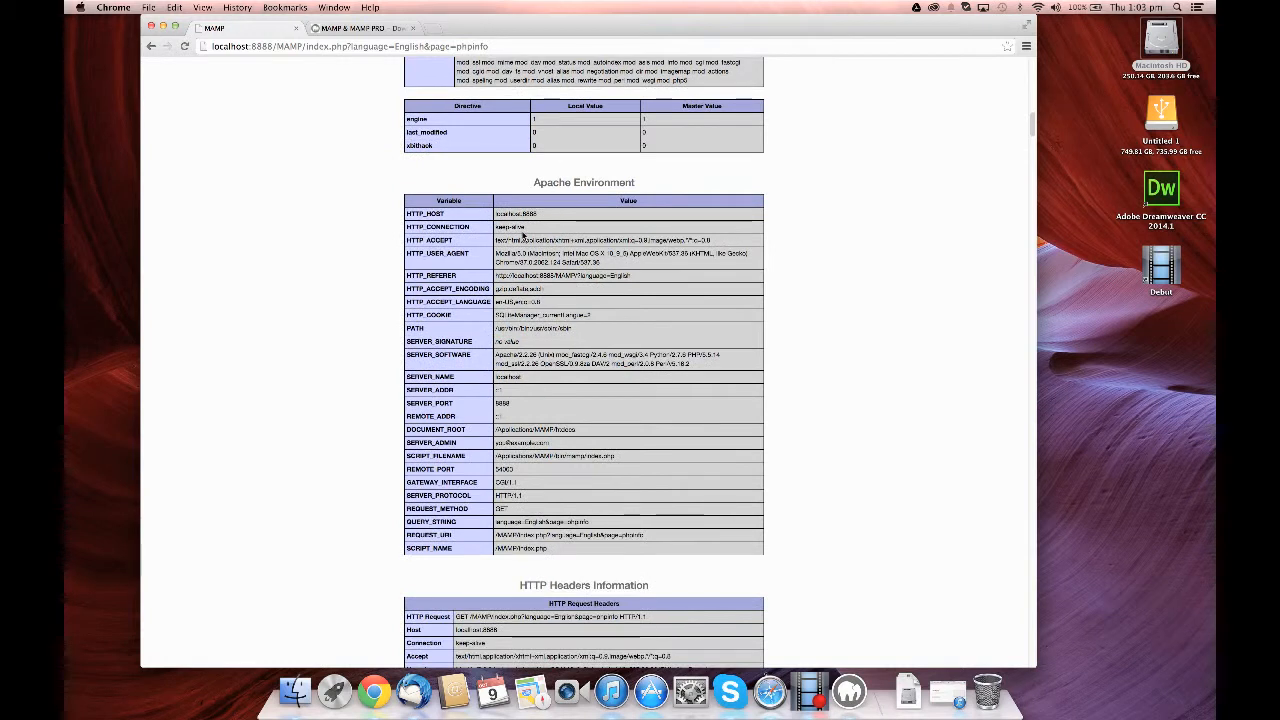
scroll(521, 234, "down", 4)
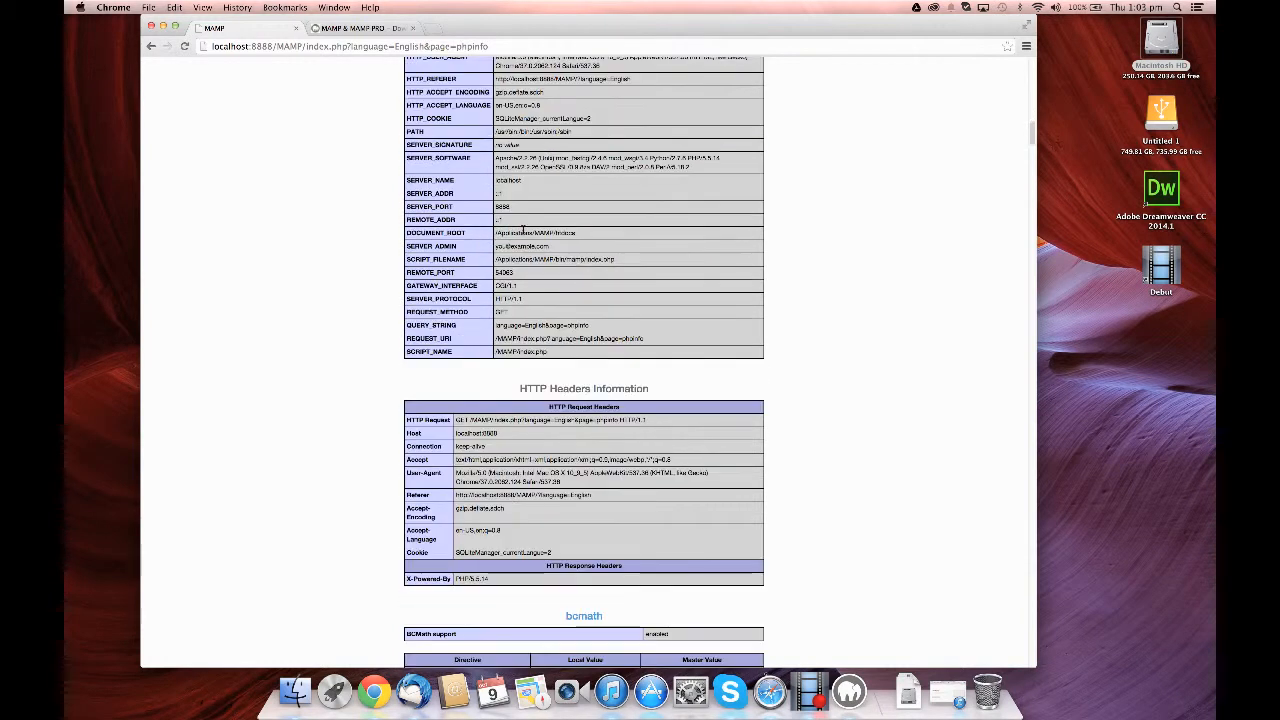
scroll(523, 250, "down", 1)
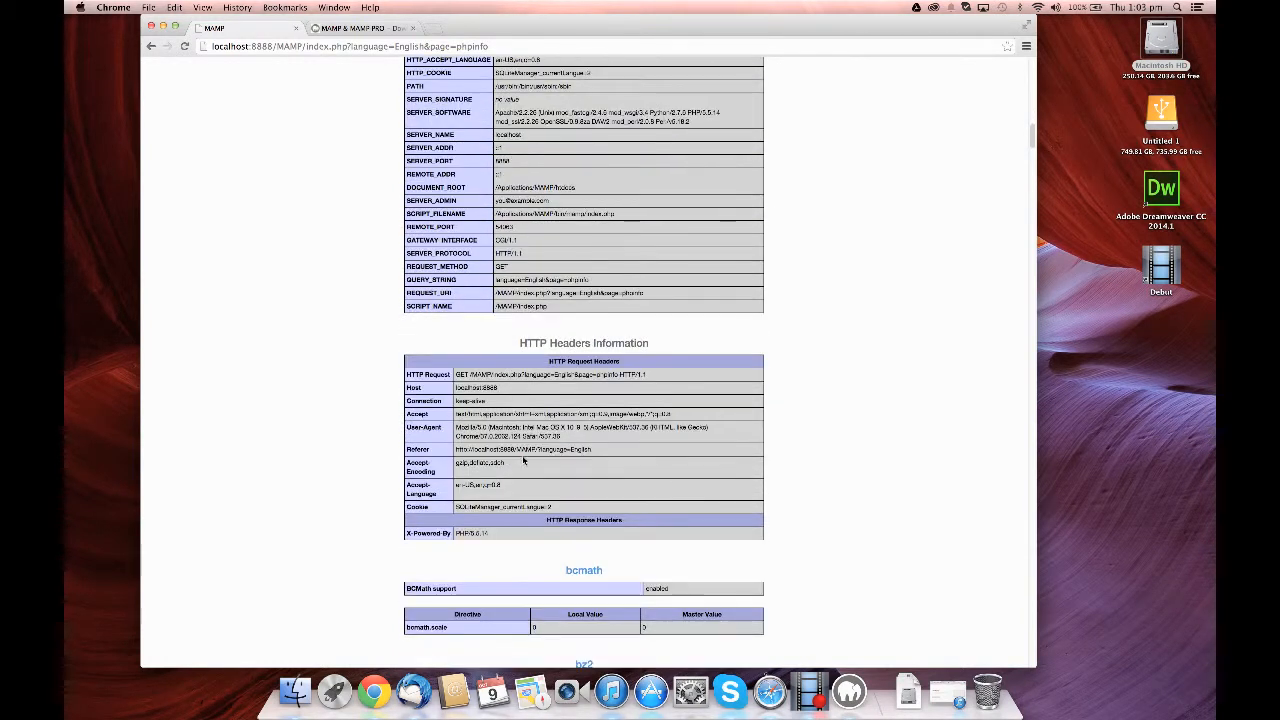
scroll(526, 483, "down", 2)
scroll(522, 420, "up", 20)
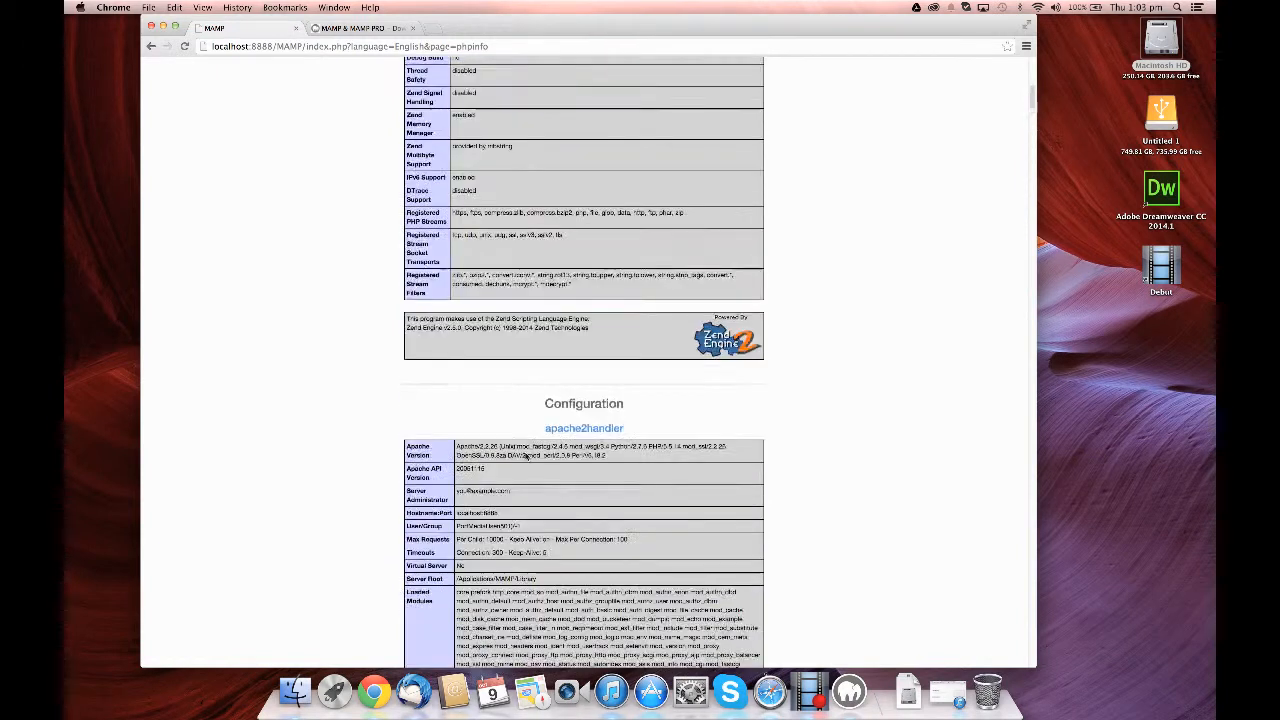
Step: Check the database tools offered on the MAMP page, then close the browser window and return to the MAMP control window
left_click(375, 85)
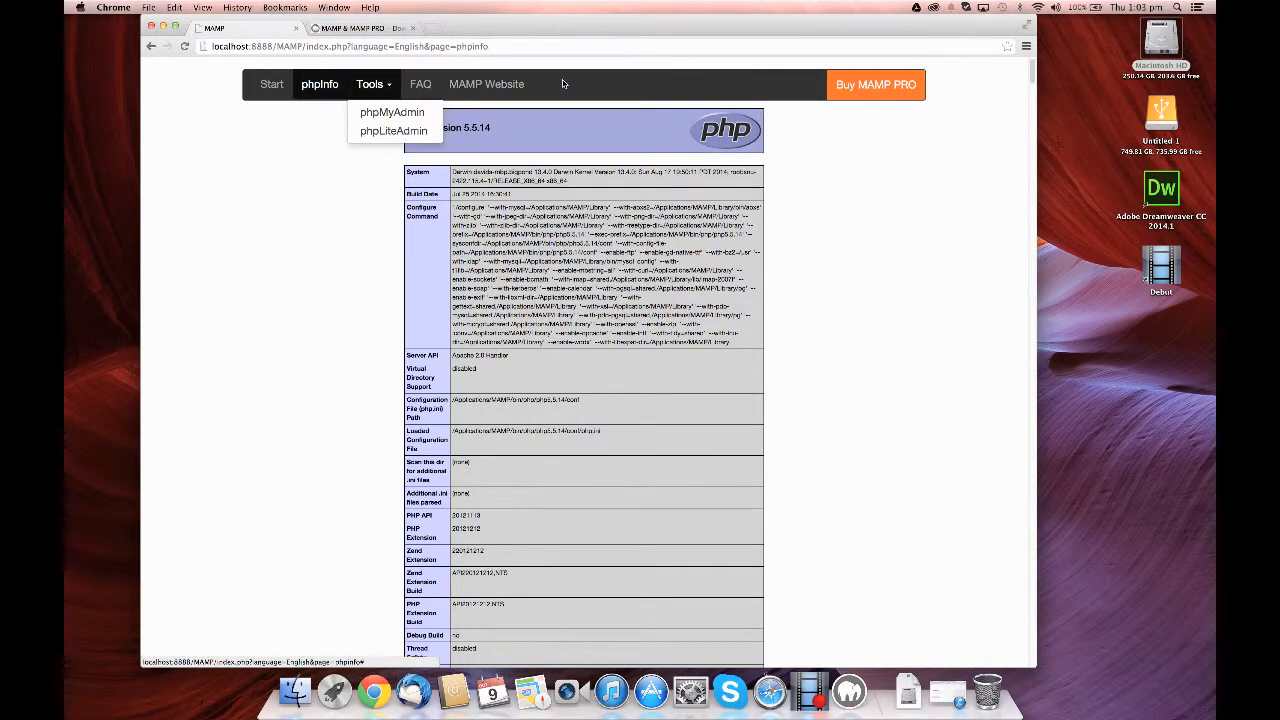
left_click(151, 26)
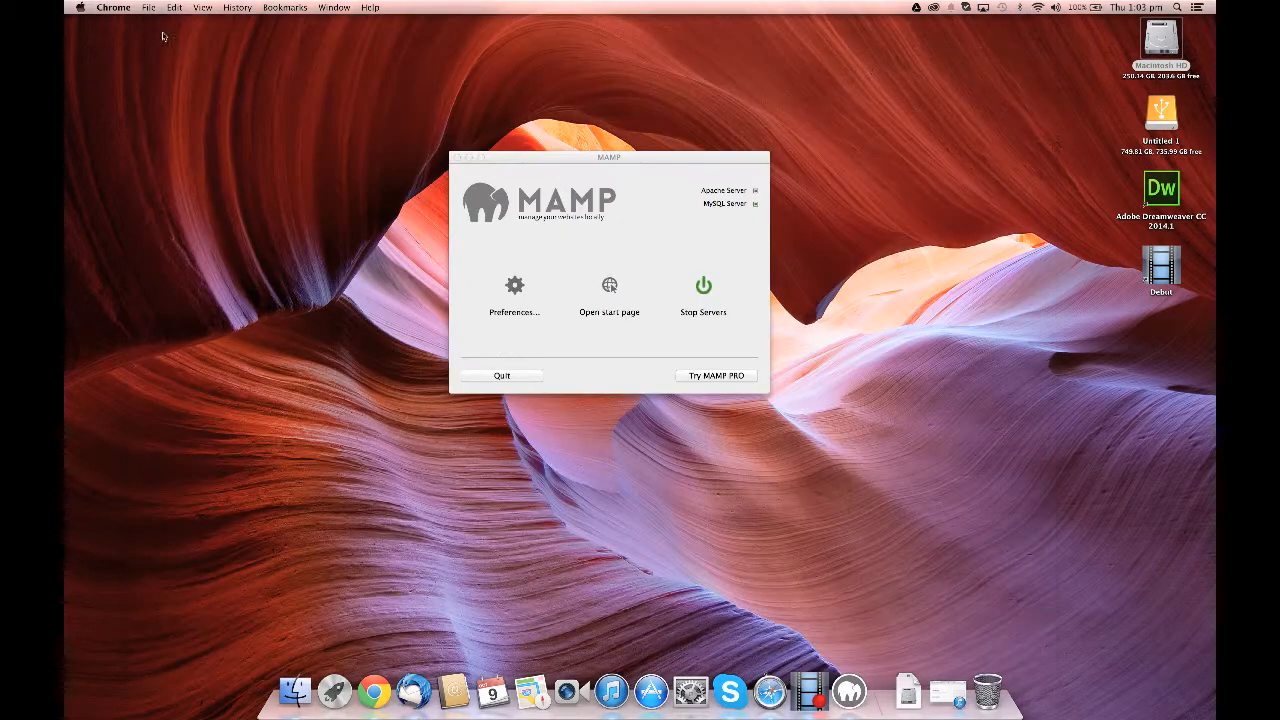
left_click(519, 158)
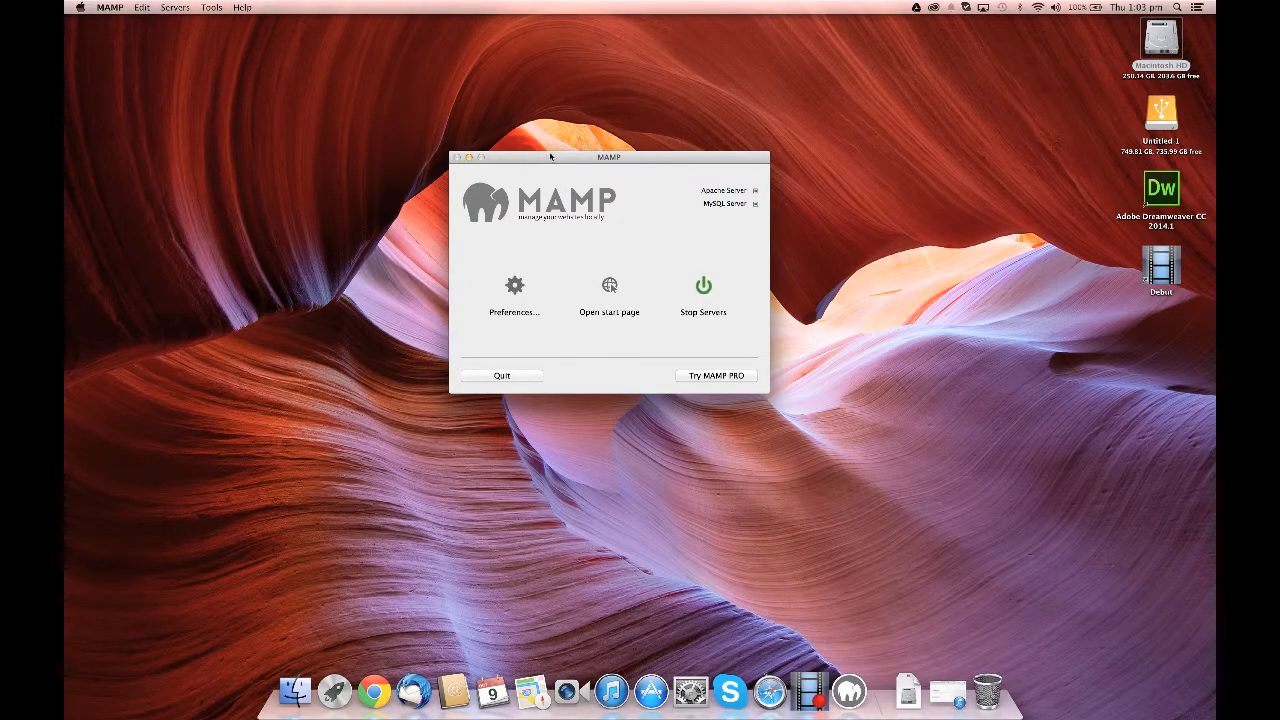
Step: Move the MAMP control window higher on the desktop, open the start page from it and close the browser window again
left_click_drag(548, 159, 551, 97)
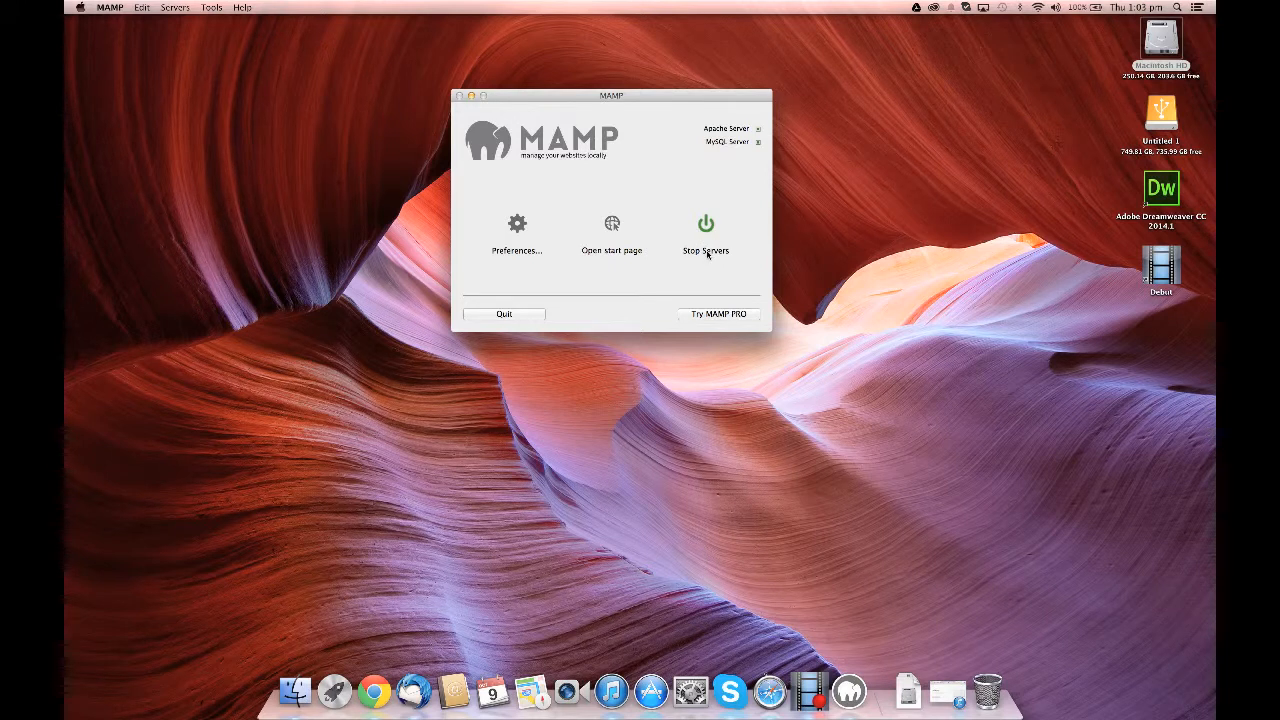
left_click(612, 224)
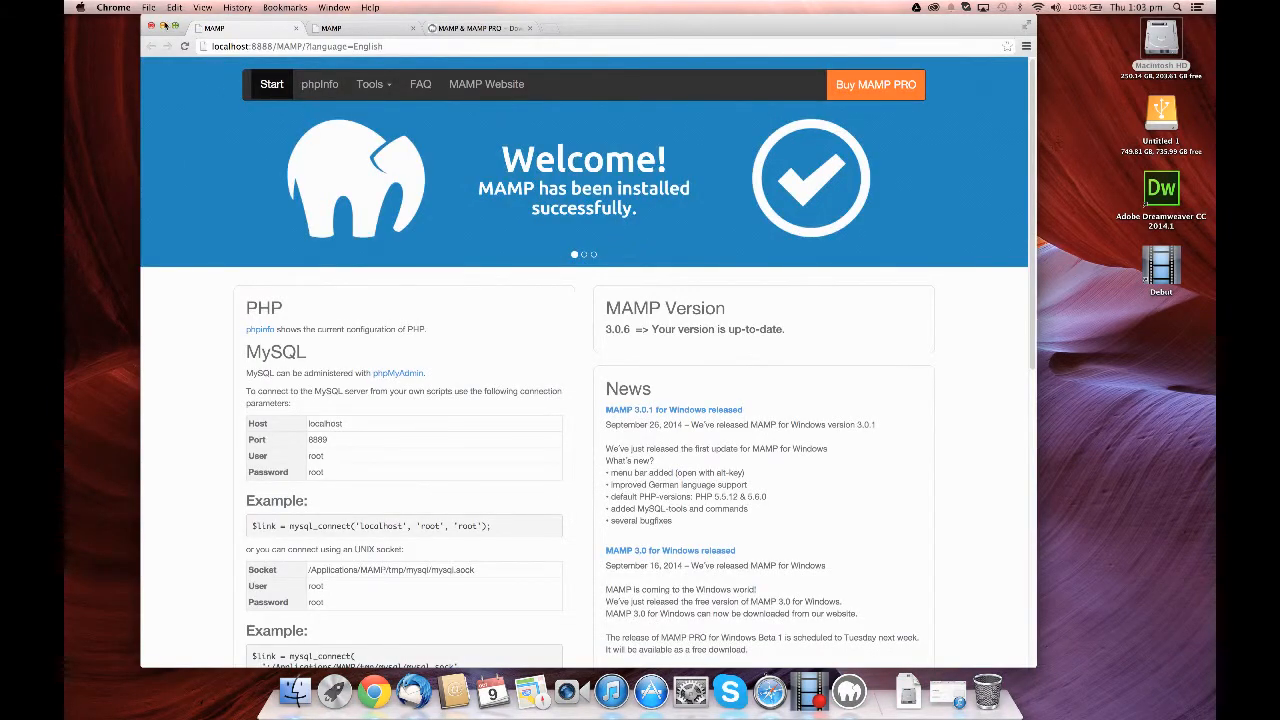
left_click(151, 25)
Step: Review the MAMP preferences for start/stop behaviour, PHP and the web server, and accept them as they are
left_click(515, 222)
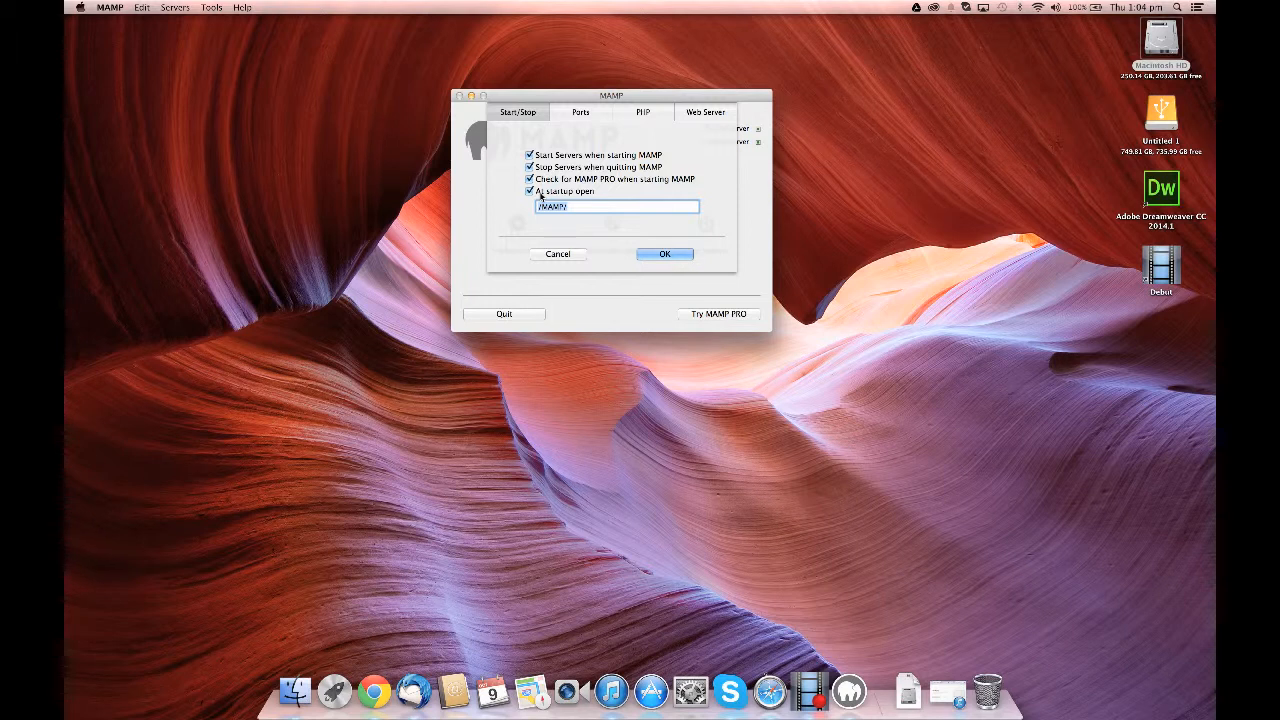
left_click(643, 112)
left_click(705, 112)
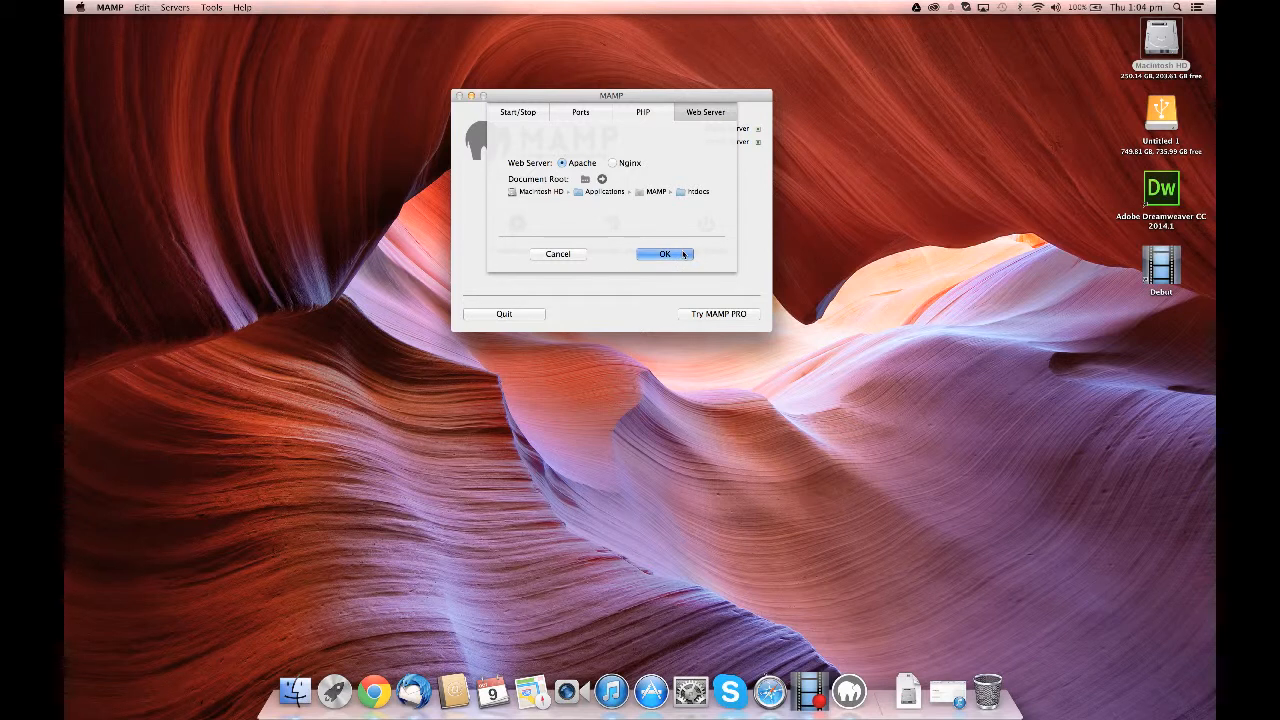
left_click(684, 255)
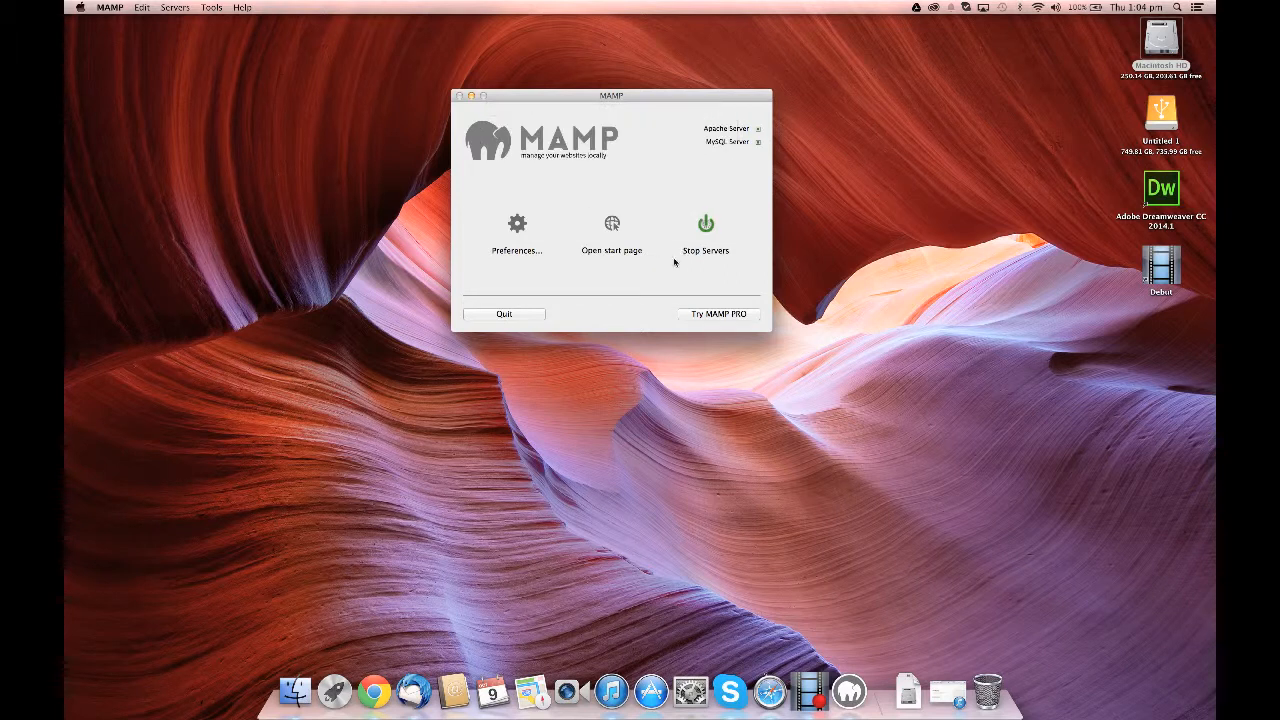
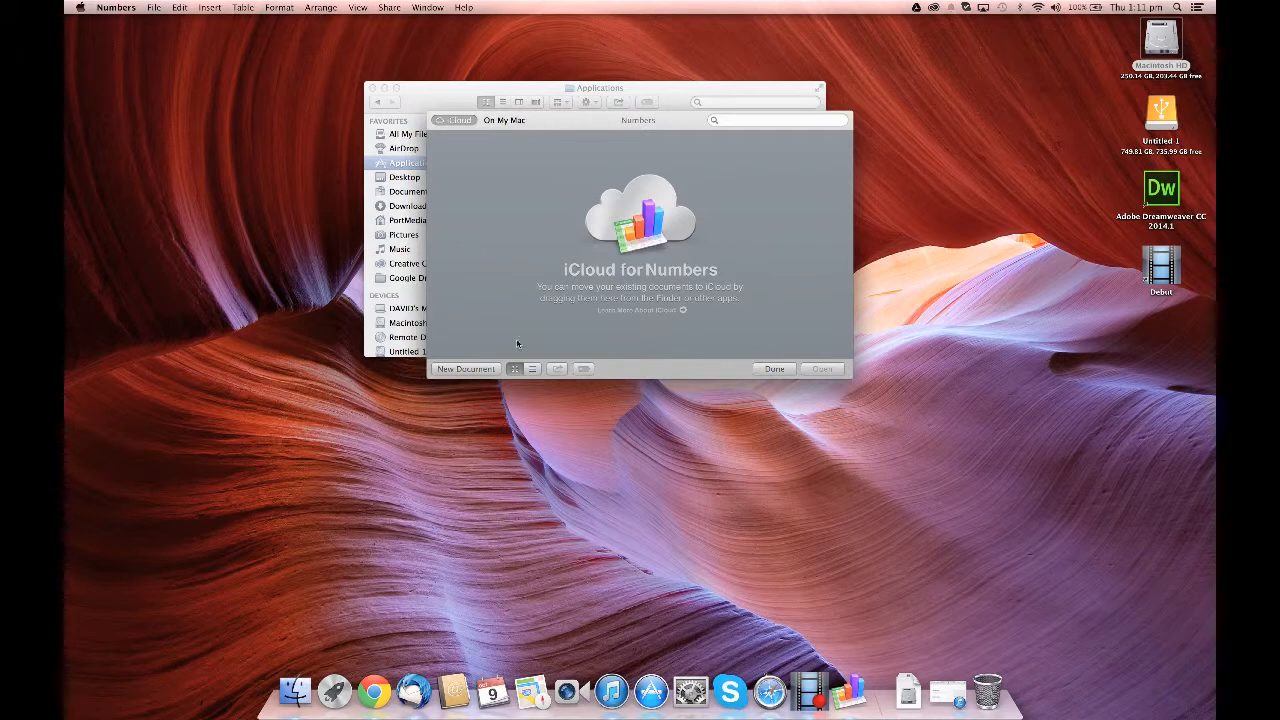
Step: Create a new spreadsheet in Numbers from the Blank template
left_click(481, 368)
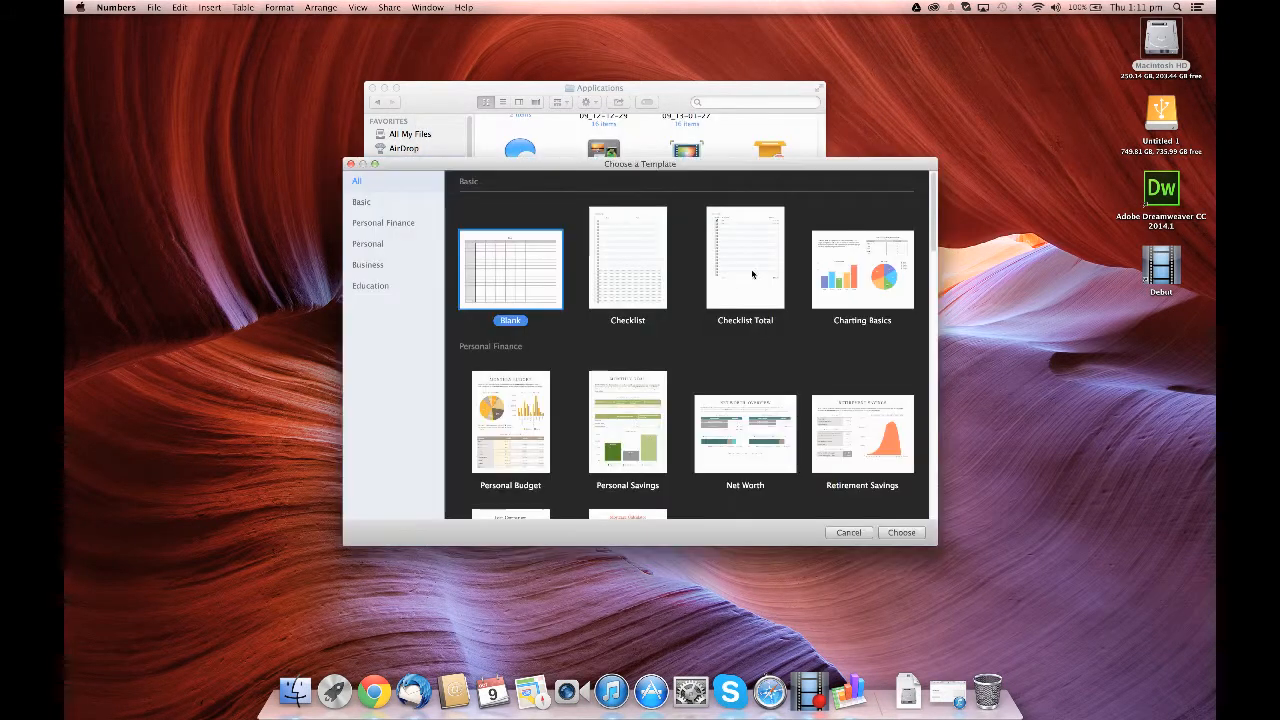
double_click(532, 270)
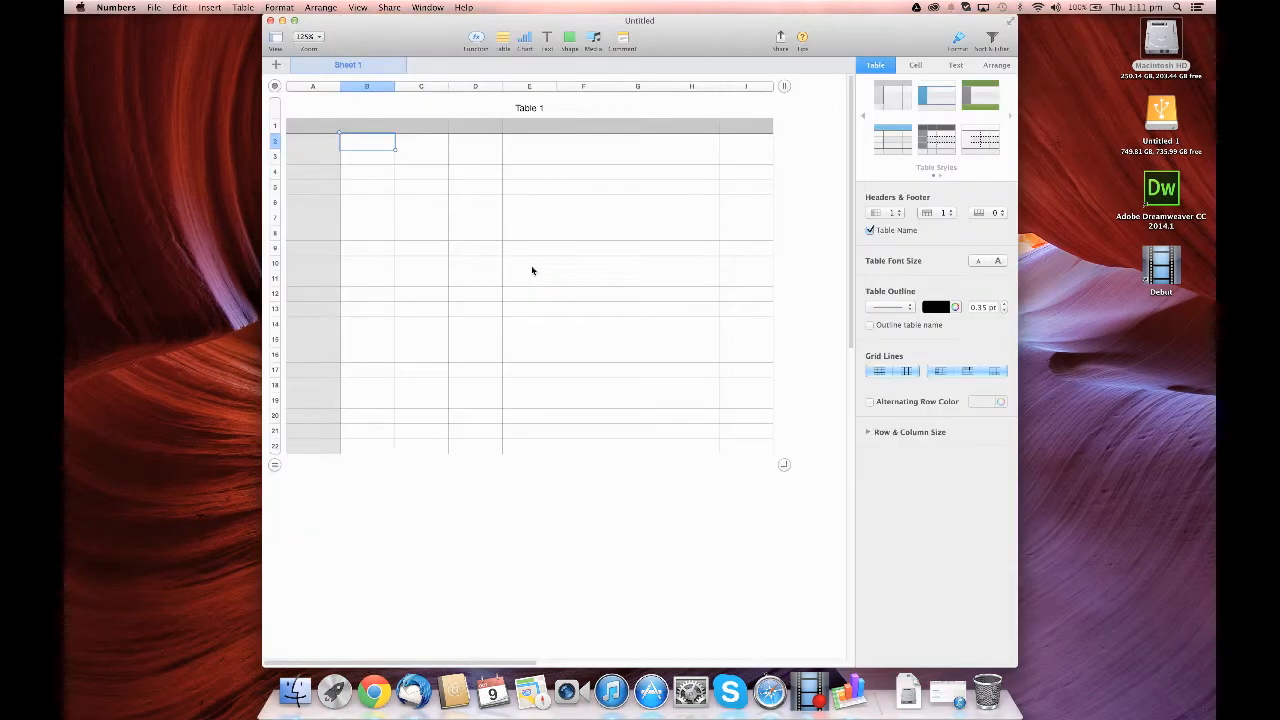
left_click(549, 264)
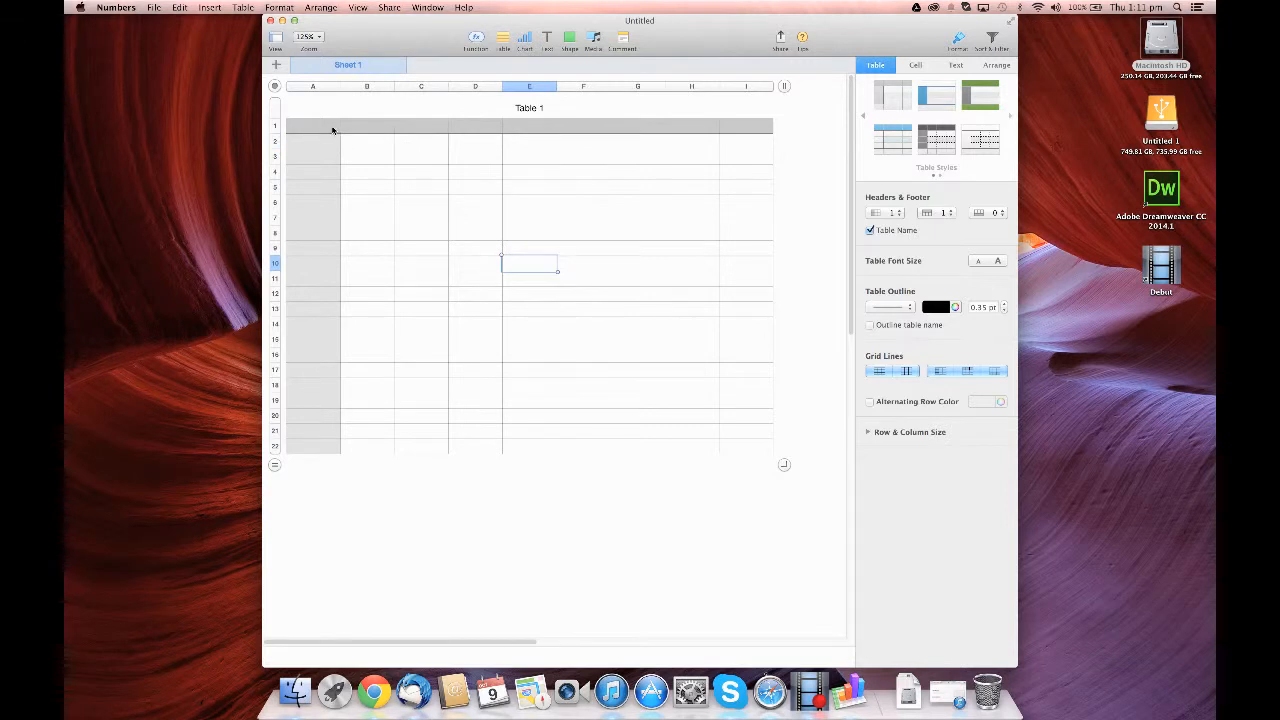
Step: Rename the table on Sheet 1 as "Users Table"
left_click(508, 105)
type("Us")
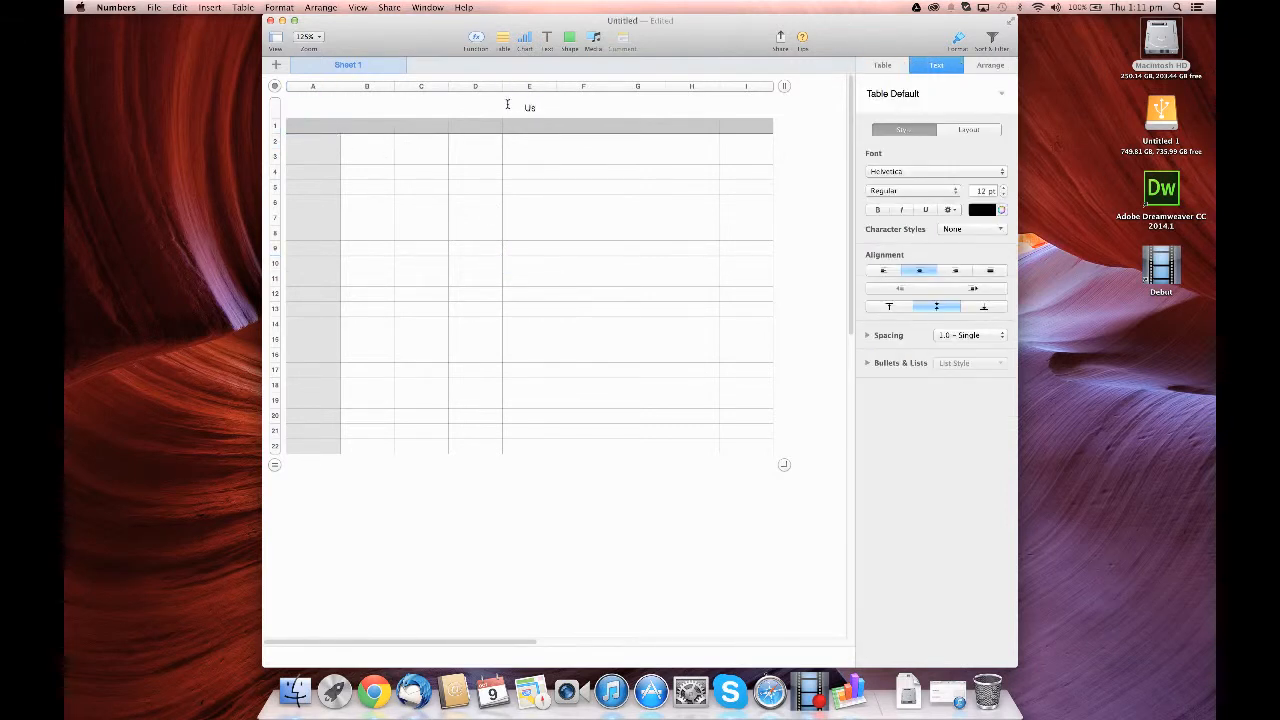
type("ers Table")
key("BackSpace")
key("BackSpace")
type("le")
left_click(632, 126)
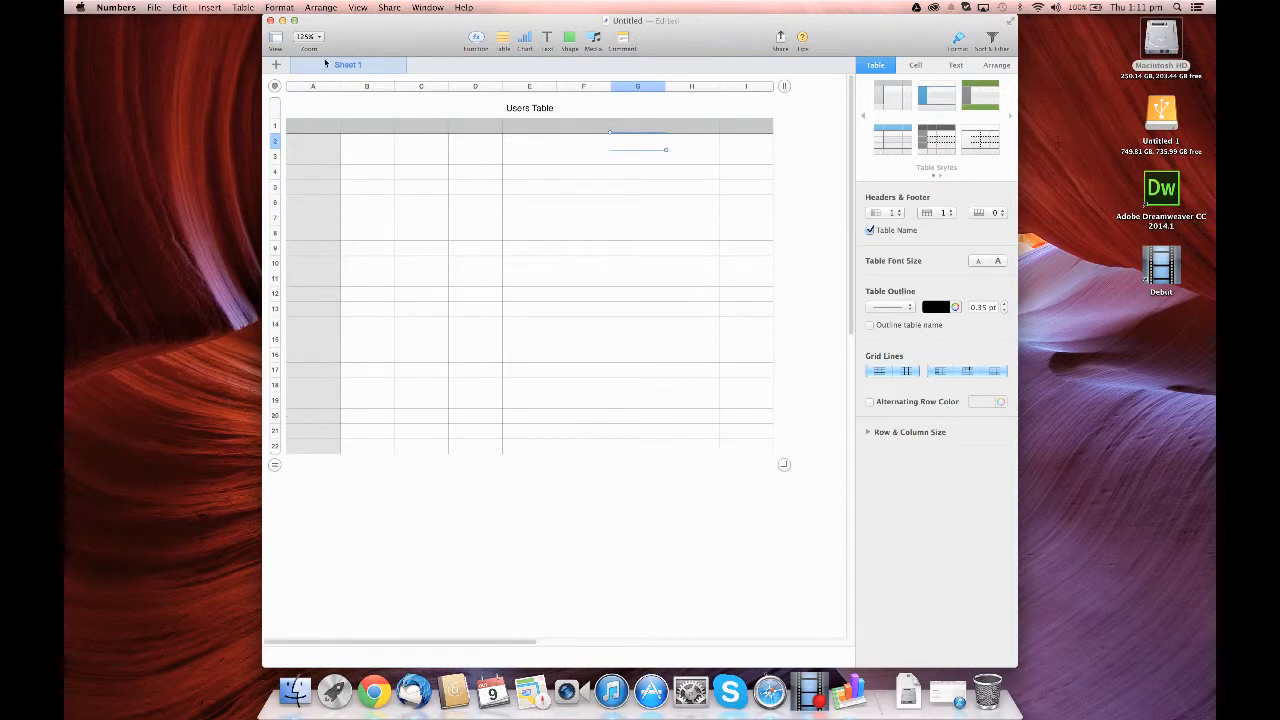
Step: Enter the heading usr_idx in cell A1 of the Users Table
left_click(318, 131)
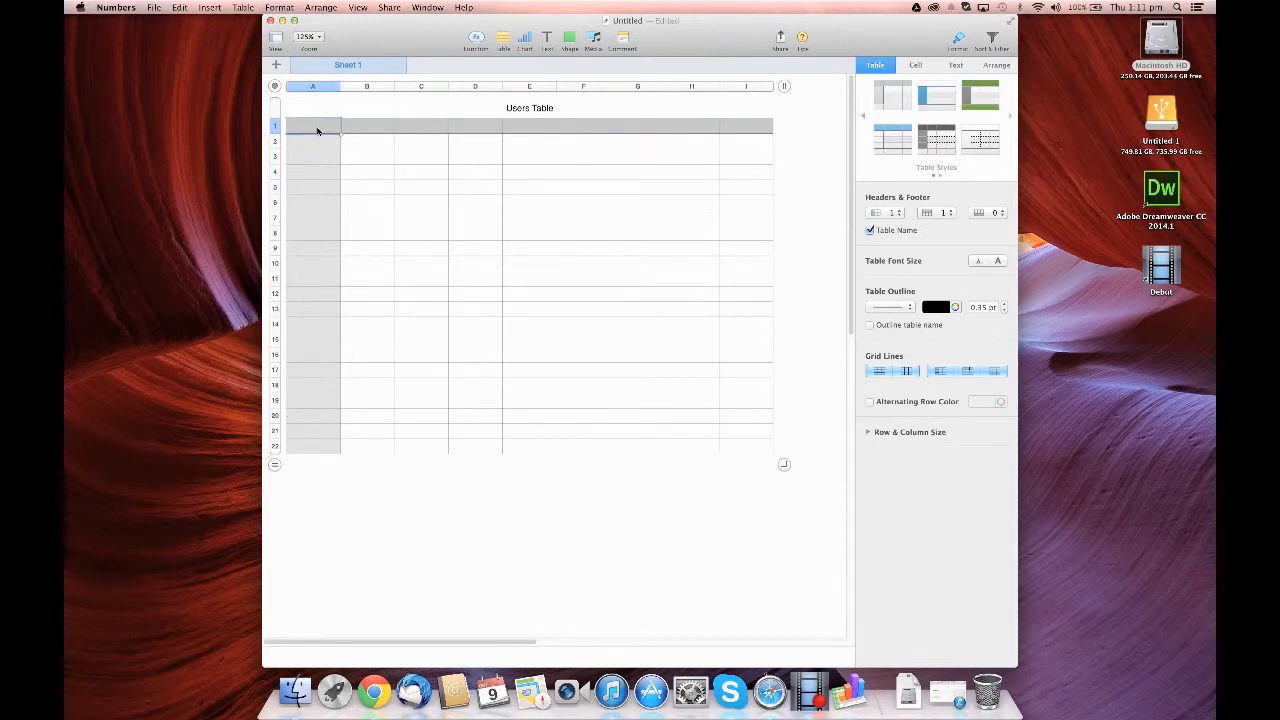
left_click(318, 125)
type("Ust")
key("BackSpace")
key("BackSpace")
key("BackSpace")
type("usr_idx")
key("Tab")
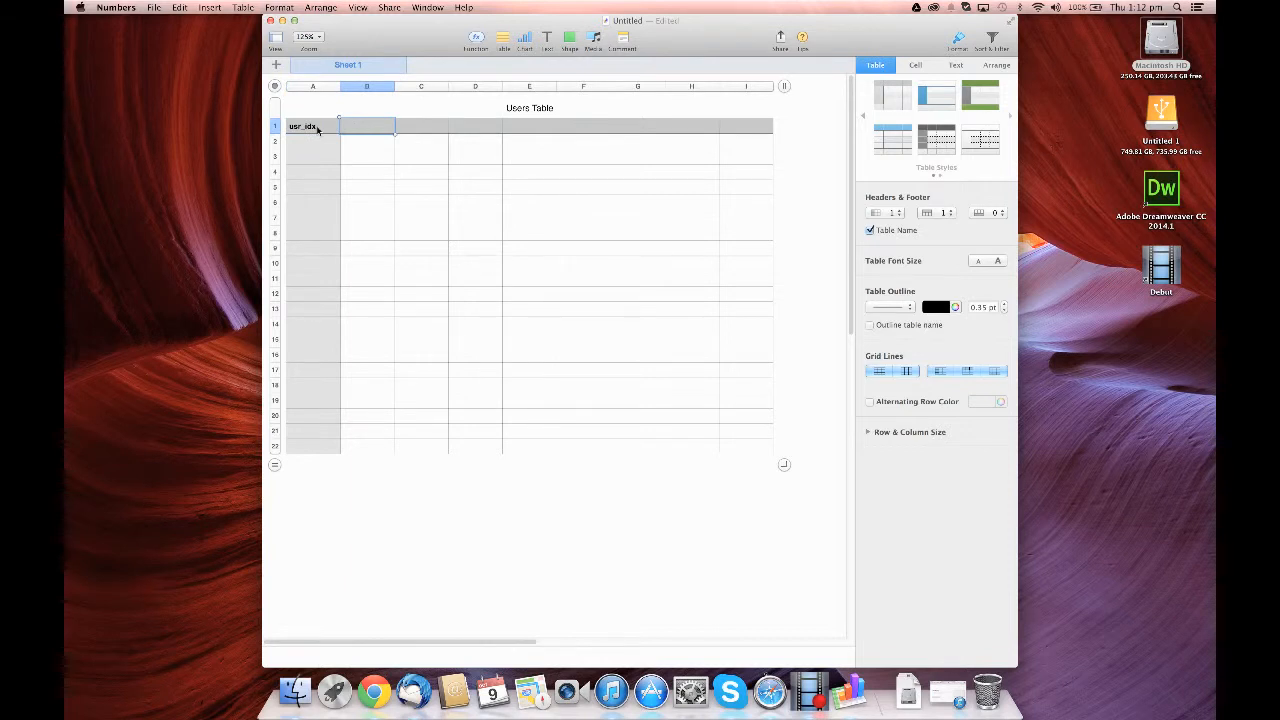
left_click(322, 132)
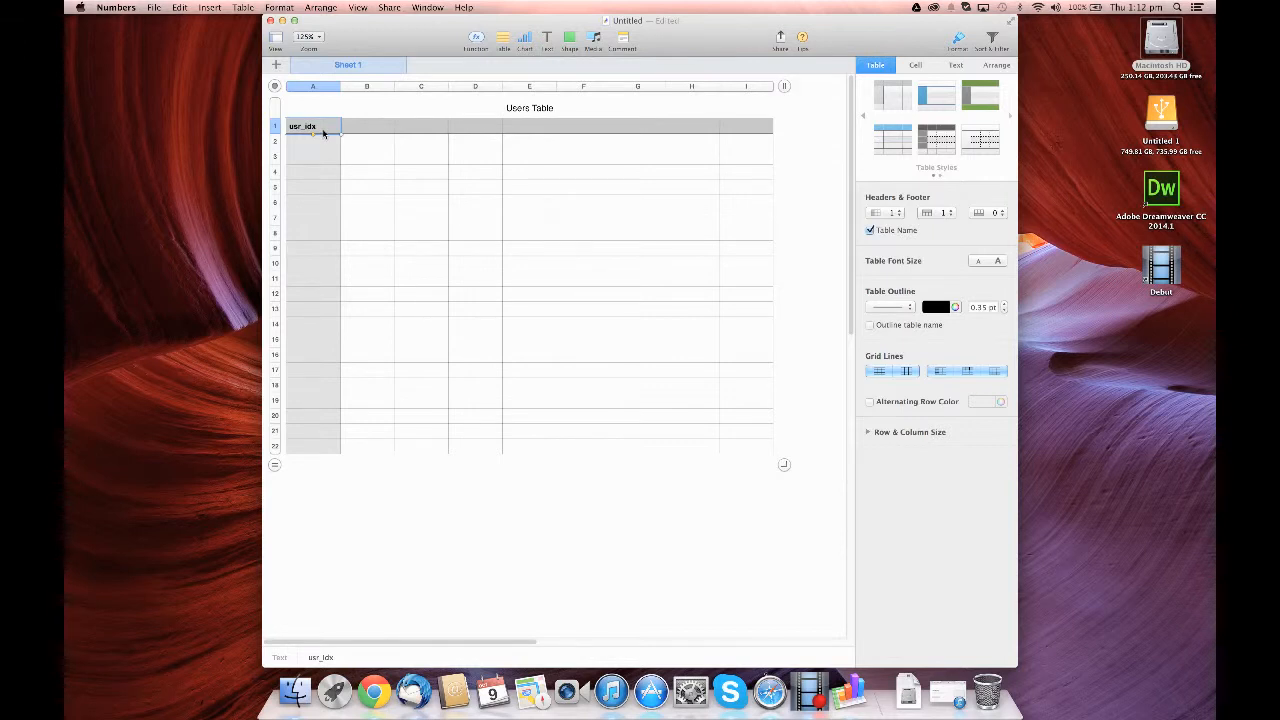
left_click(350, 125)
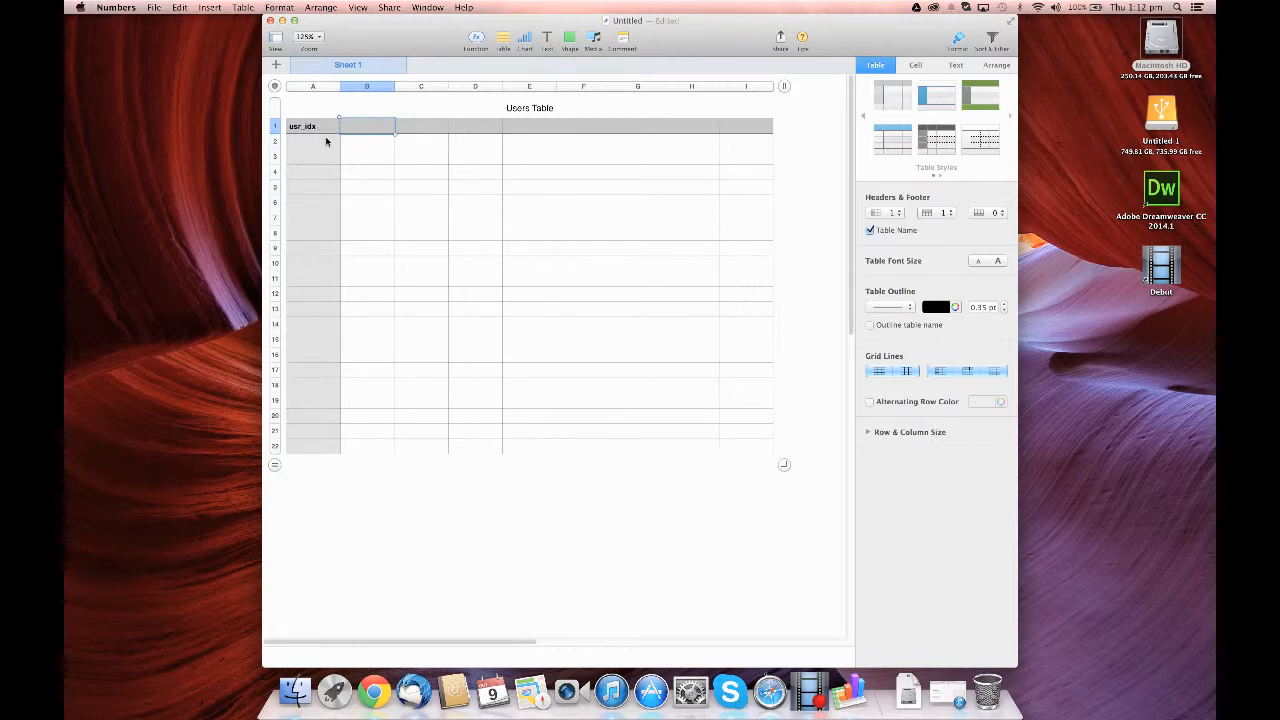
Step: Enter a sample index value of 1 in cell A2 under usr_idx and delete it again
left_click(324, 142)
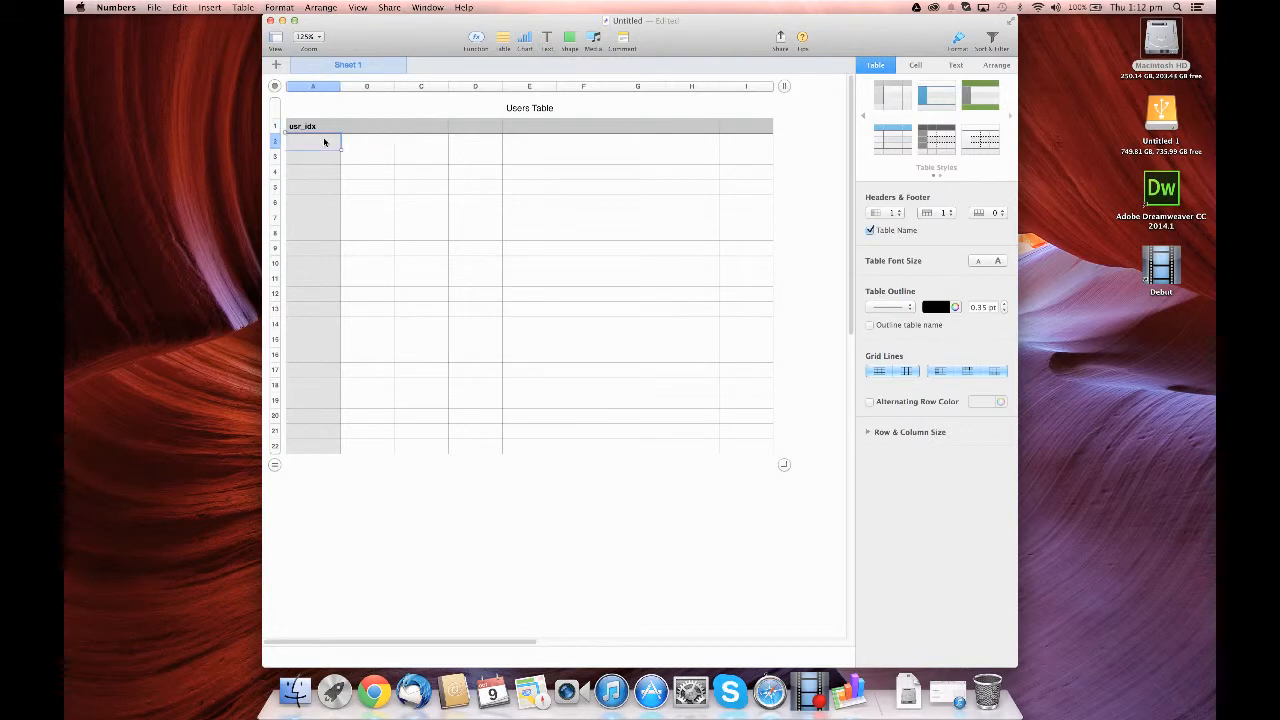
type("1")
left_click(374, 149)
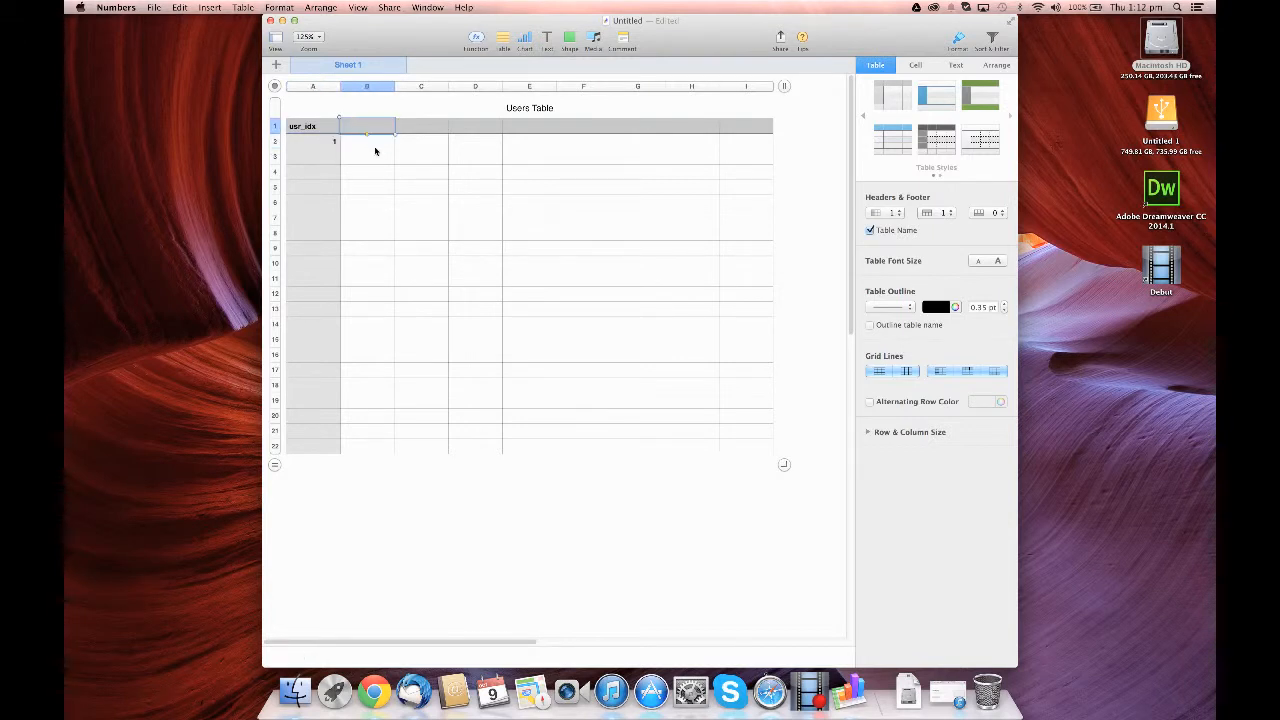
left_click(331, 143)
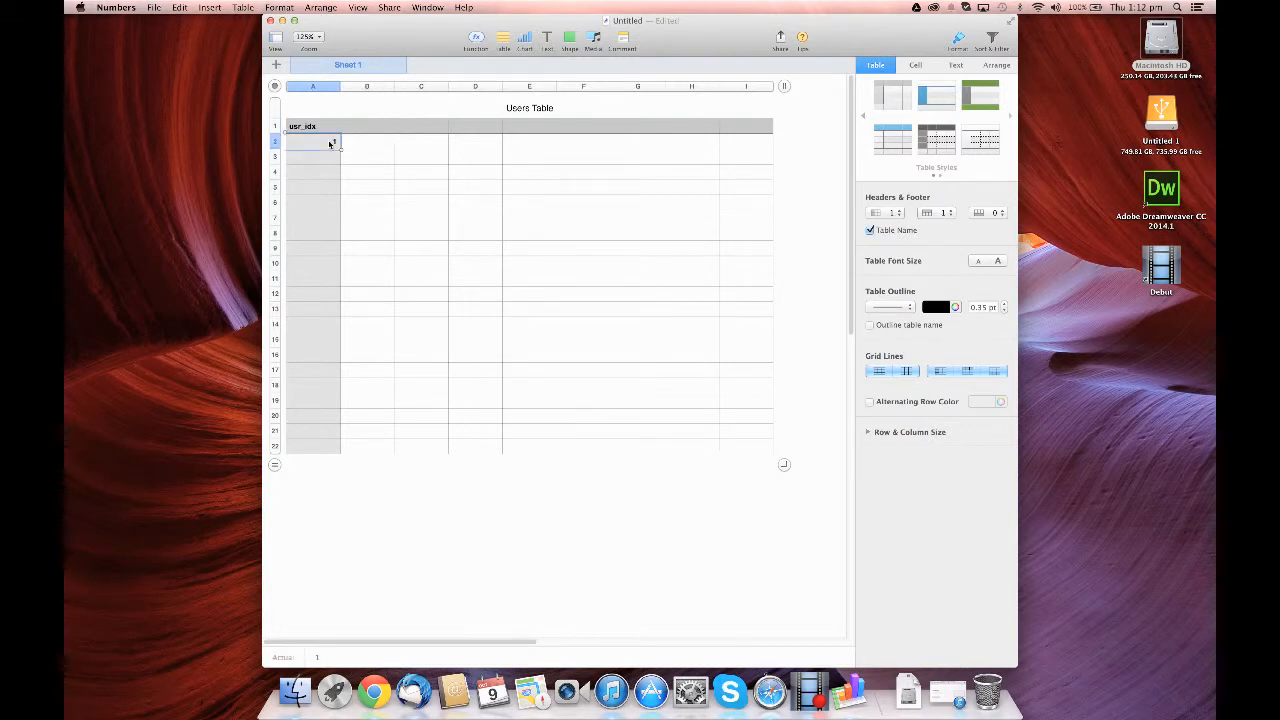
key("BackSpace")
right_click(331, 144)
left_click(366, 111)
Step: Enter the column headings name, username, password and emailaddress in cells B1 to E1
left_click(363, 128)
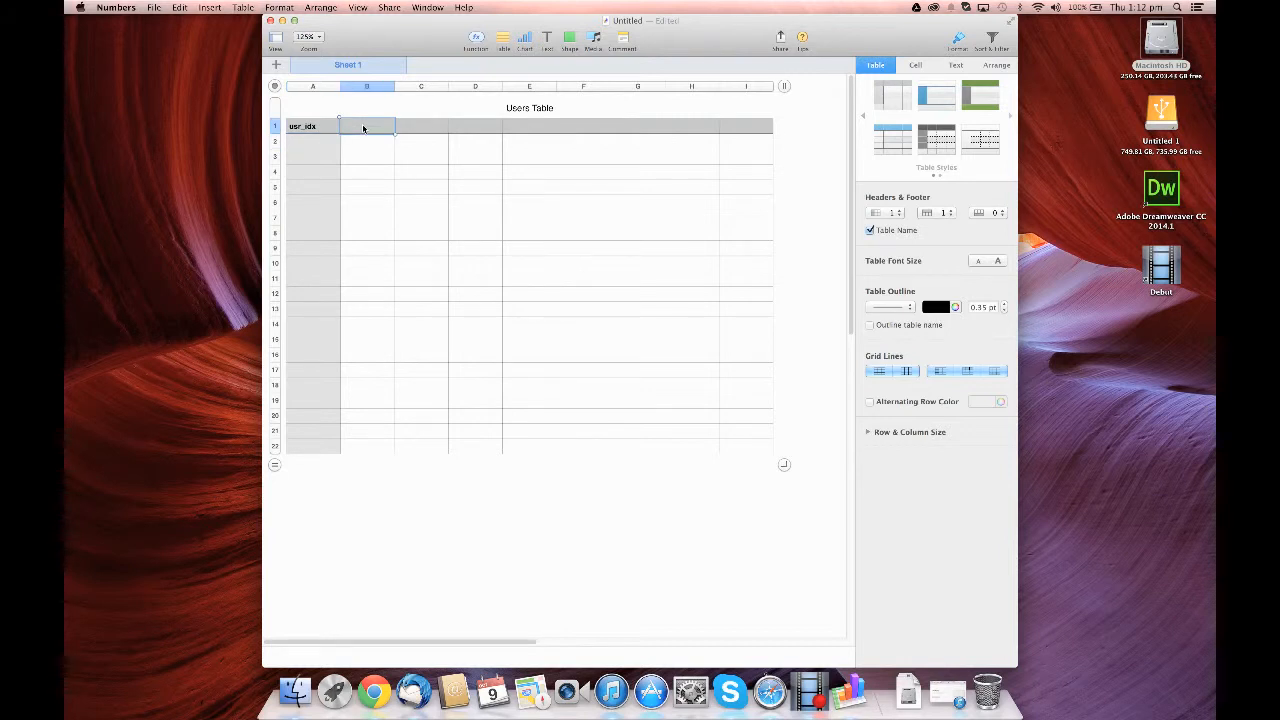
type("Name")
key("Return")
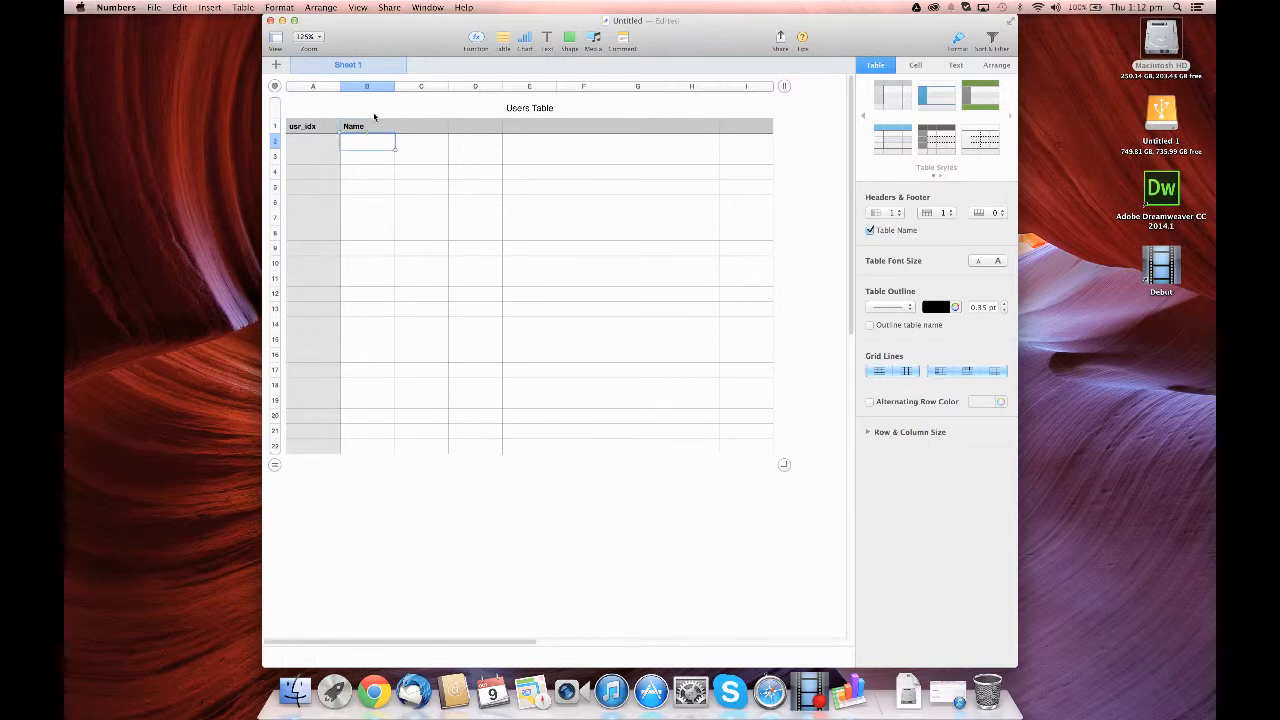
left_click(405, 127)
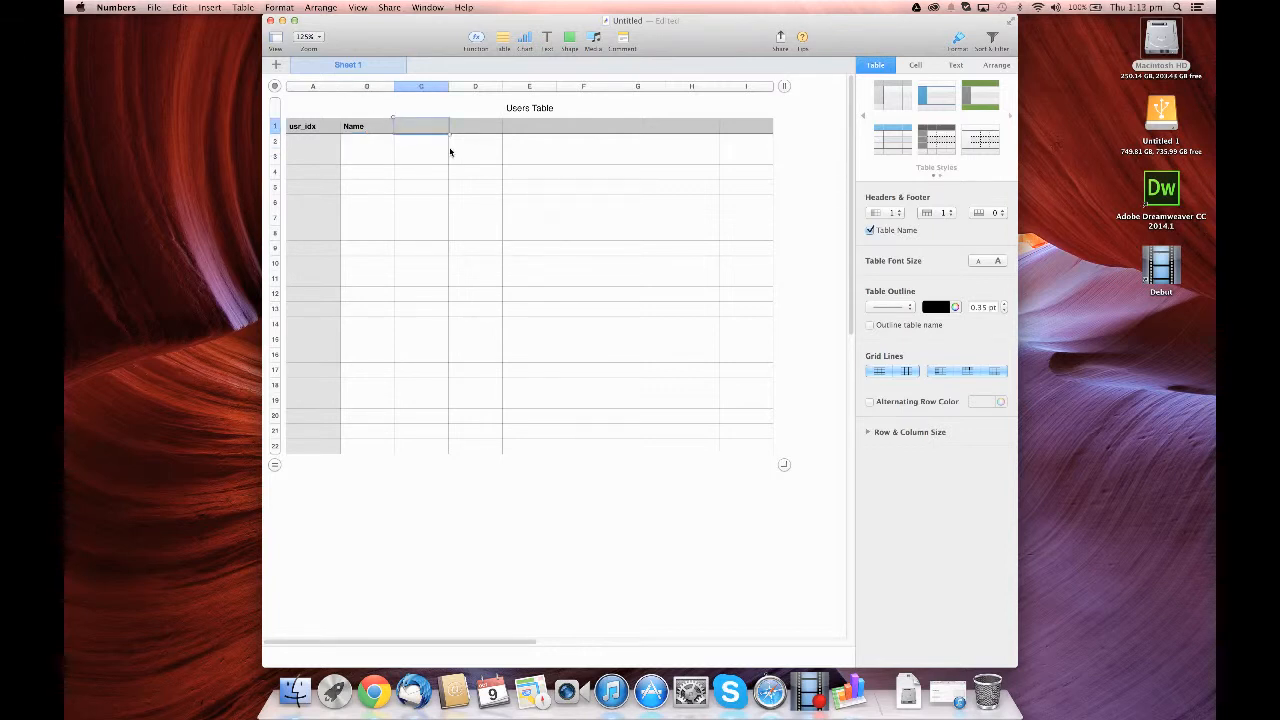
type("username")
key("Tab")
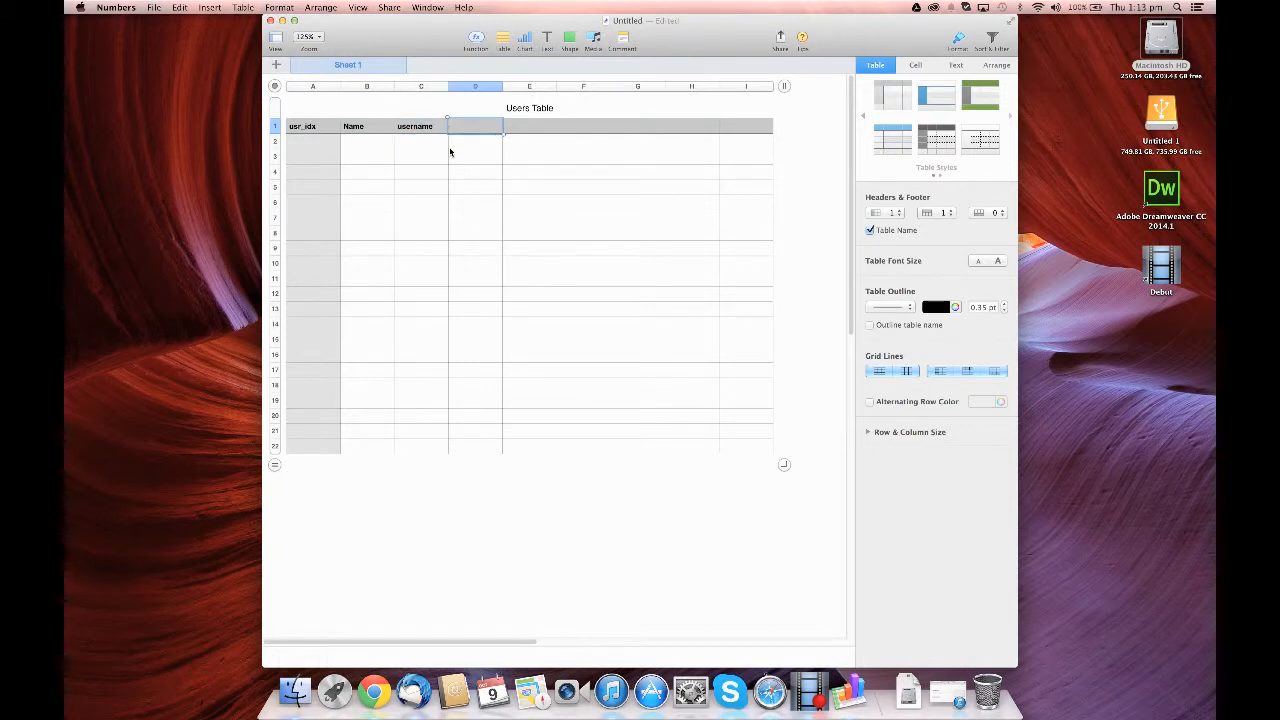
type("password")
key("Return")
left_click(512, 125)
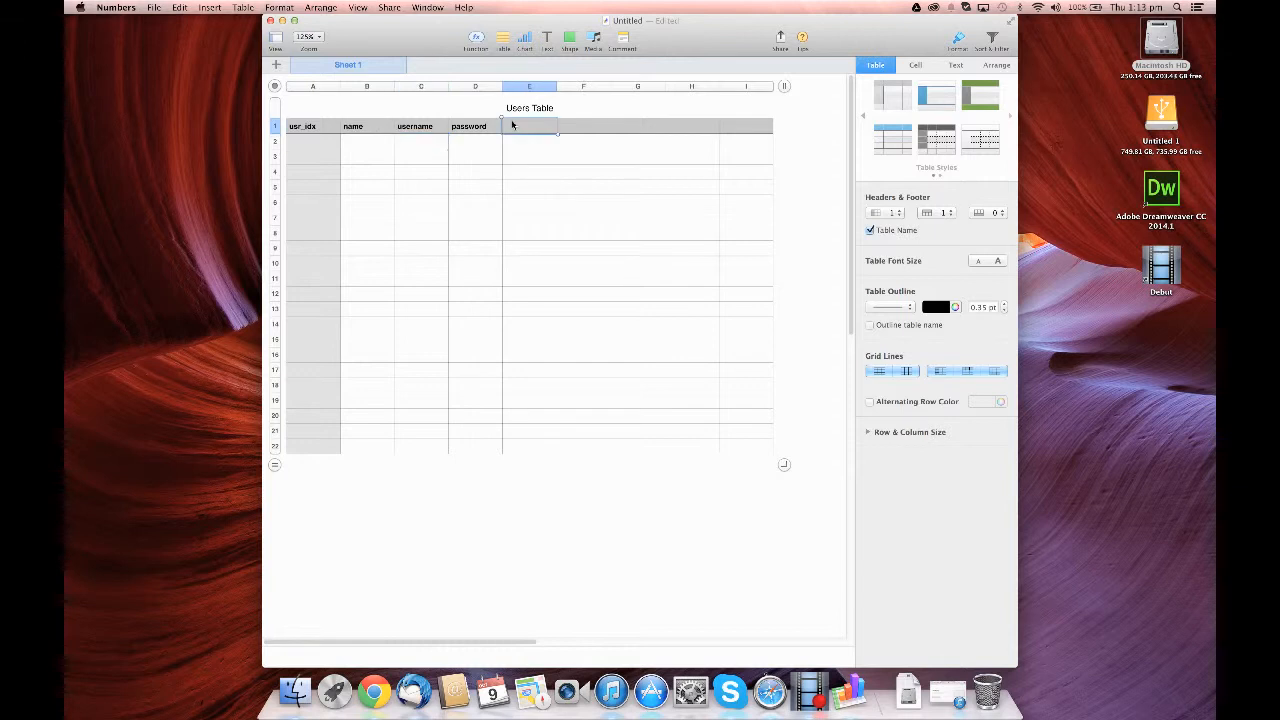
type("emailaddress")
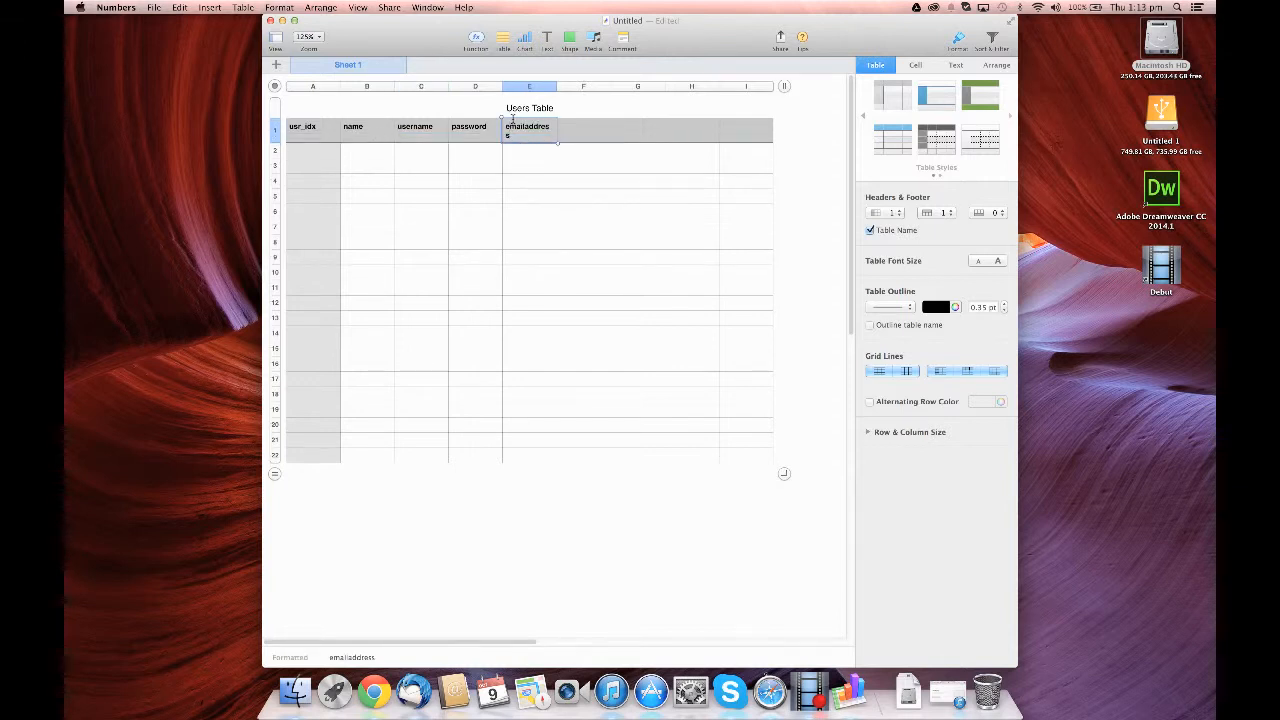
Step: Widen column E slightly so the emailaddress heading fits on a single line
left_click(556, 77)
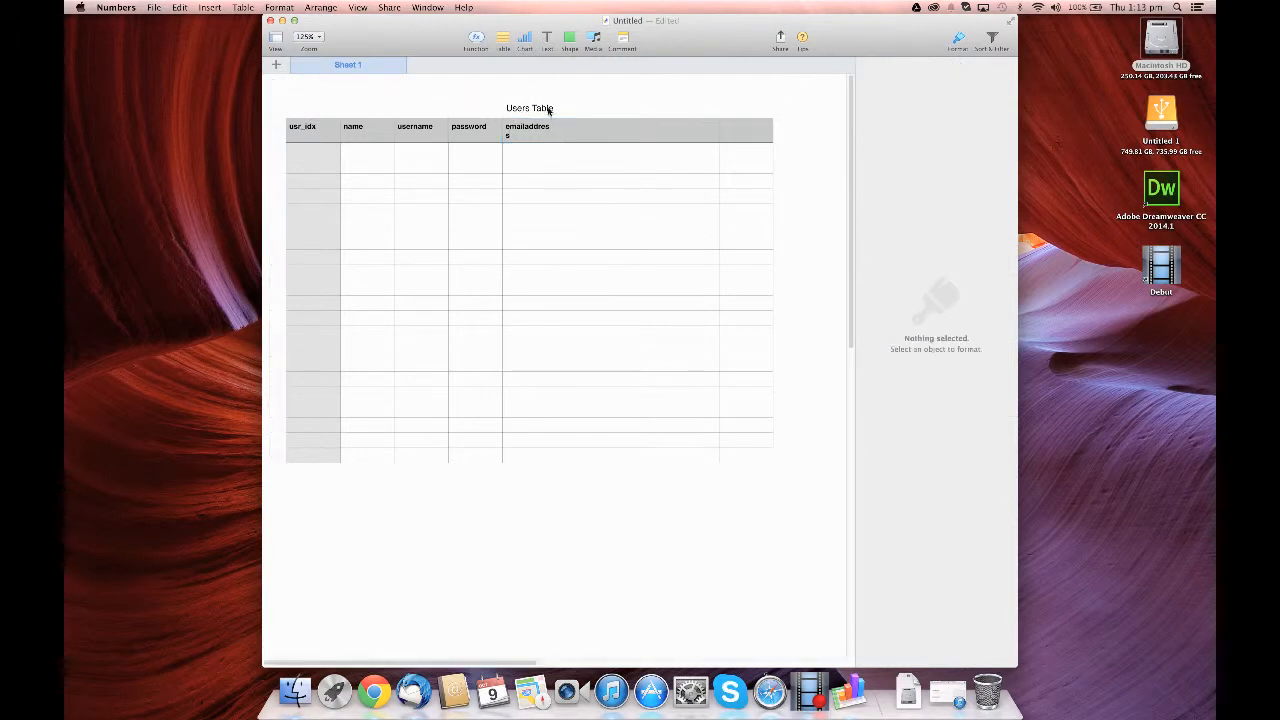
left_click(549, 108)
left_click(550, 124)
left_click_drag(556, 86, 568, 86)
left_click(549, 218)
left_click(465, 203)
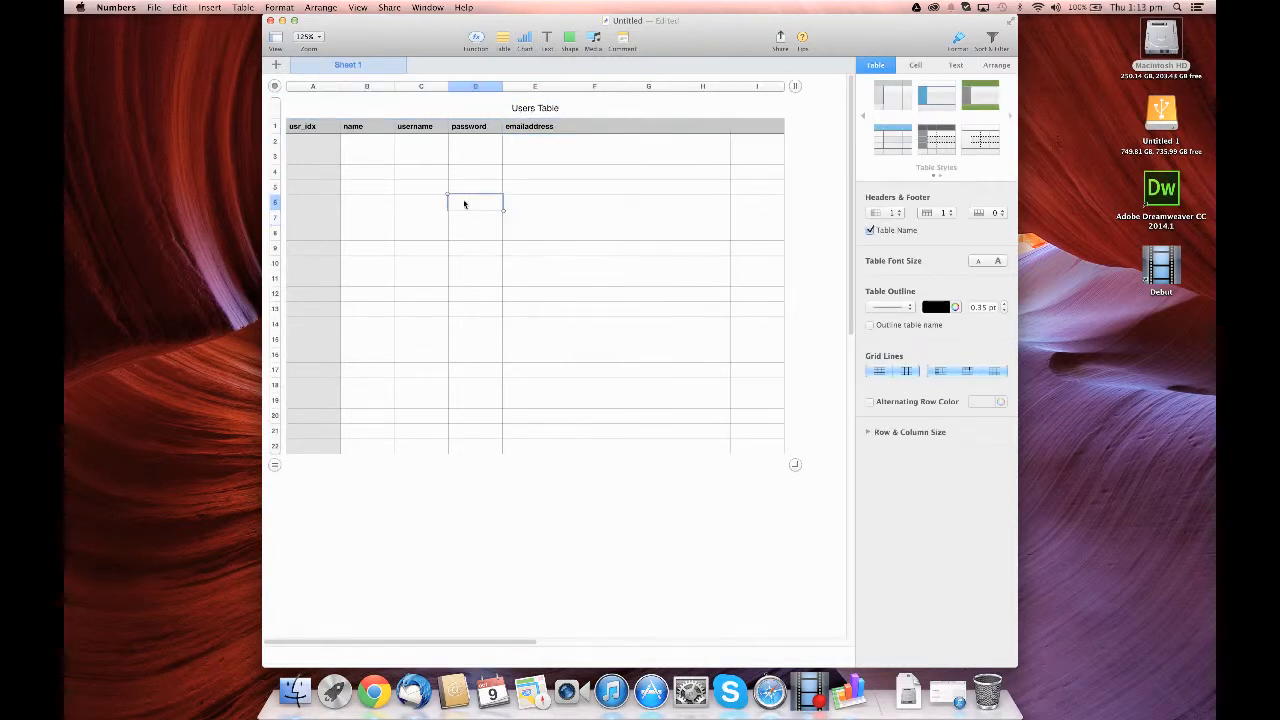
Step: Go through the five headings in row 1 one by one, from usr_idx to emailaddress
left_click(300, 127)
left_click(352, 126)
left_click(414, 127)
left_click(470, 127)
left_click(547, 124)
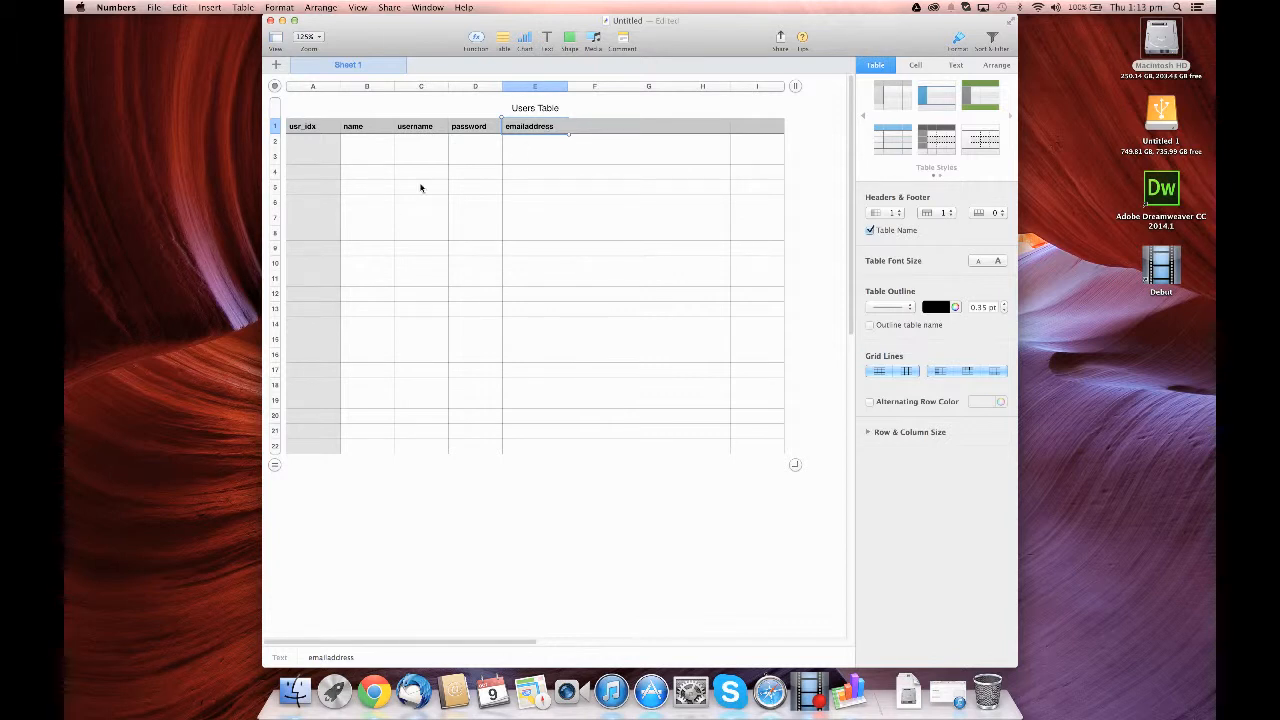
Step: Enter 35 under the name heading in row 2 and label that row "Field Size" in cell A2
left_click(366, 147)
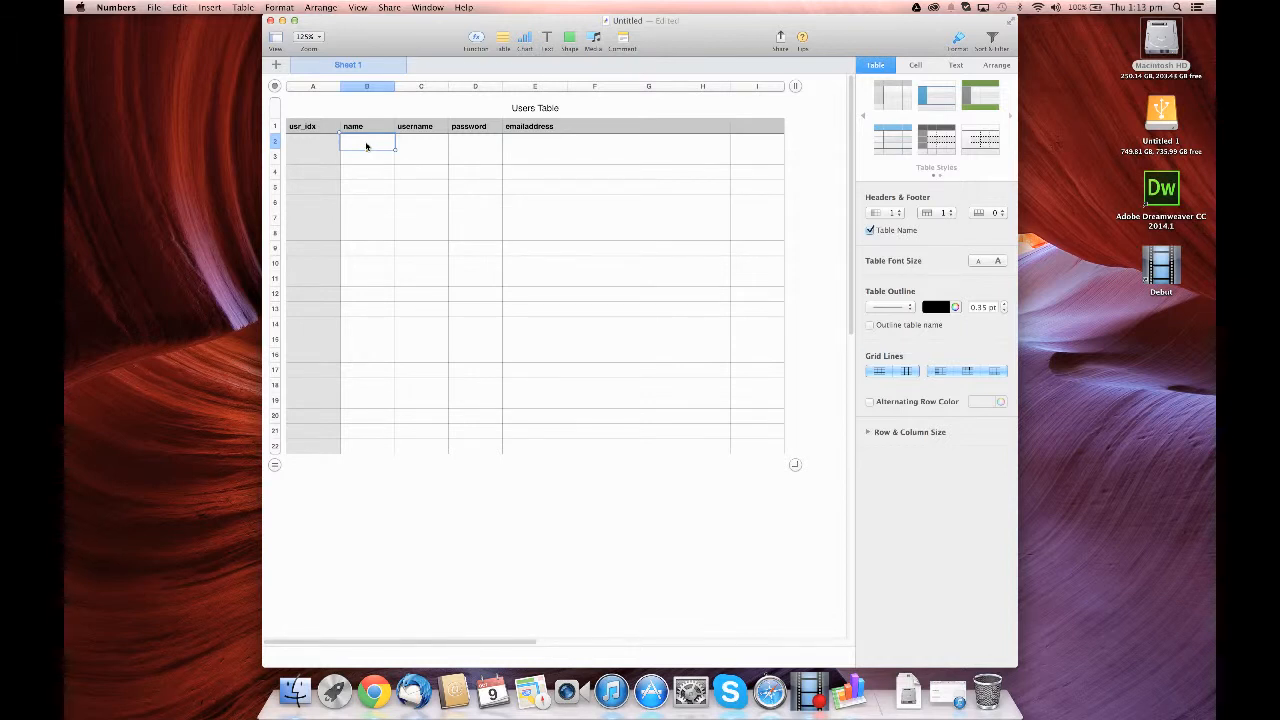
type("35")
key("Tab")
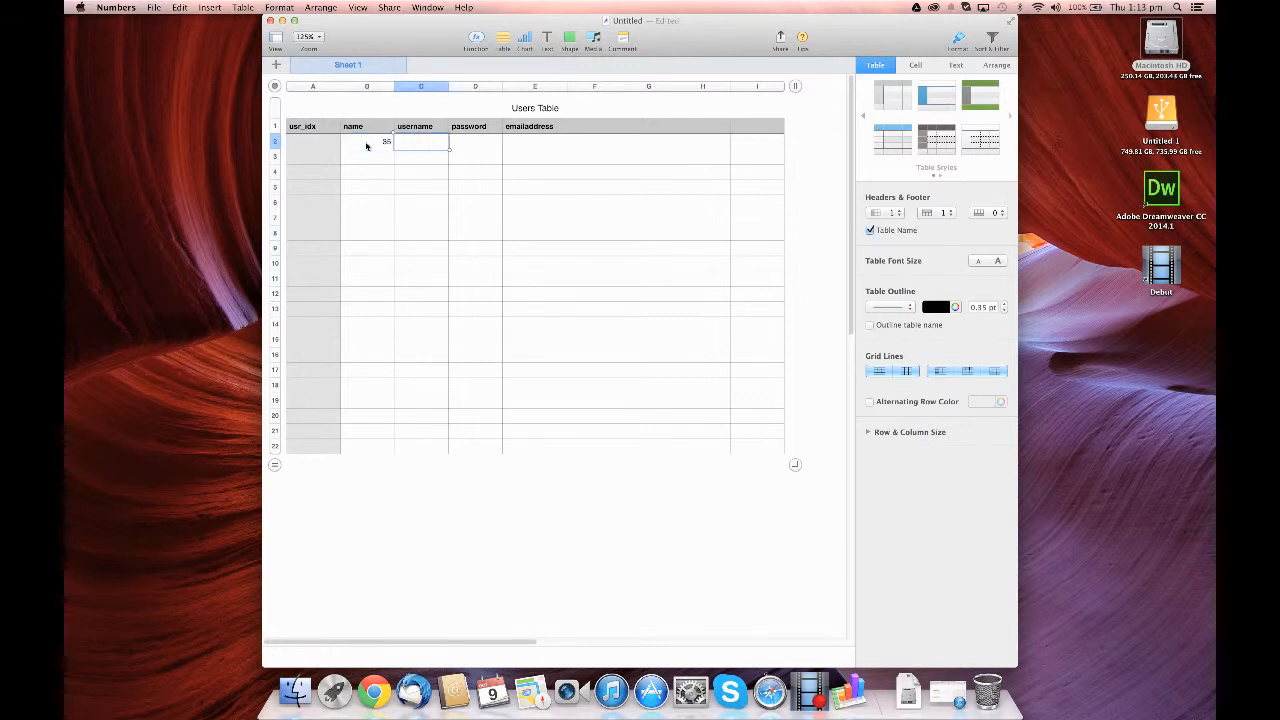
key("Left")
key("Left")
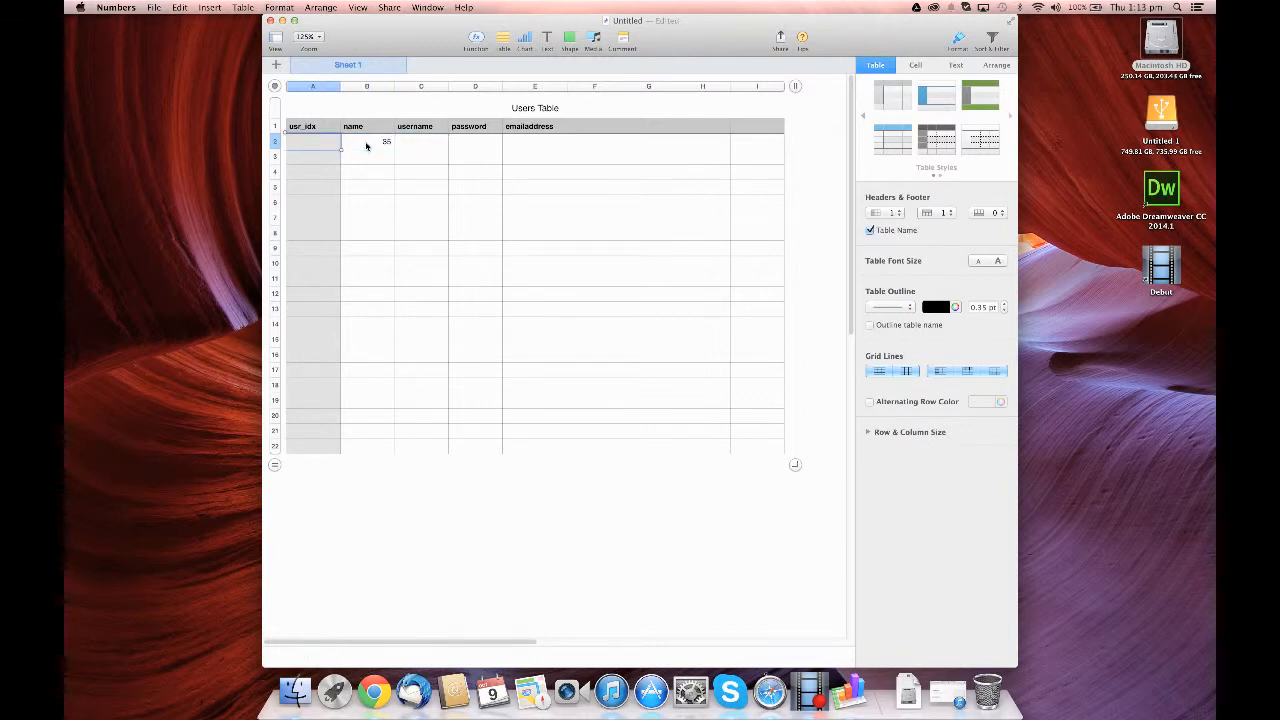
type("Field 5")
type("ze")
key("Tab")
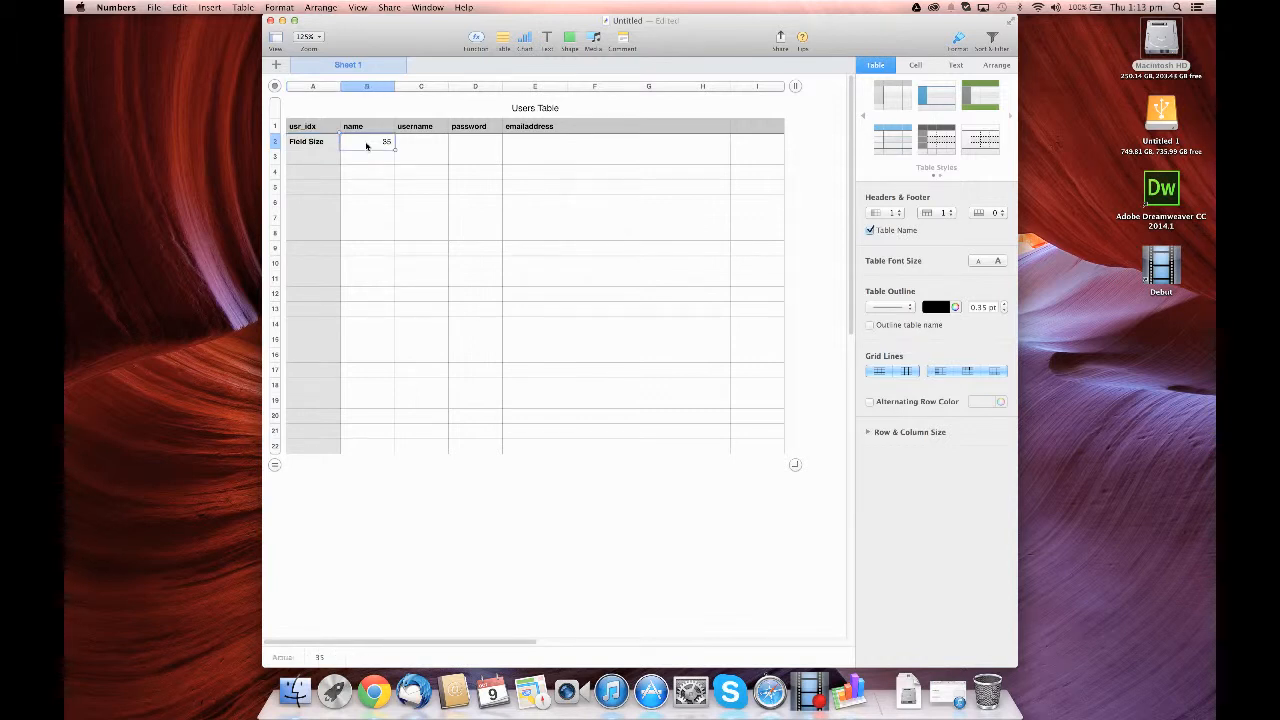
Step: Enter the remaining field sizes in row 2: 10 for username, 12 for password and 30 for emailaddress
key("Tab")
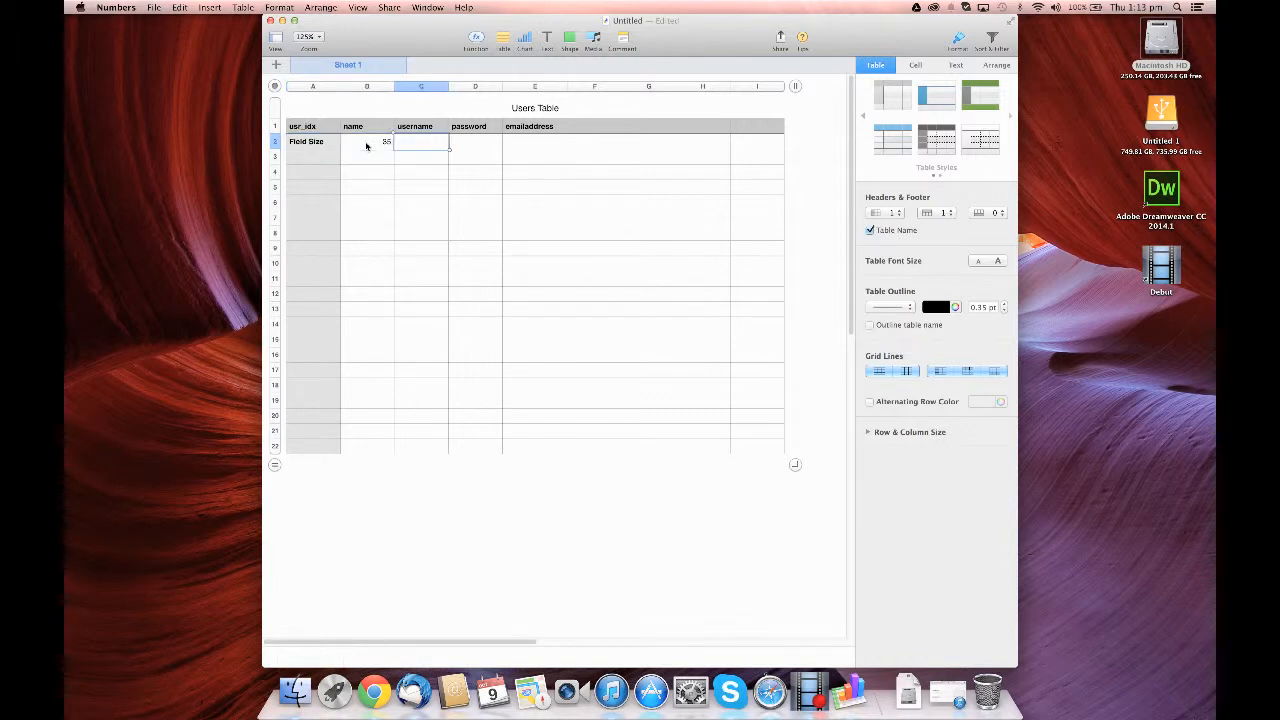
type("10")
key("Tab")
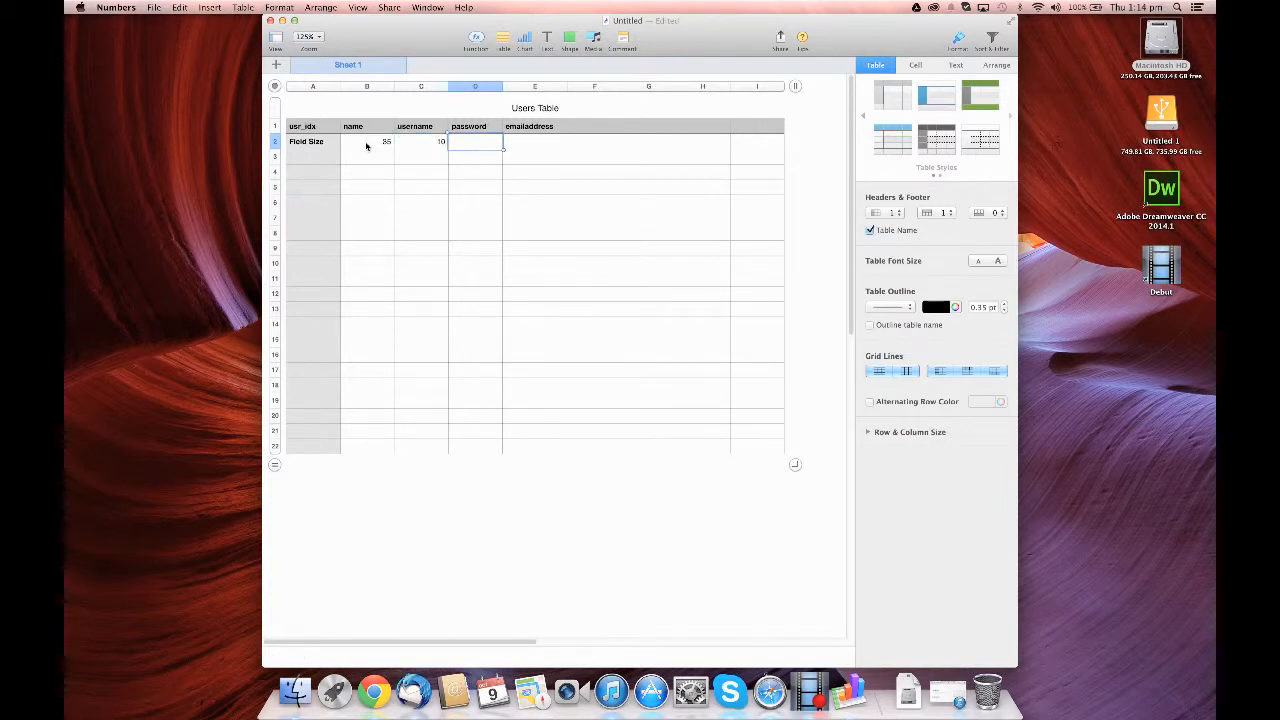
type("10")
key("BackSpace")
type("2")
key("Tab")
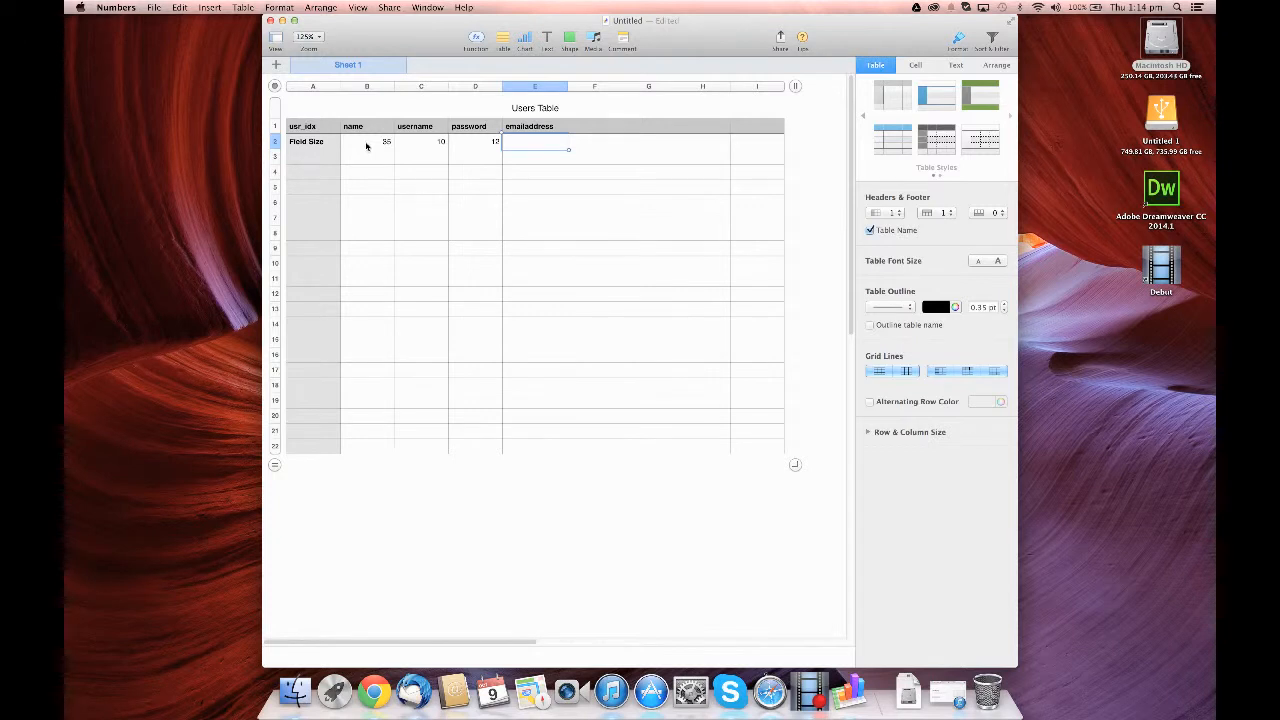
type("30")
key("Tab")
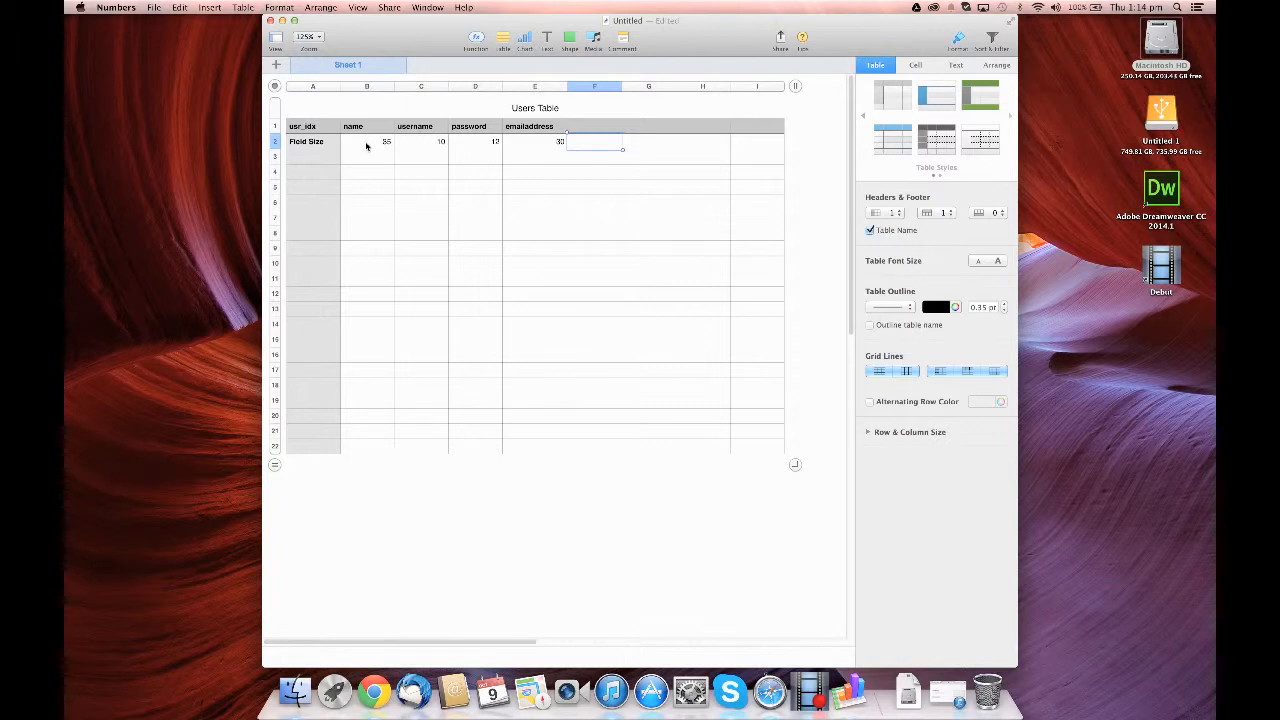
left_click(366, 146)
left_click(395, 170)
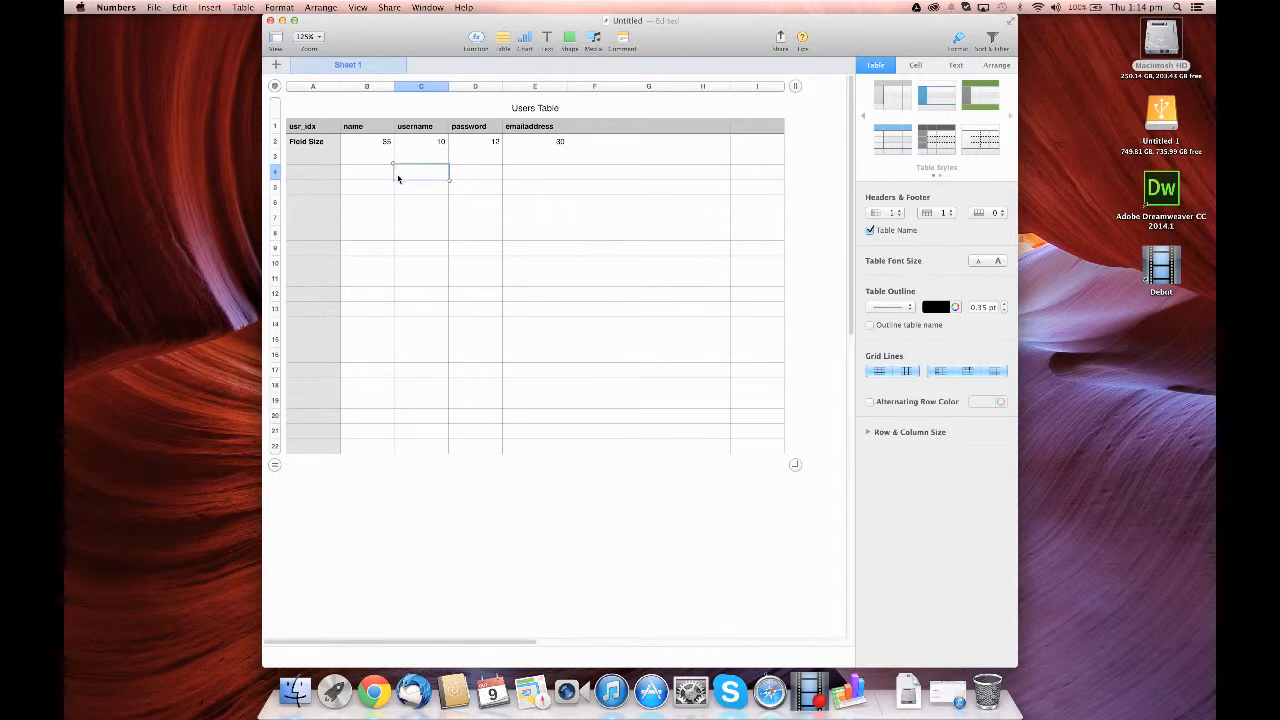
left_click(395, 197)
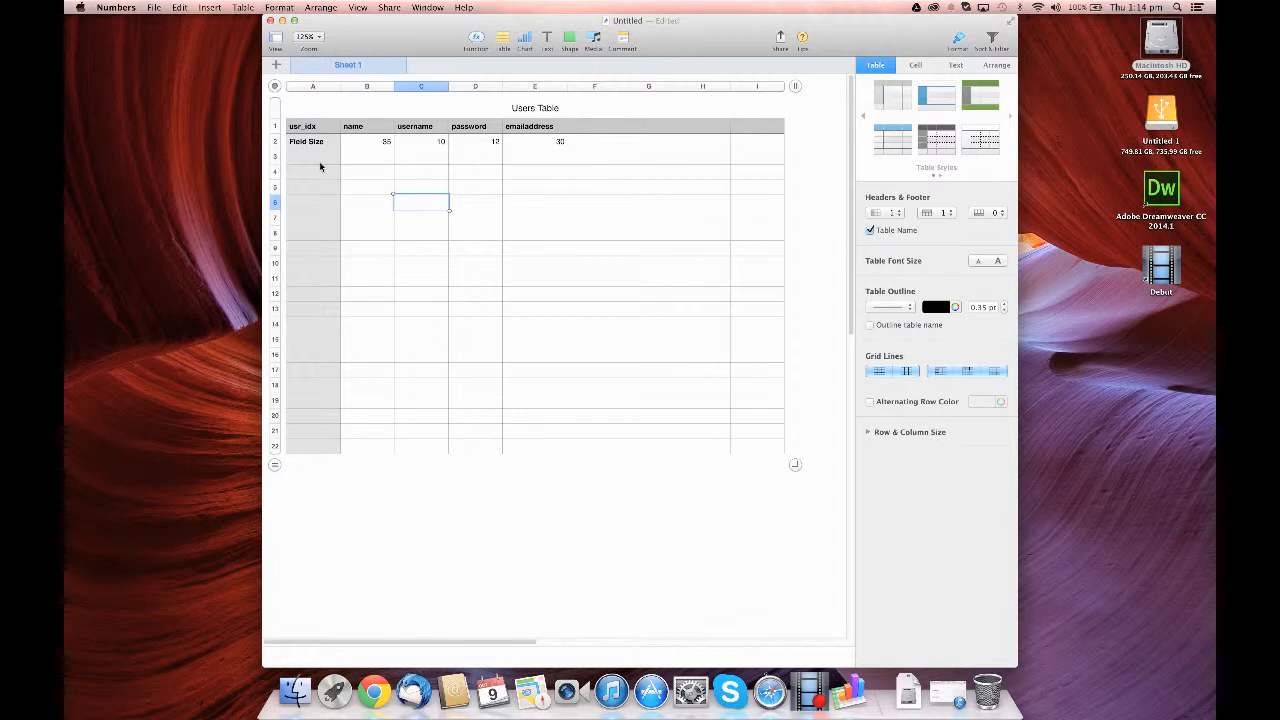
Step: Enter the title Products Table in cell E5, below the users table fields
left_click(515, 181)
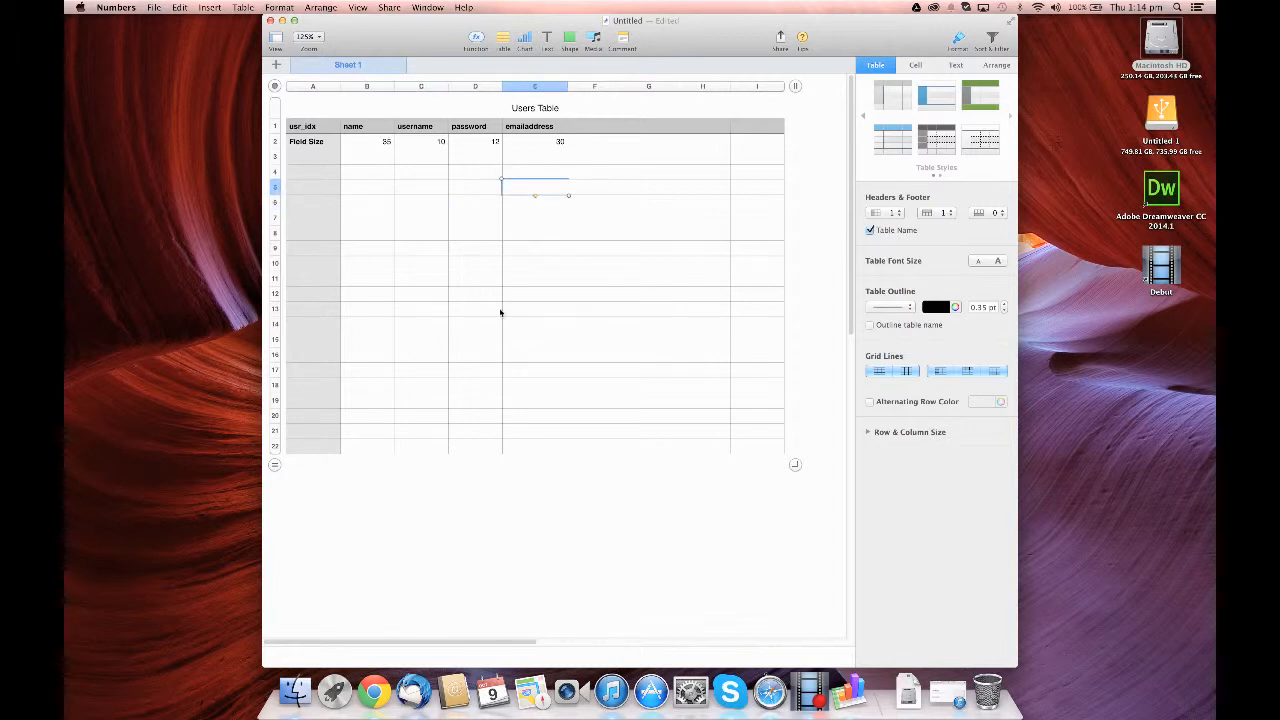
type("Products Table")
key("Return")
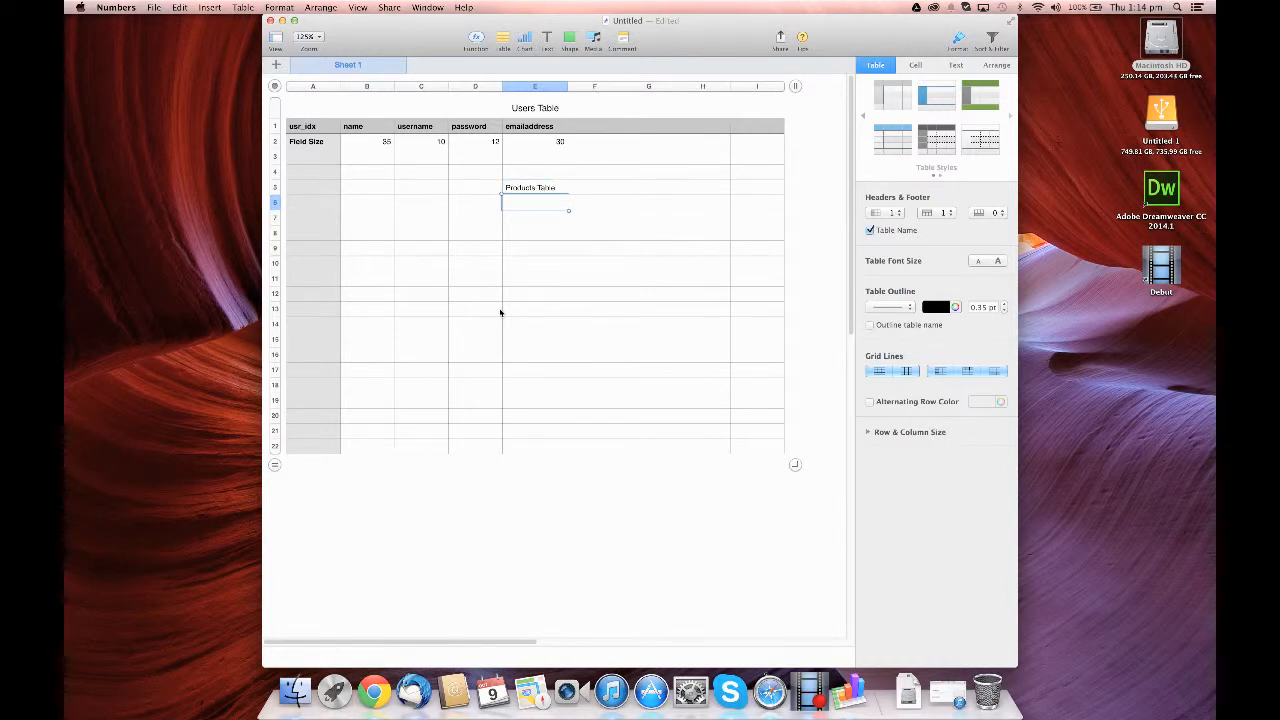
Step: Enter pro_idx as the first products field heading in cell A6
left_click(334, 207)
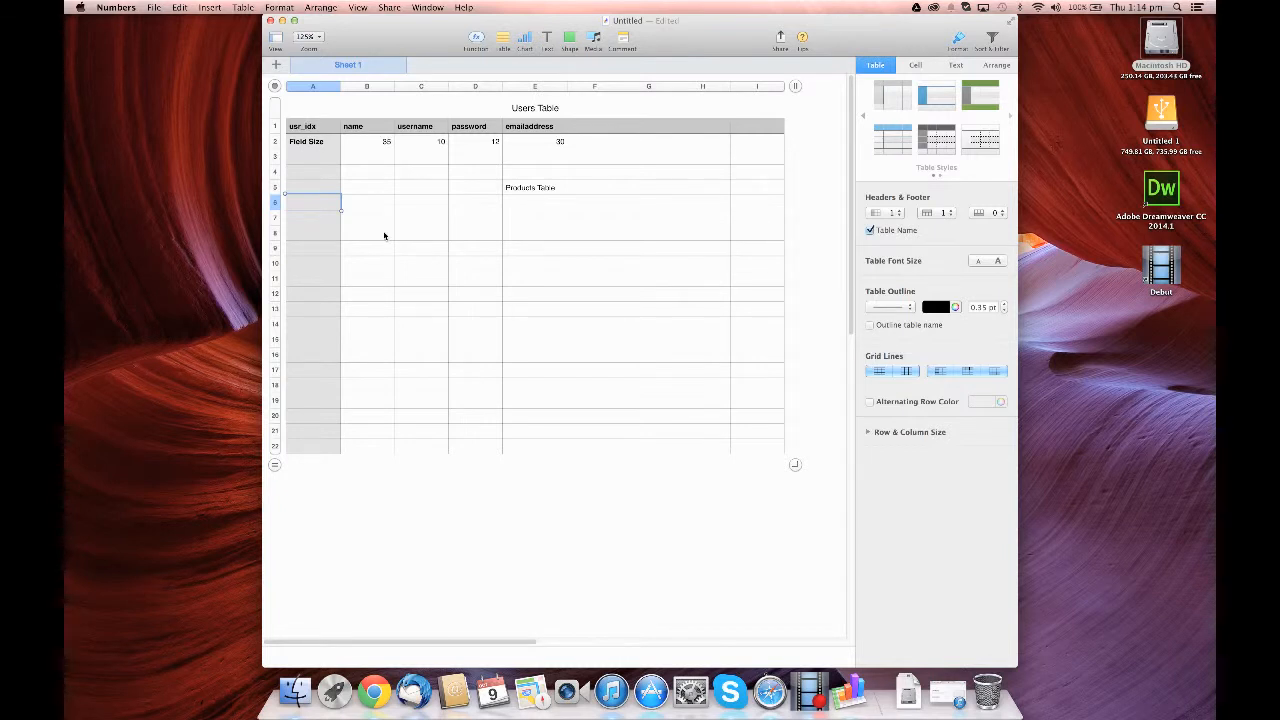
type("P")
key("BackSpace")
key("BackSpace")
type("pro_id")
key("Tab")
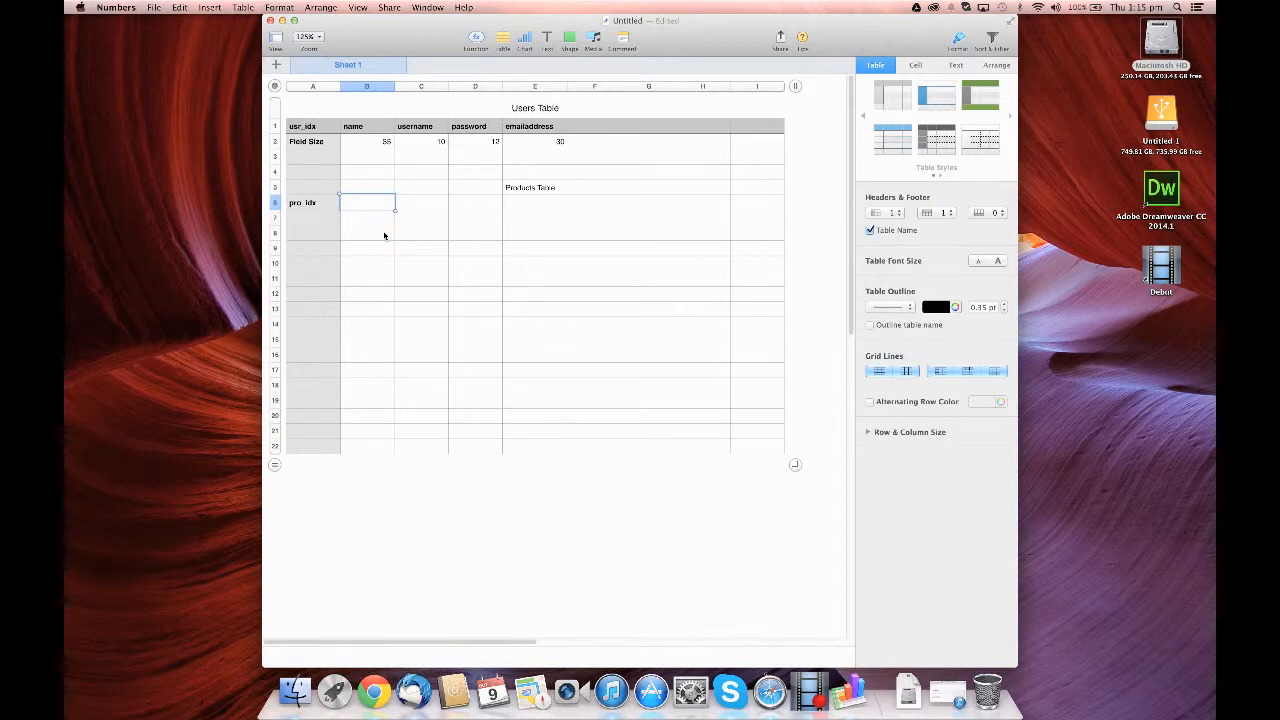
Step: Add the products field headings name, description and image_link in cells B6 to D6
type("Name")
key("BackSpace")
key("BackSpace")
key("BackSpace")
key("BackSpace")
type("desc")
key("BackSpace")
key("BackSpace")
key("BackSpace")
key("BackSpace")
type("name")
key("Tab")
type("description")
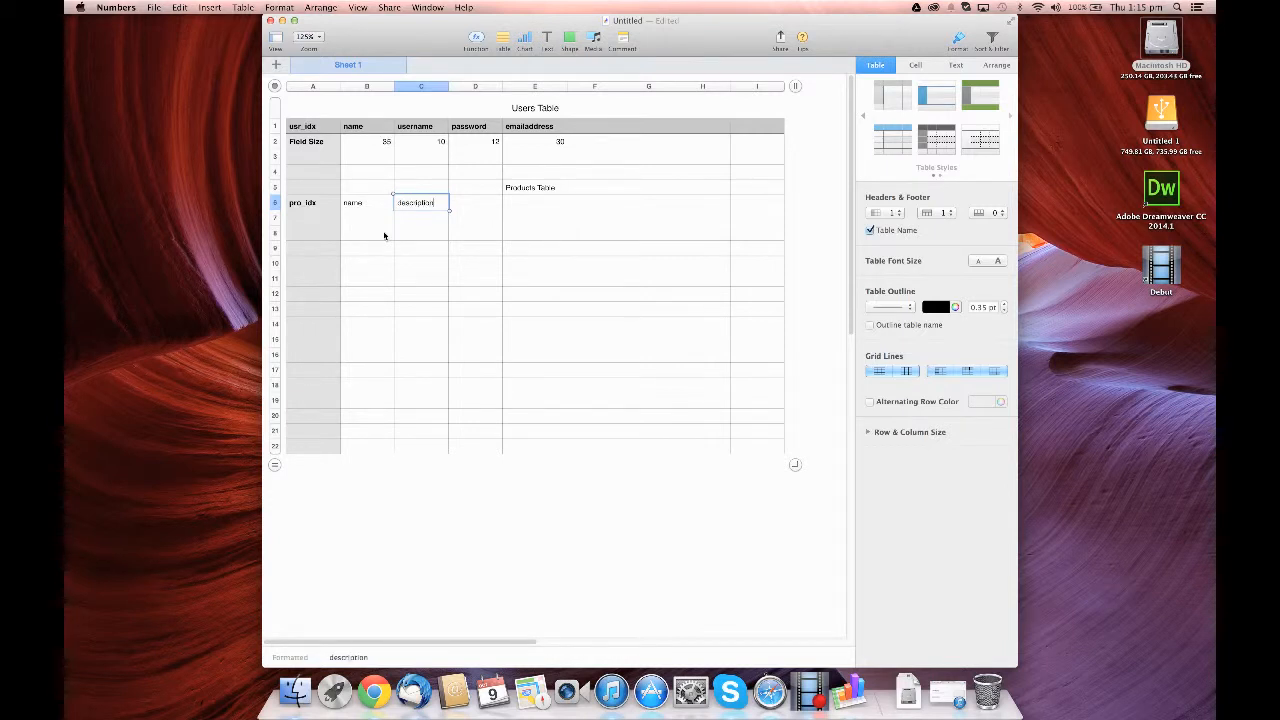
key("Tab")
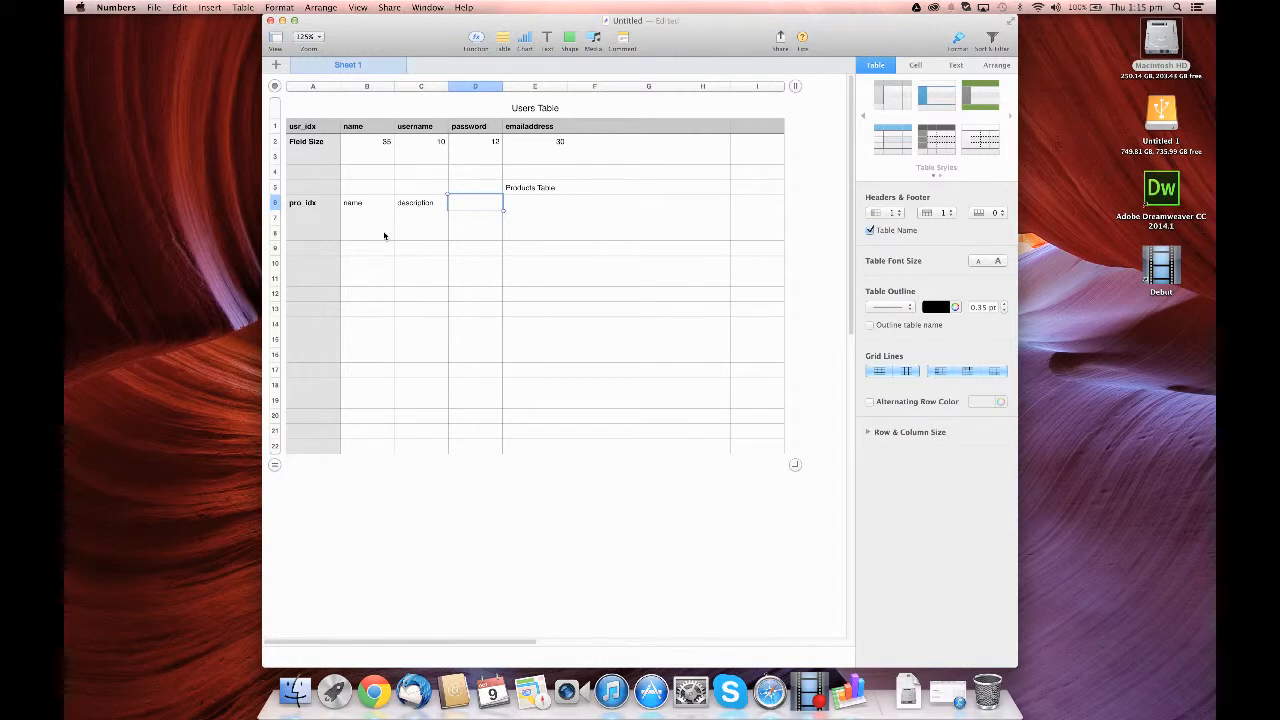
type("image_link")
key("Tab")
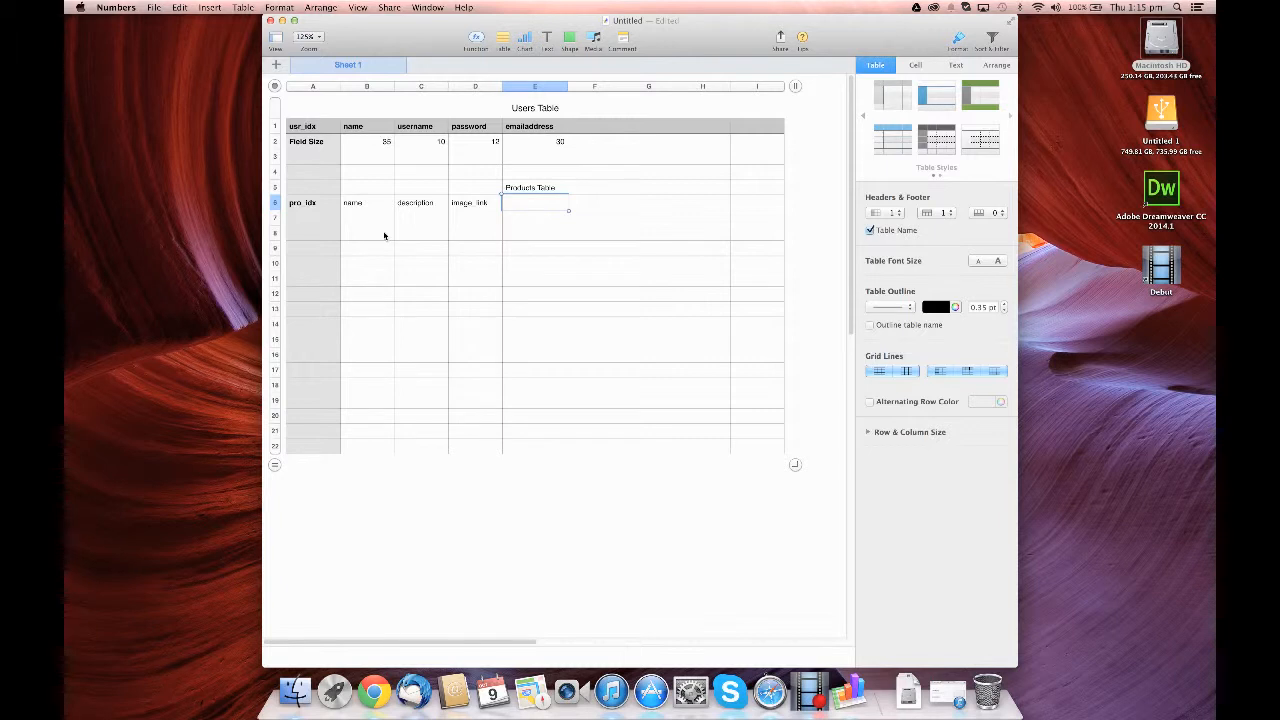
type("price")
key("Tab")
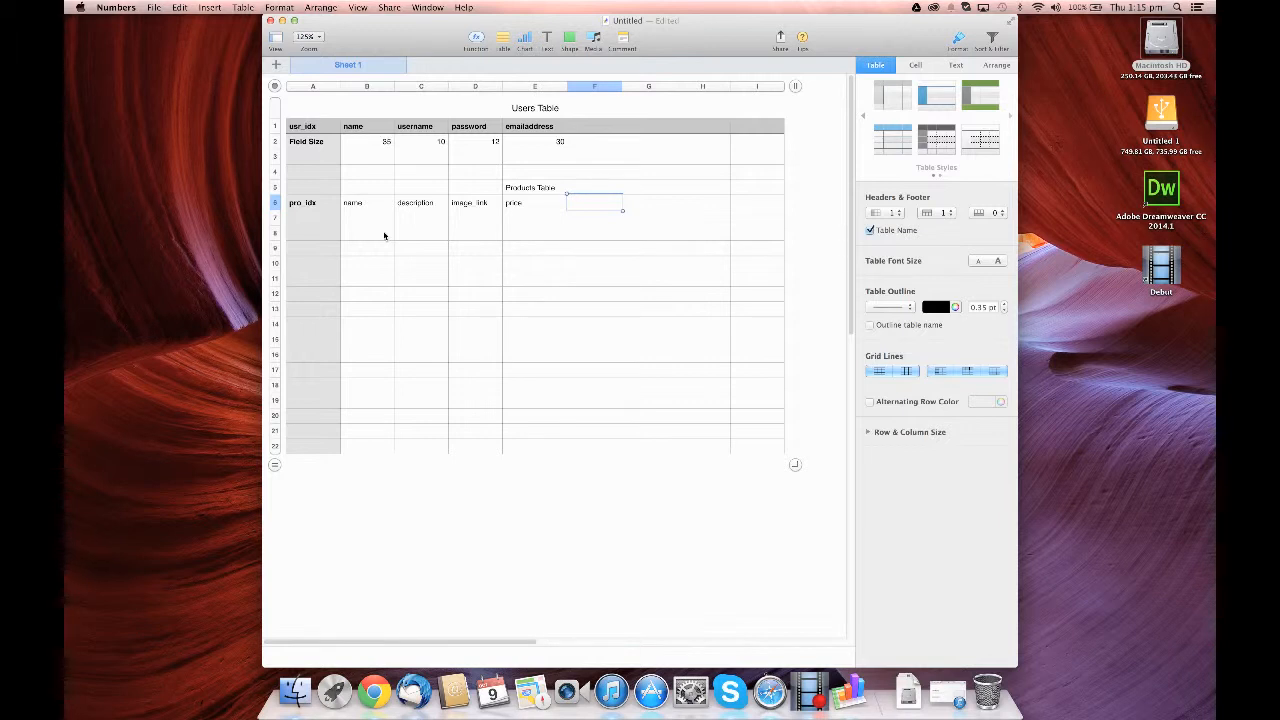
key("super+z")
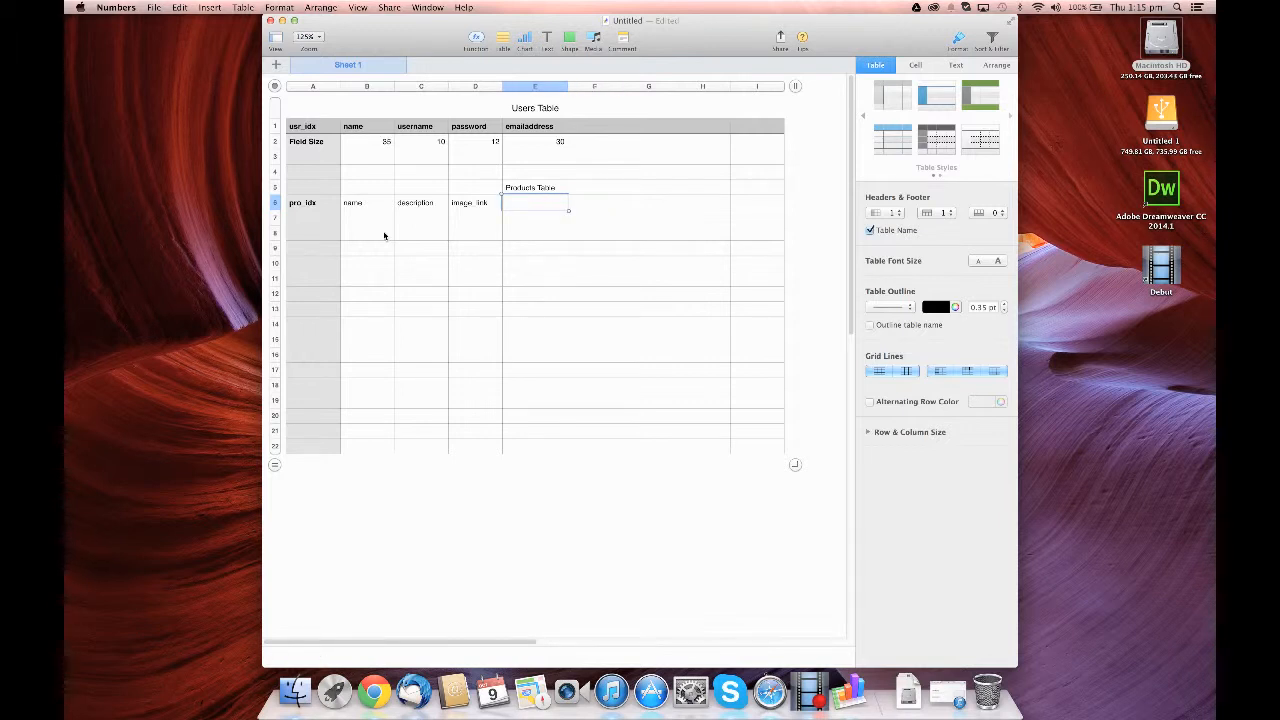
left_click(410, 258)
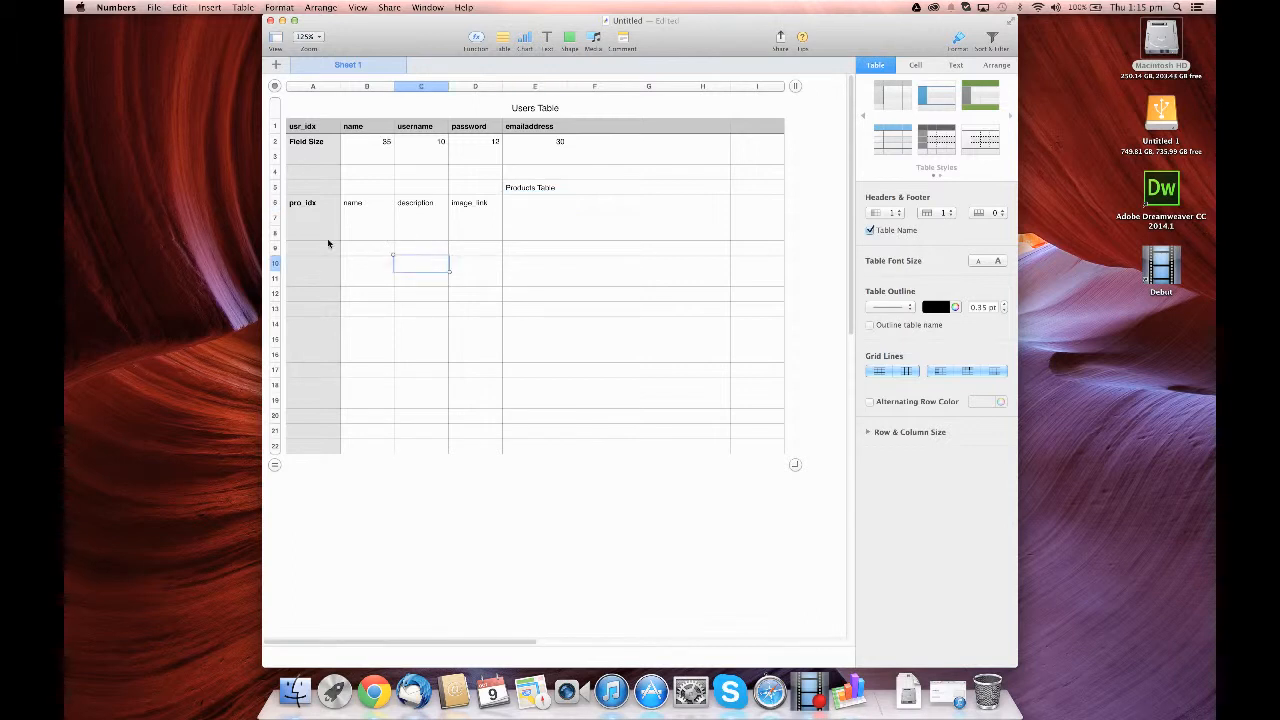
left_click(368, 222)
left_click(428, 217)
left_click(484, 219)
left_click(466, 251)
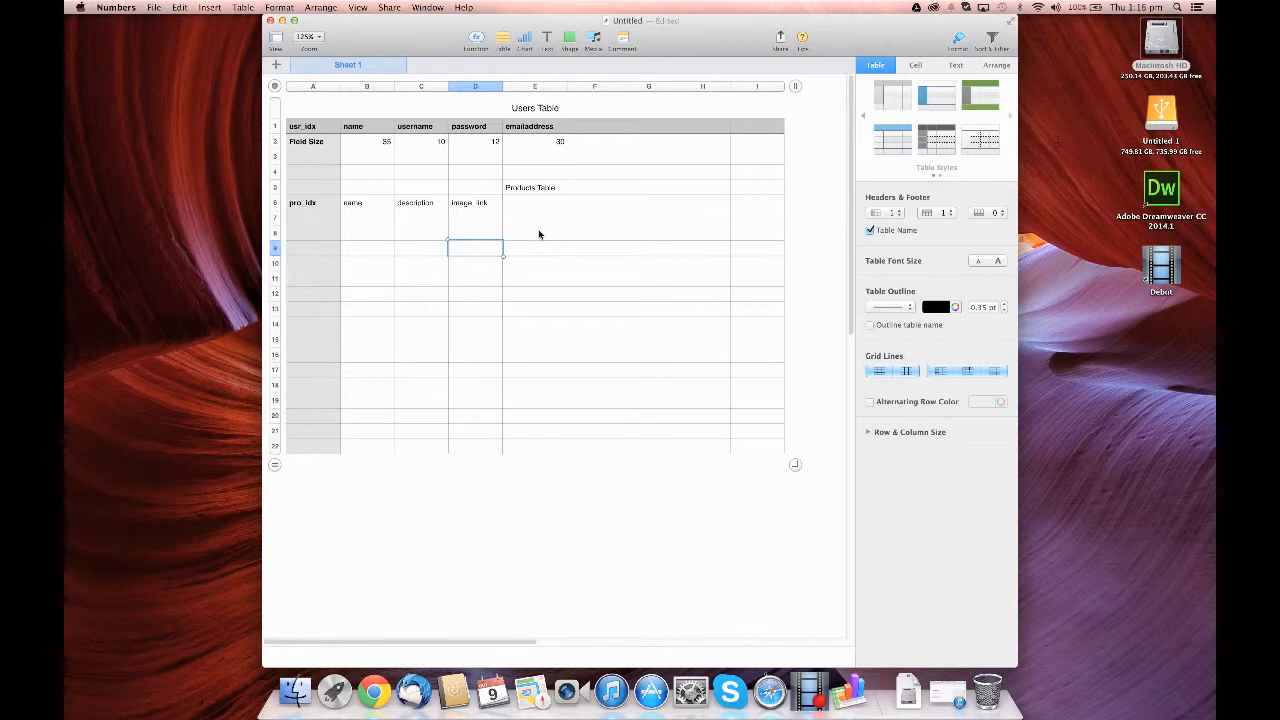
left_click(538, 234)
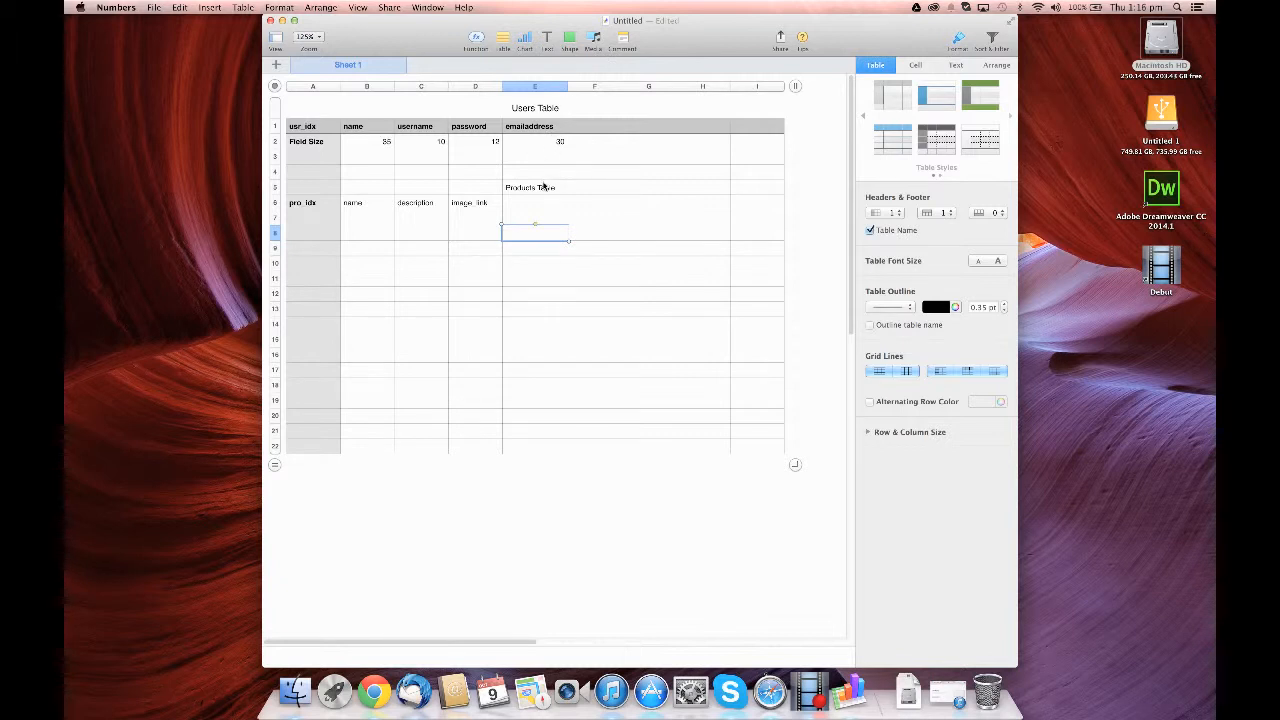
Step: Enter the products field sizes in row 7: 20 for name, 100 for description and 254 for image_link
left_click(376, 219)
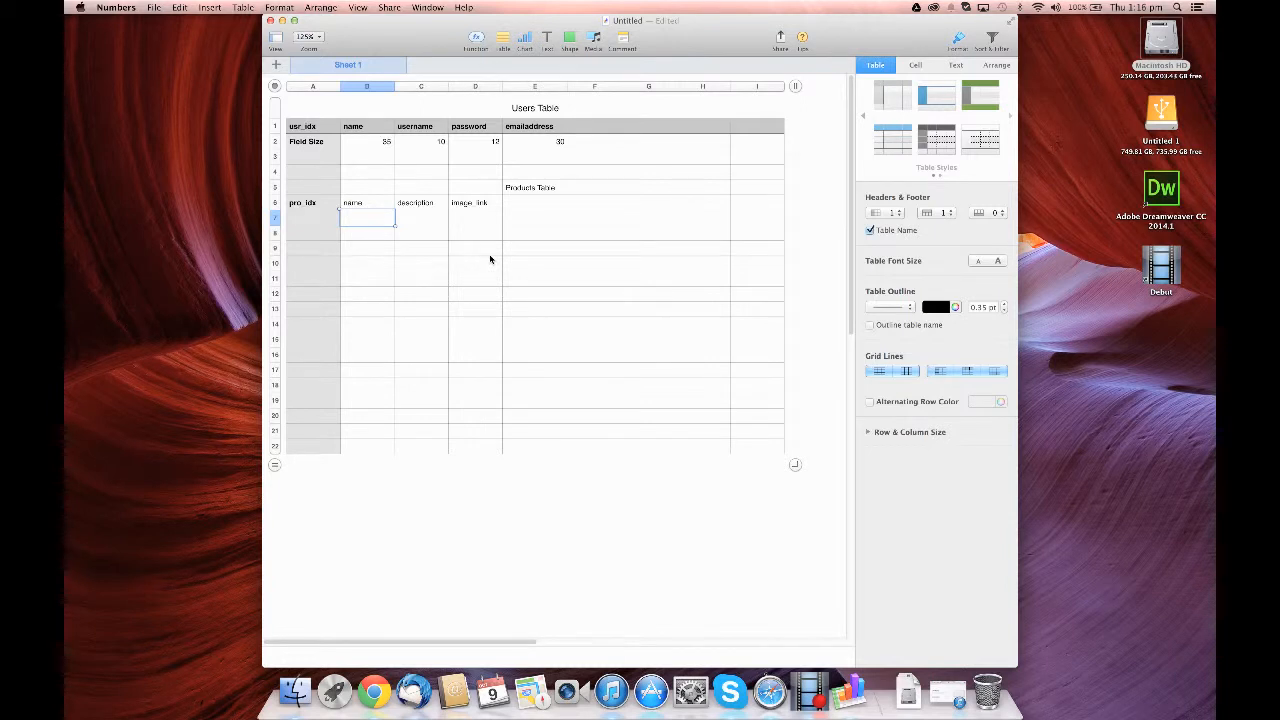
type("20")
key("Tab")
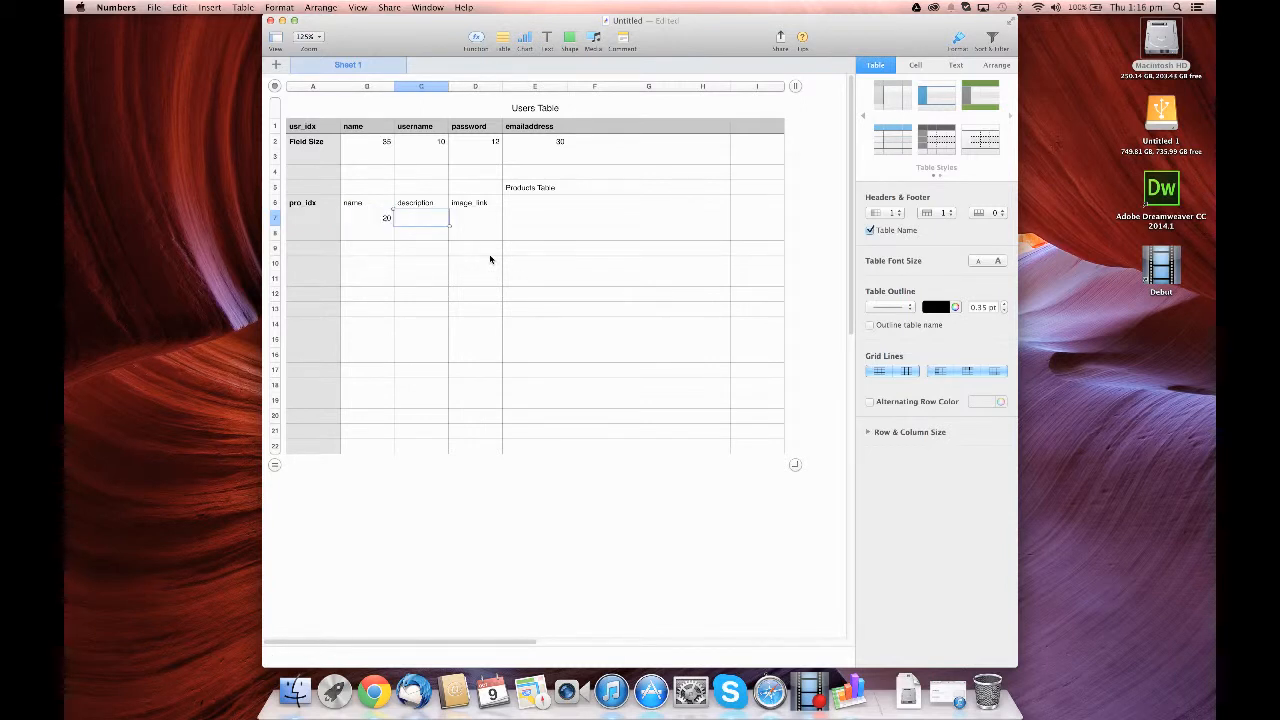
type("2")
key("BackSpace")
type("100")
key("Tab")
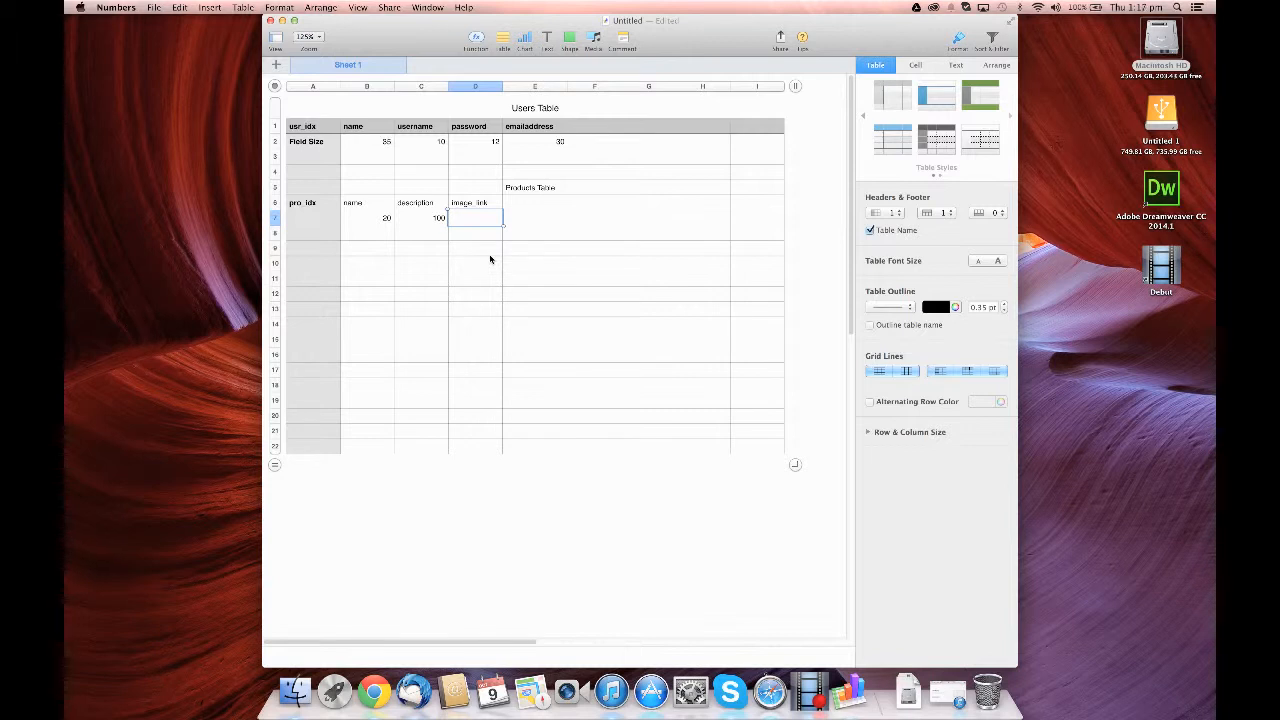
type("255")
key("Tab")
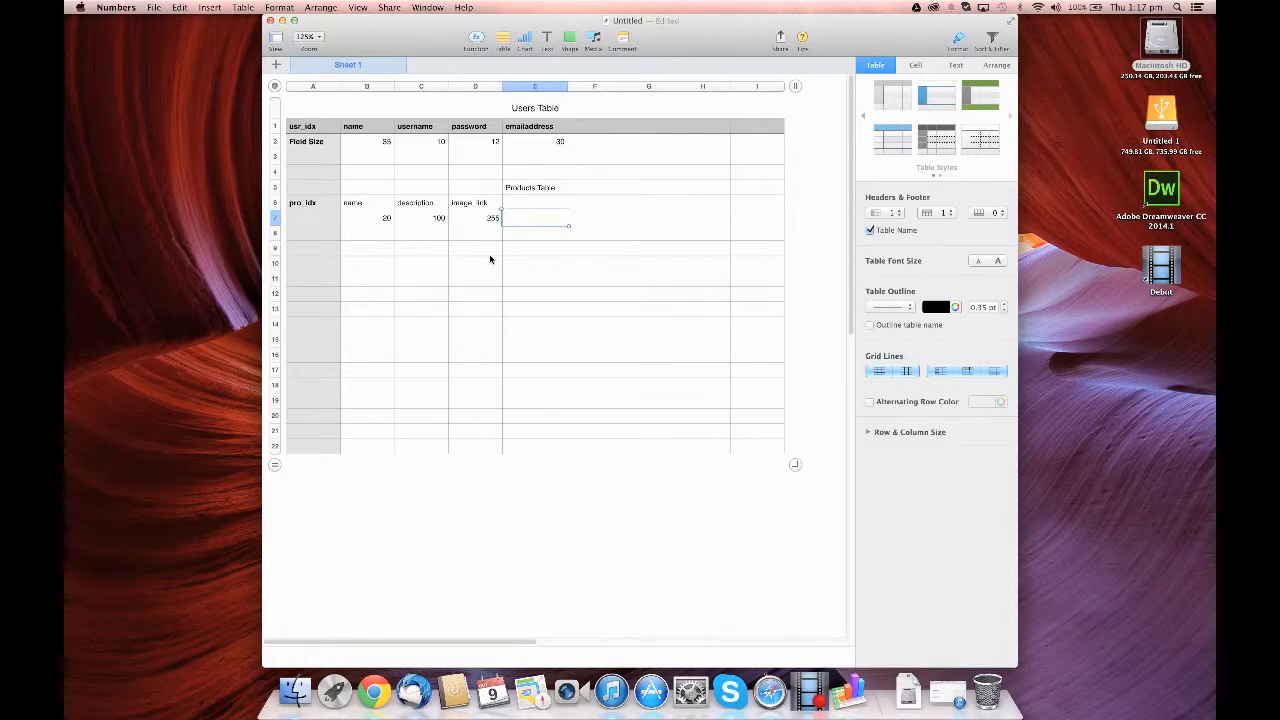
Step: Label the rows in column A with Int in A7 and A3 and Key in A4 and A8
left_click(324, 215)
type("Int")
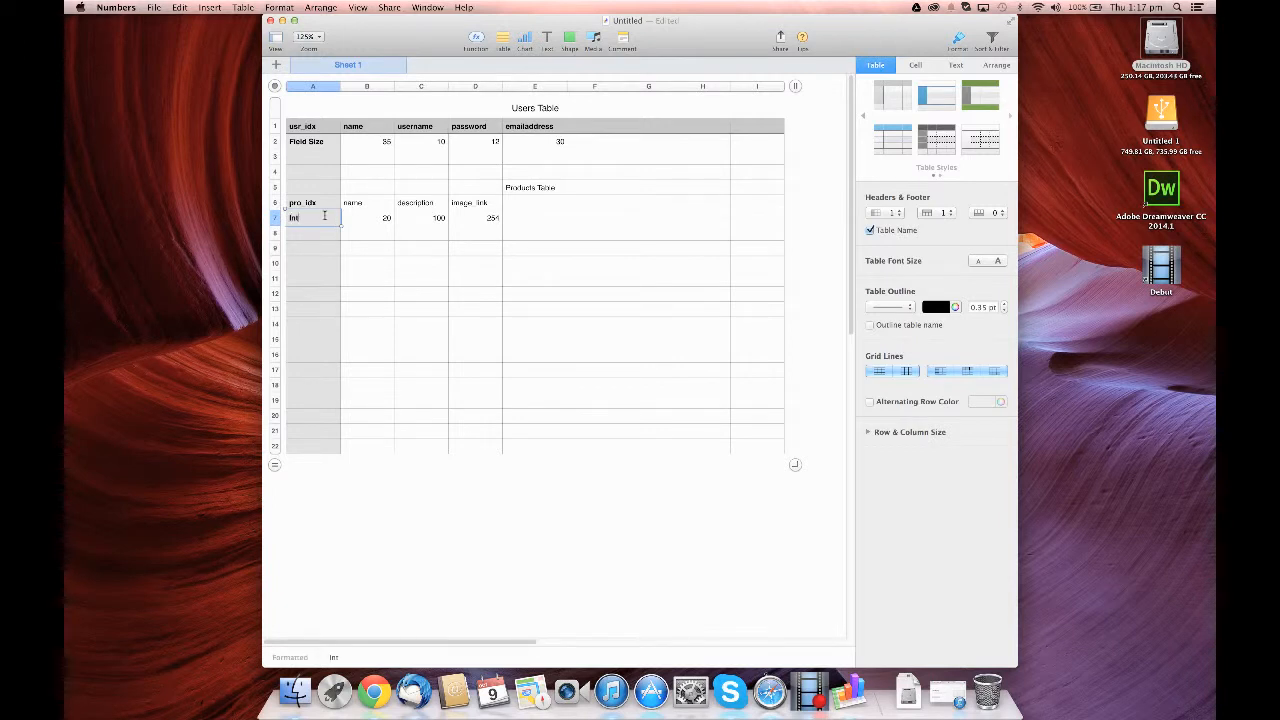
left_click(327, 160)
type("Int")
left_click(326, 183)
left_click(316, 170)
type("Key")
key("Tab")
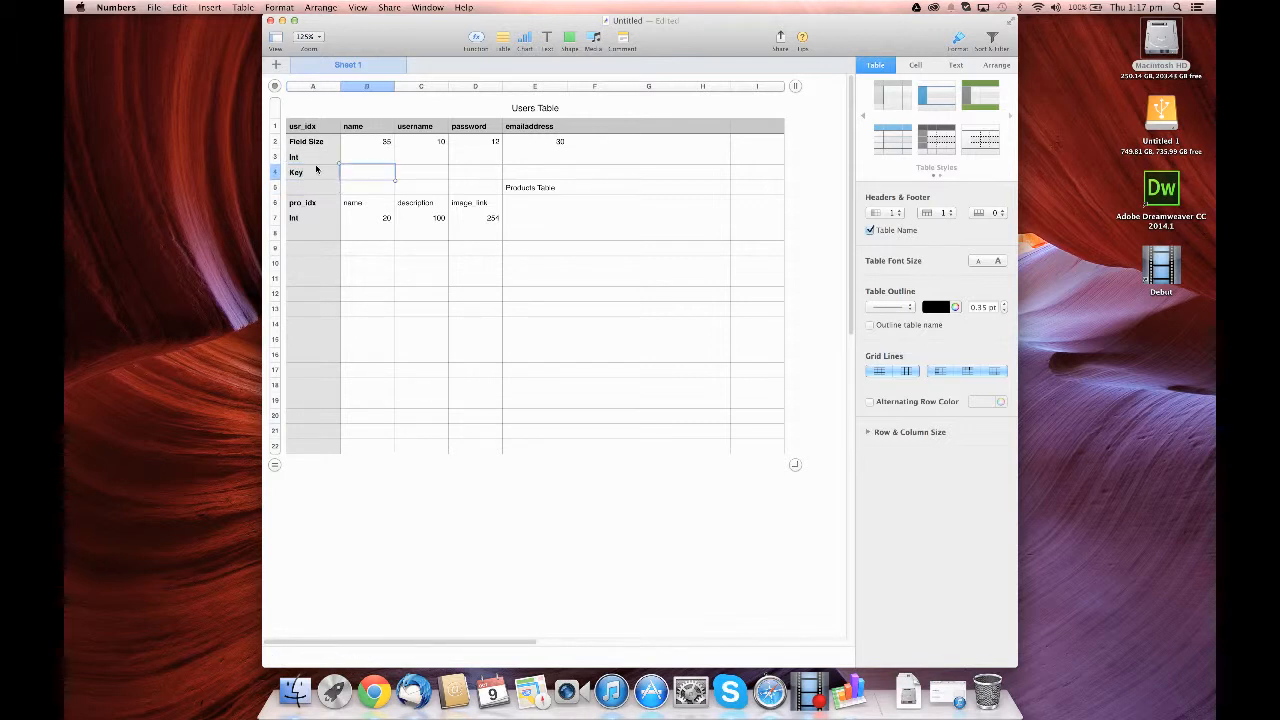
left_click(314, 230)
type("Key")
left_click(361, 246)
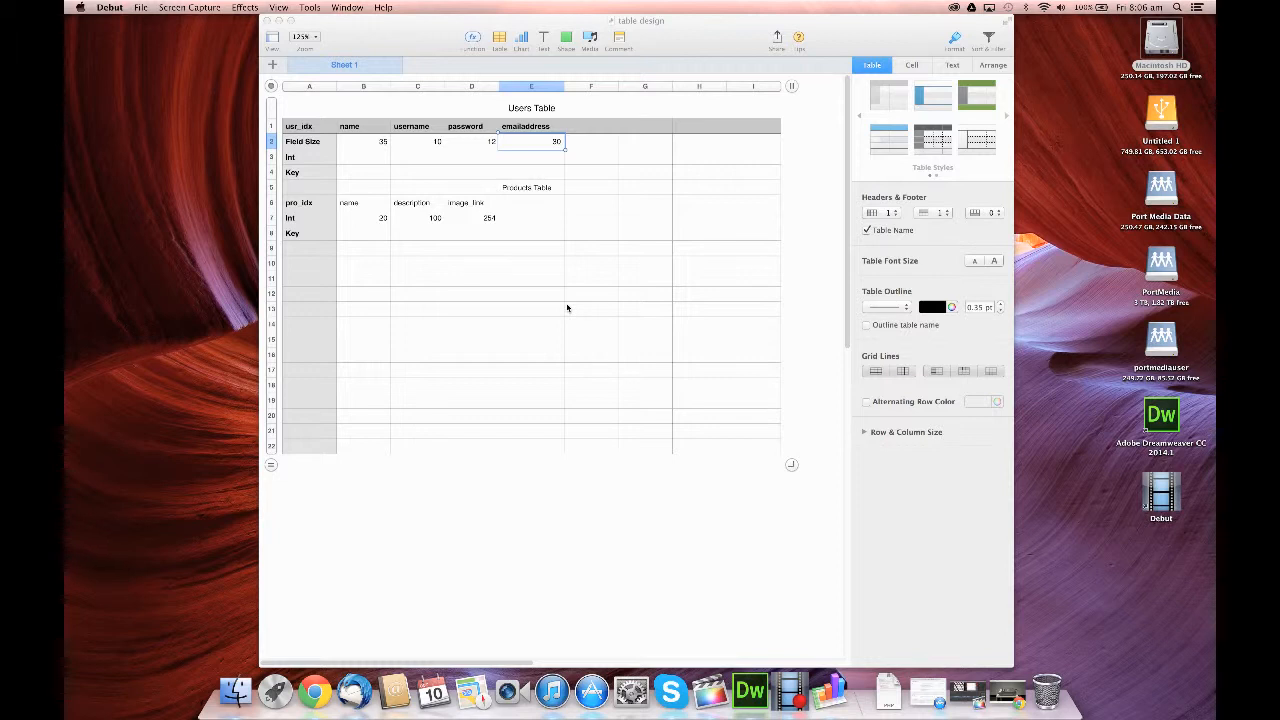
Step: Add a Category heading in cell E6 of the products table and give it a field size of 20
left_click(531, 201)
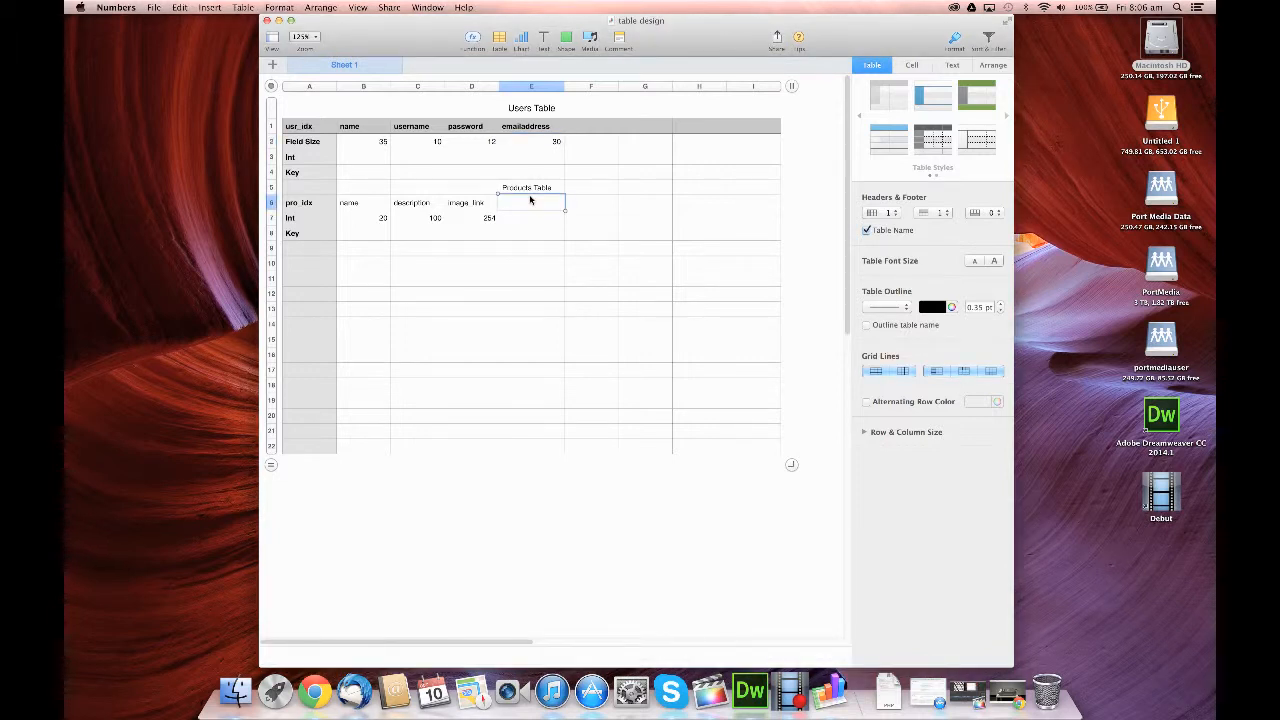
type("Category")
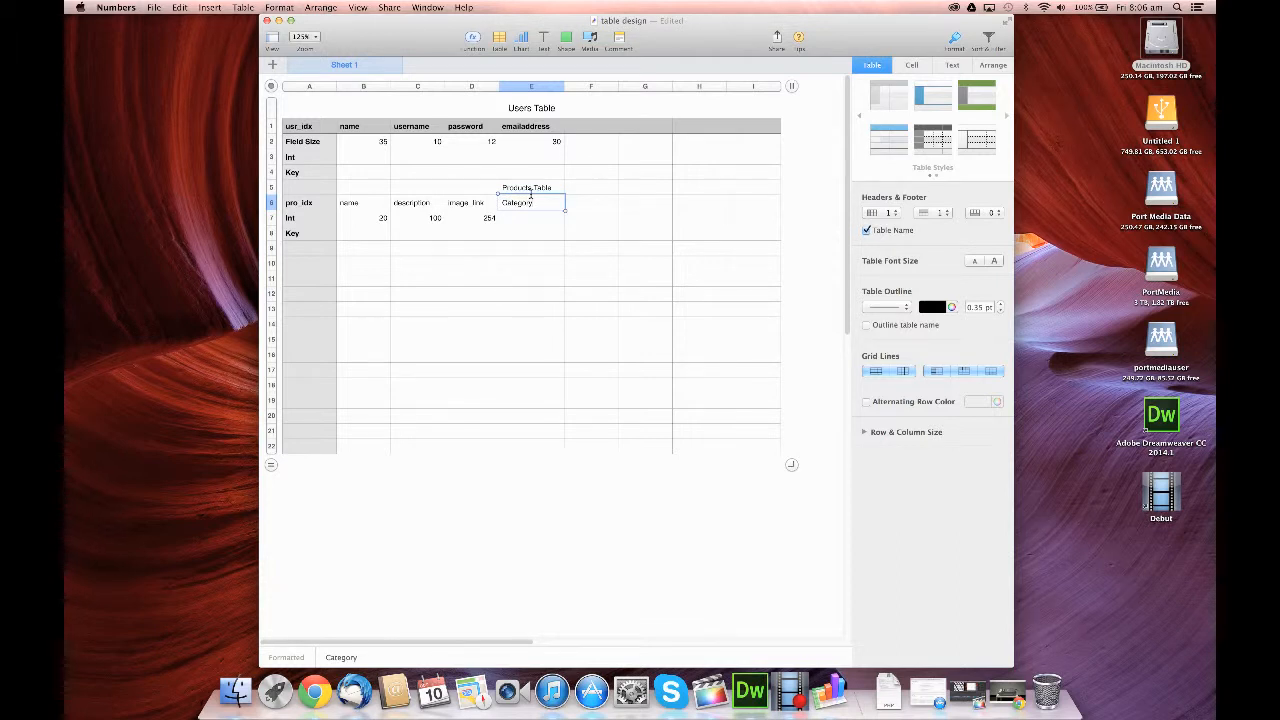
left_click(533, 222)
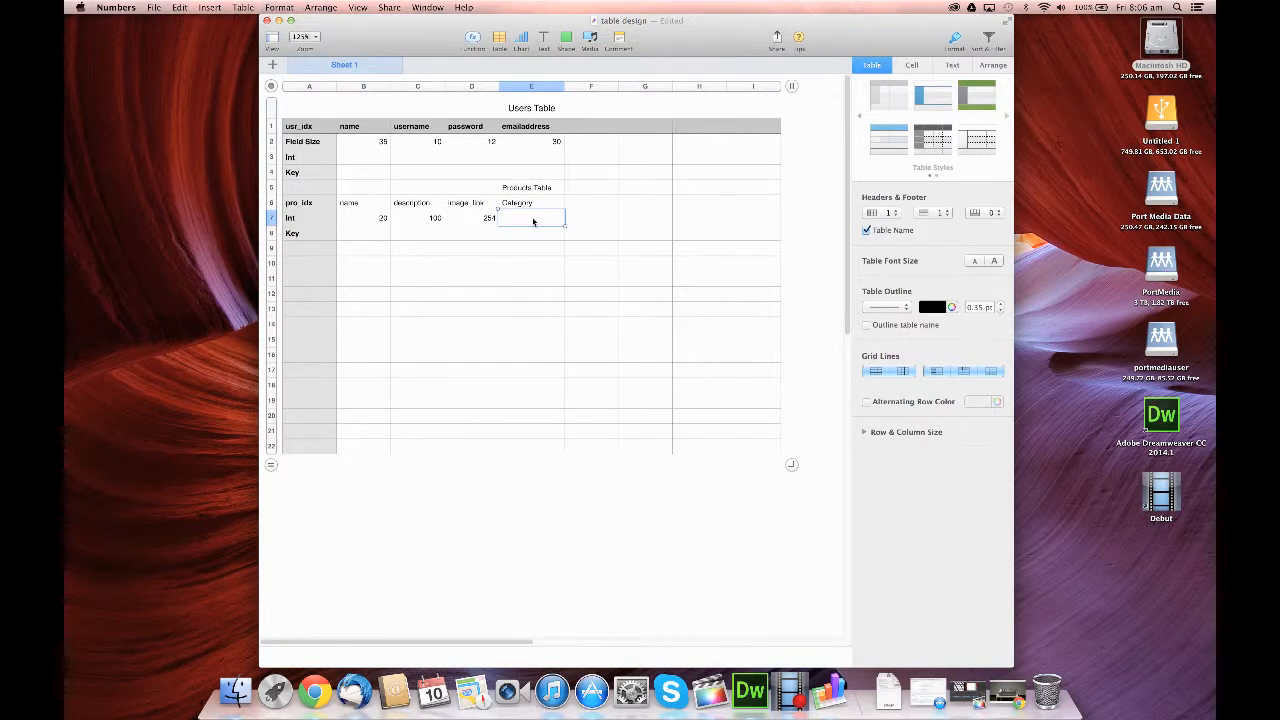
type("20")
key("Return")
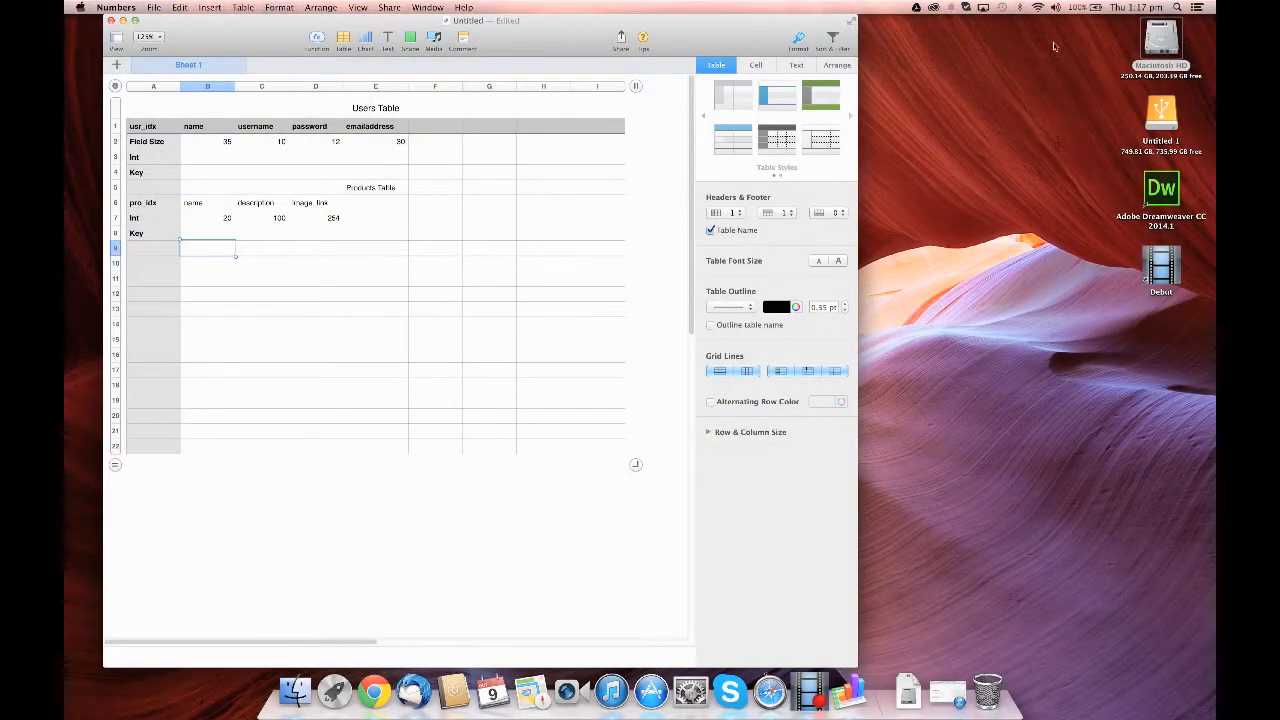
Step: Open the MAMP folder inside Applications on Macintosh HD and launch MAMP instead of MAMP PRO
left_click(1176, 39)
double_click(1176, 39)
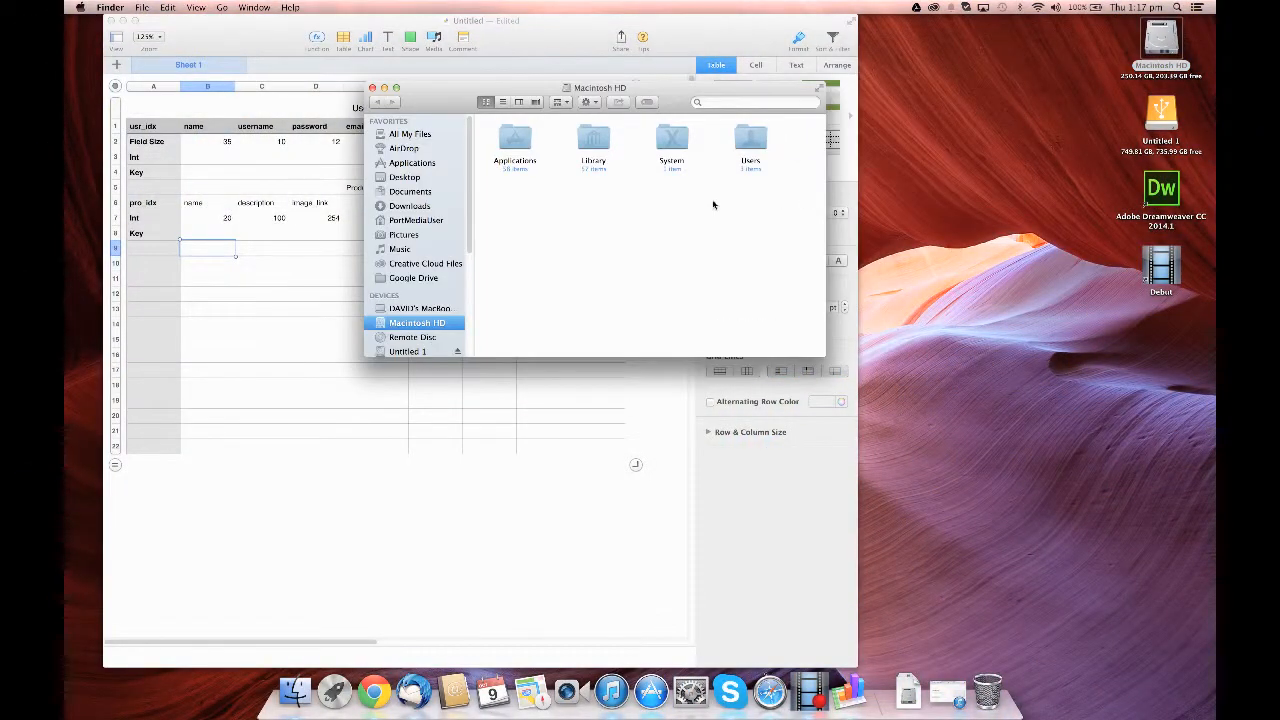
double_click(517, 146)
scroll(636, 250, "down", 5)
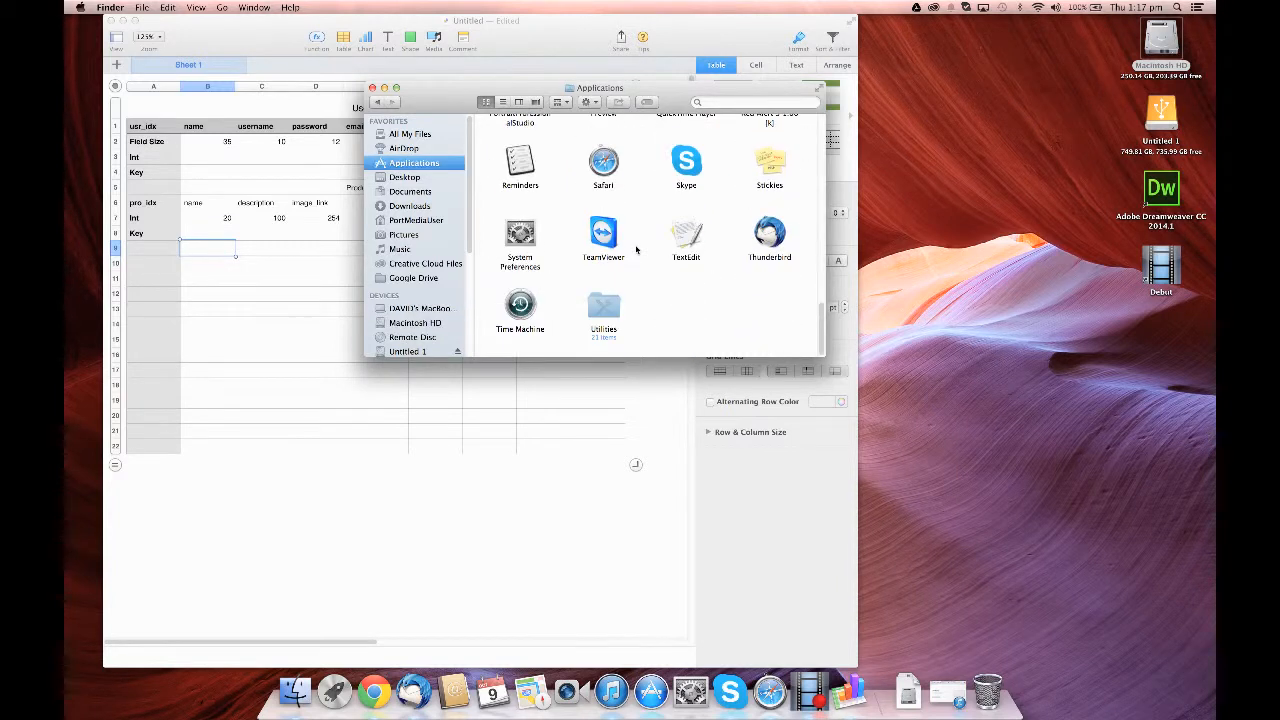
scroll(636, 250, "up", 5)
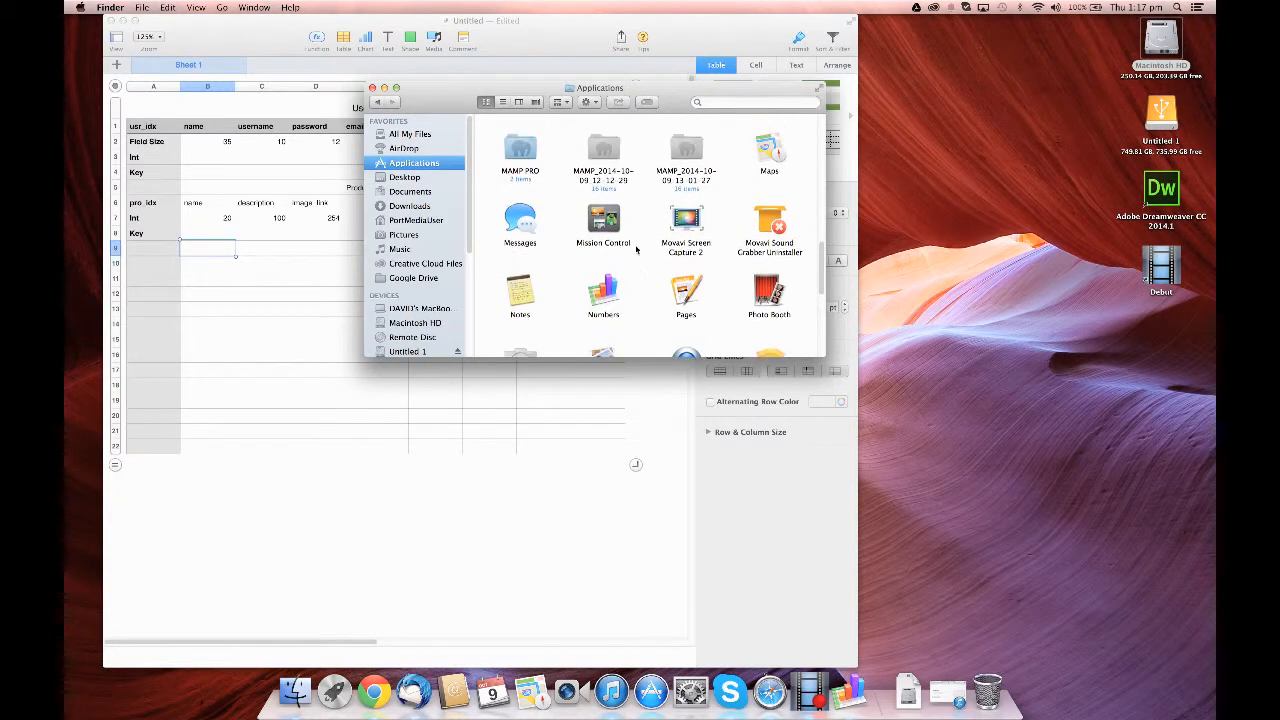
scroll(539, 200, "up", 5)
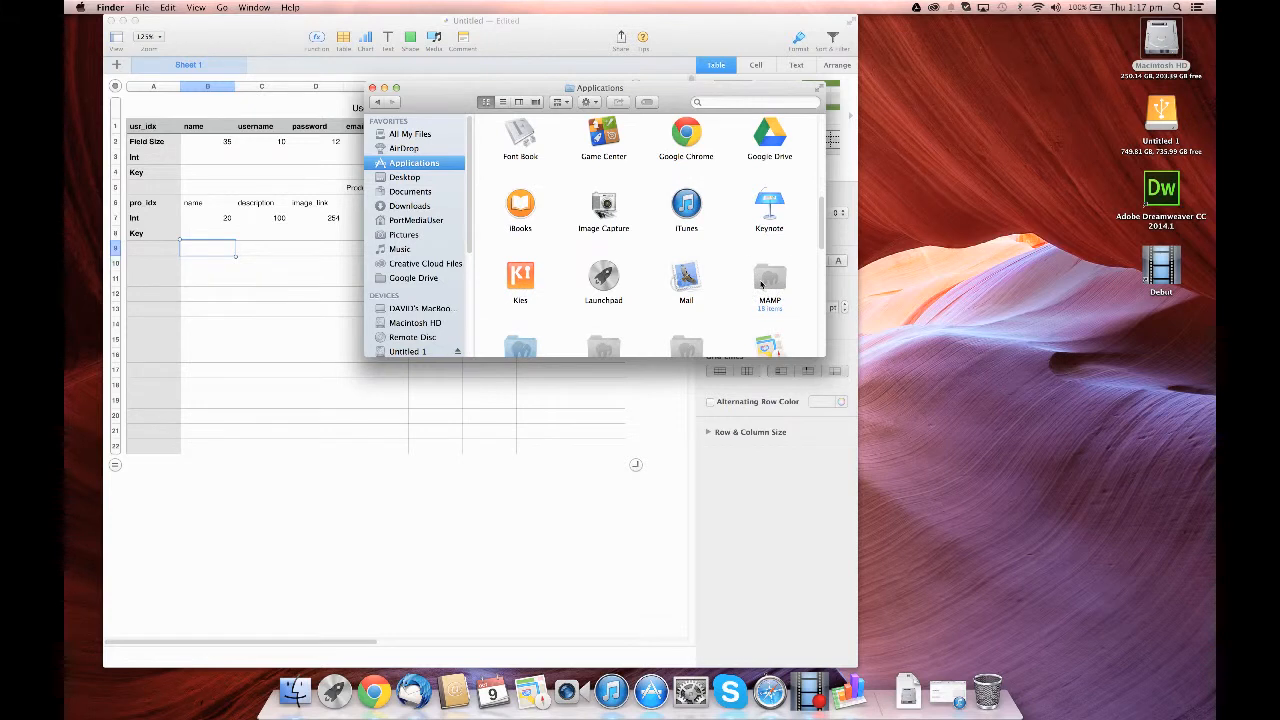
double_click(761, 284)
double_click(533, 255)
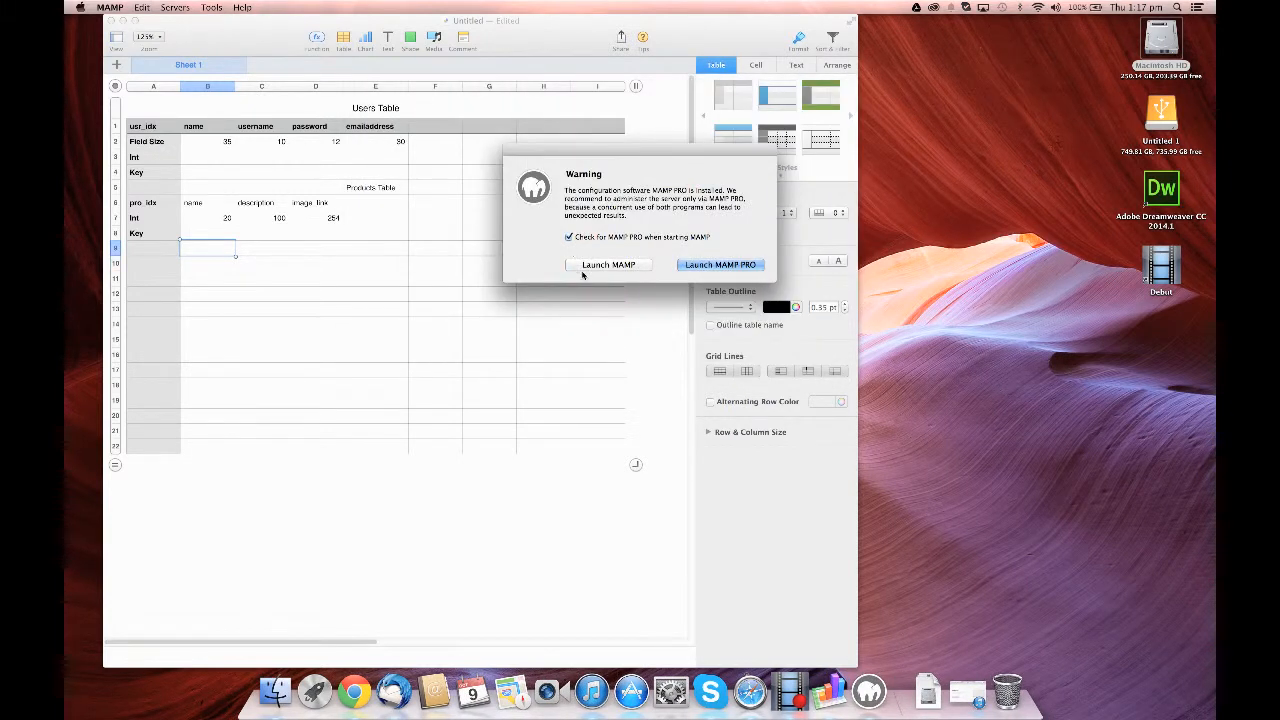
left_click(587, 268)
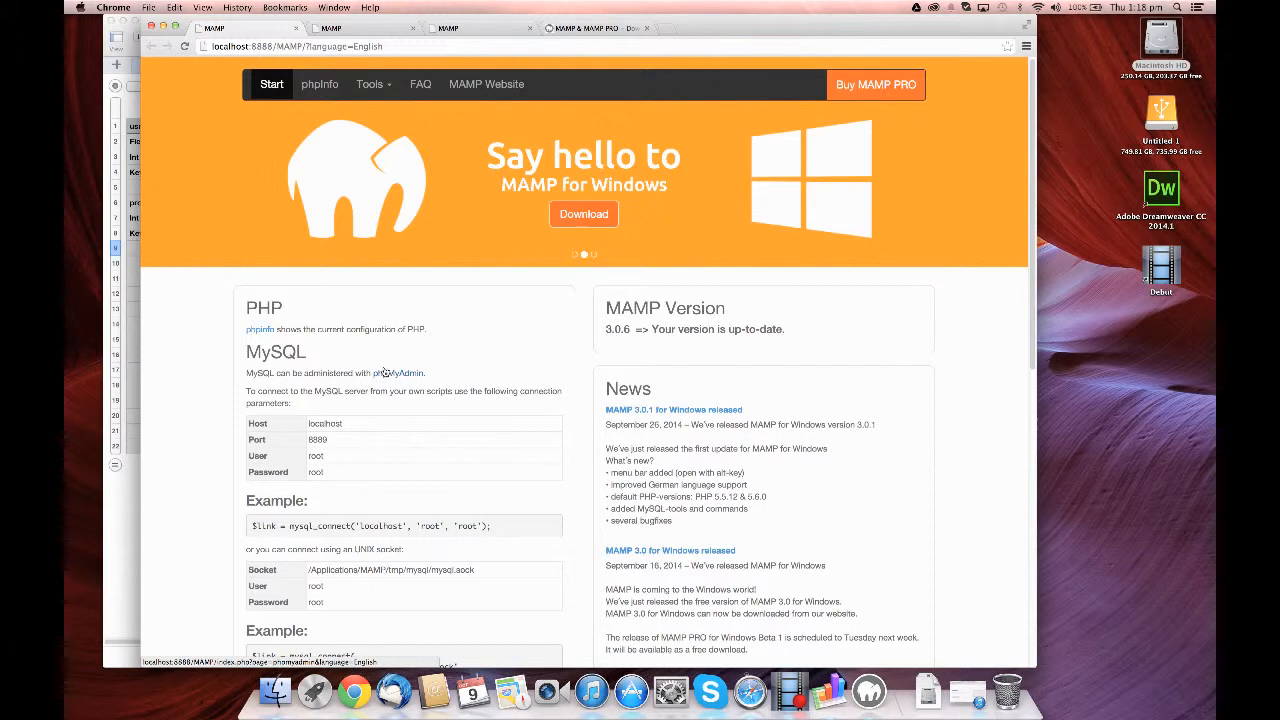
Step: Open phpMyAdmin from the MAMP start page and create a database named SwingGolf
left_click(386, 372)
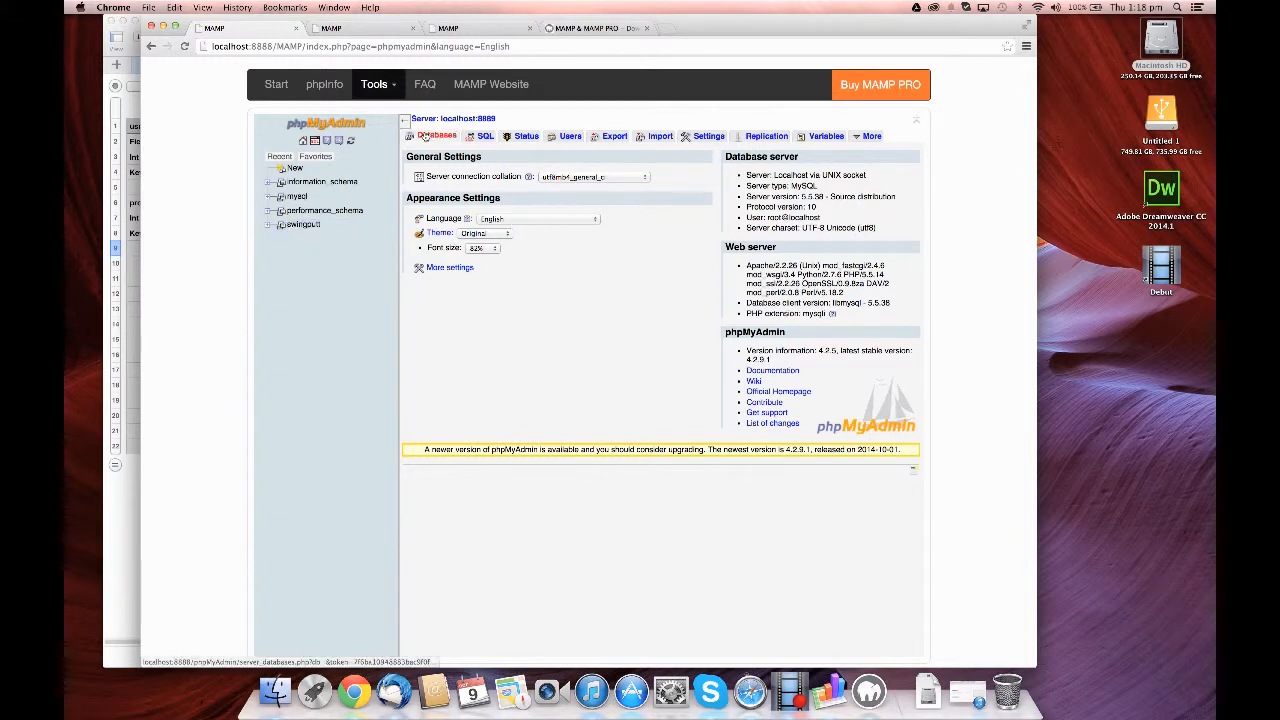
left_click(434, 138)
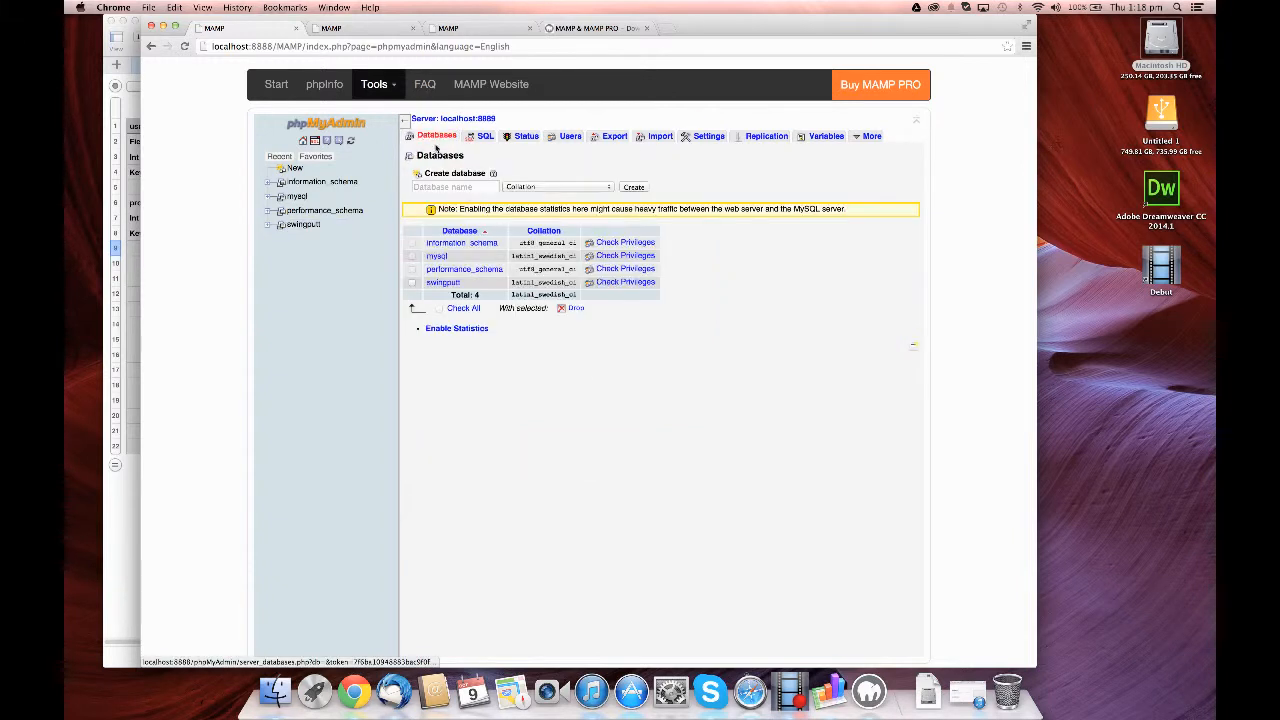
left_click(474, 187)
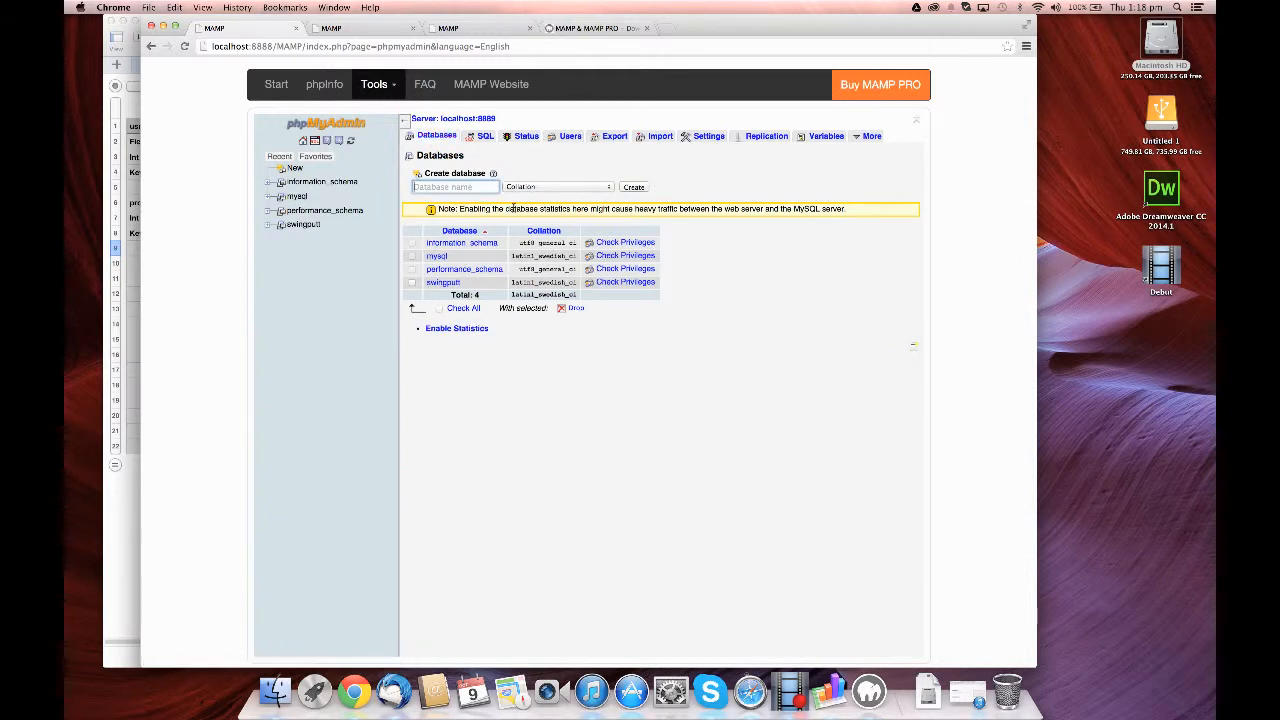
type("Swi")
left_click(635, 187)
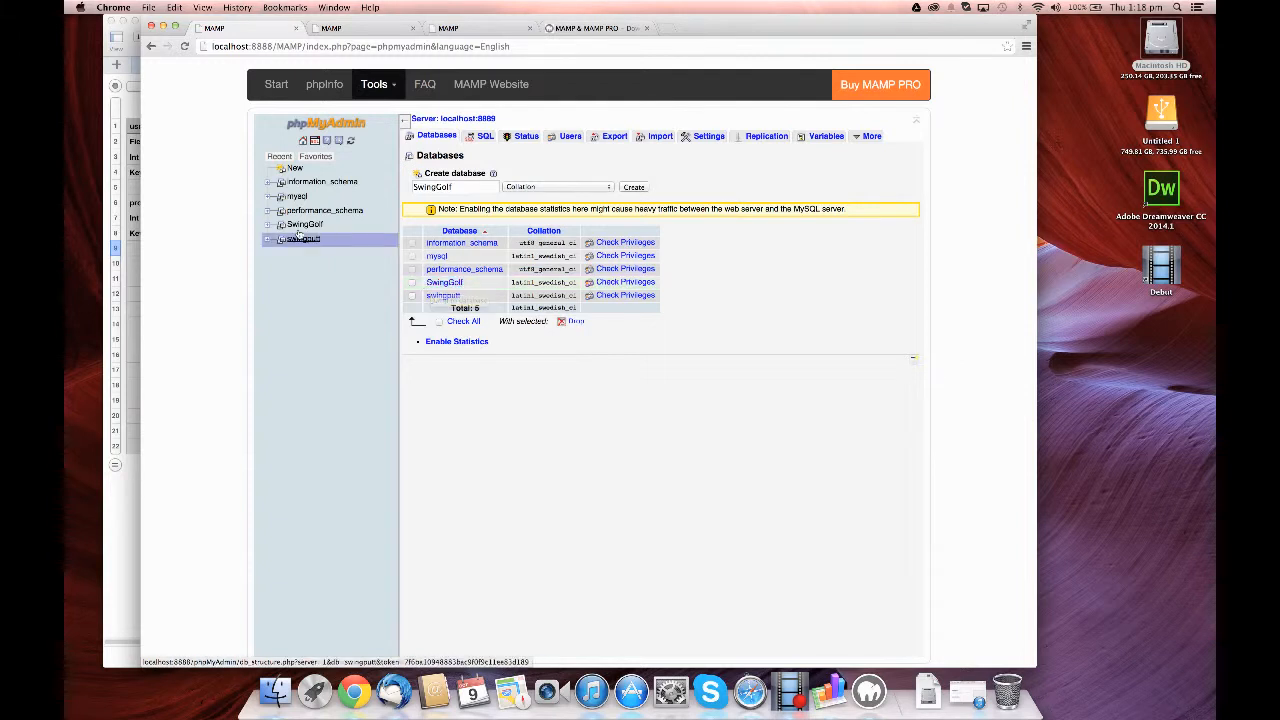
Step: Open the SwingGolf database and enter user as the name of its new table
left_click(430, 284)
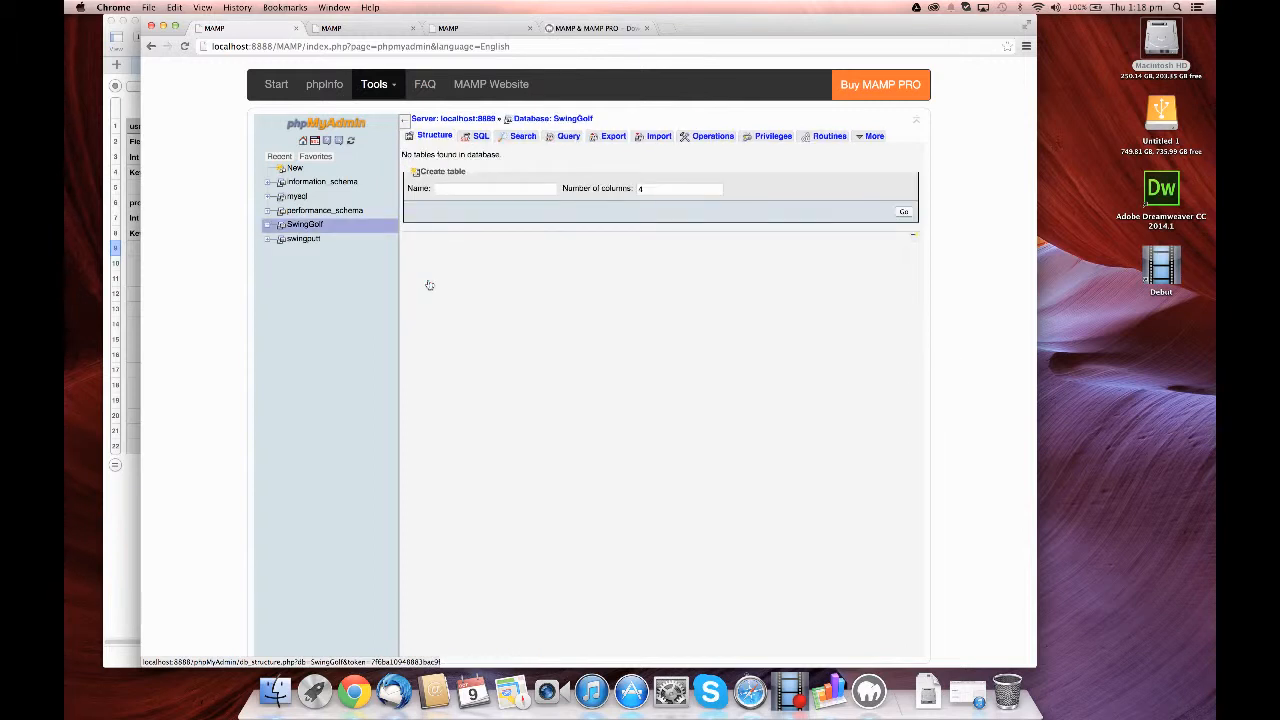
left_click(470, 187)
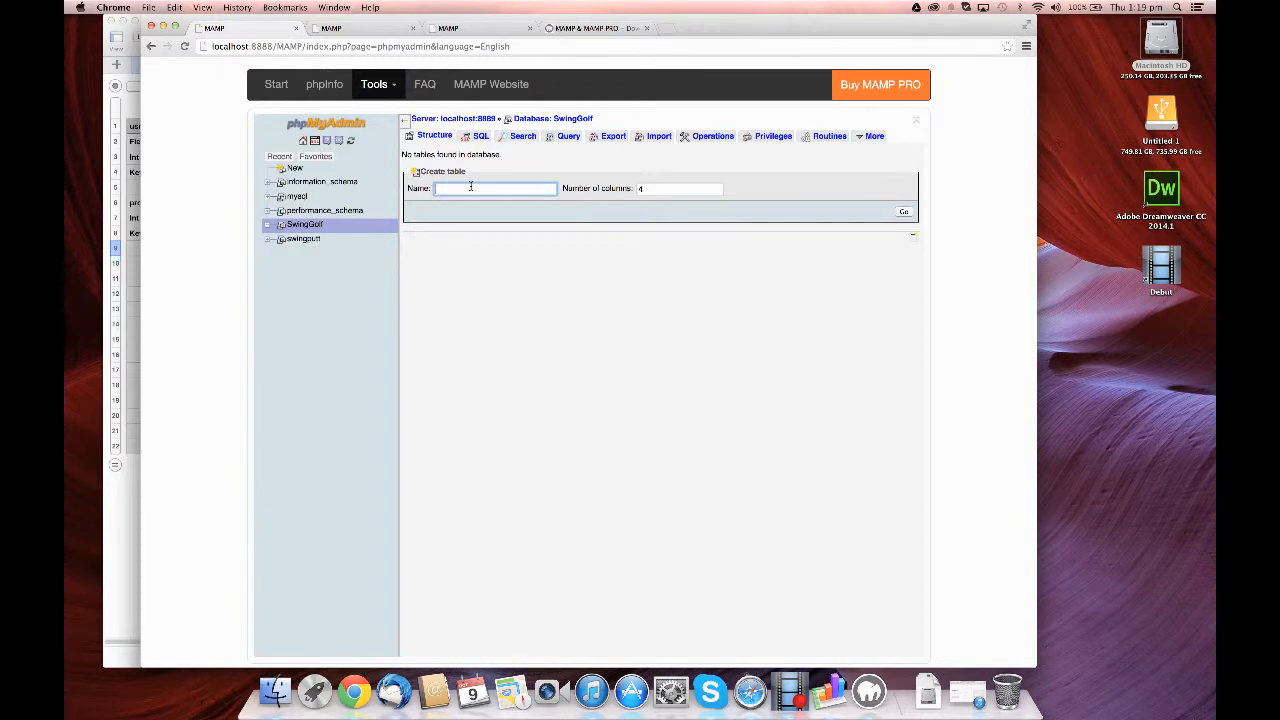
key("Tab")
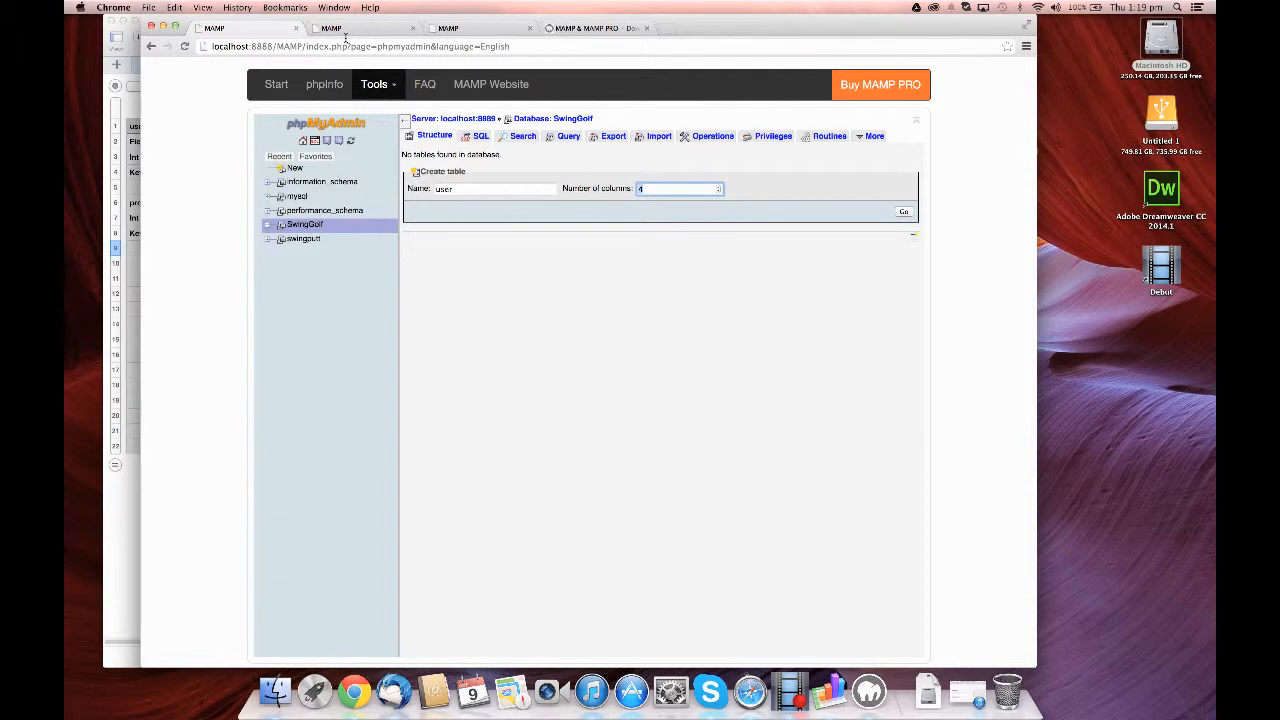
Step: Count the Users Table fields in the Numbers sheet, and create the user table in phpMyAdmin with 5 columns
left_click(115, 281)
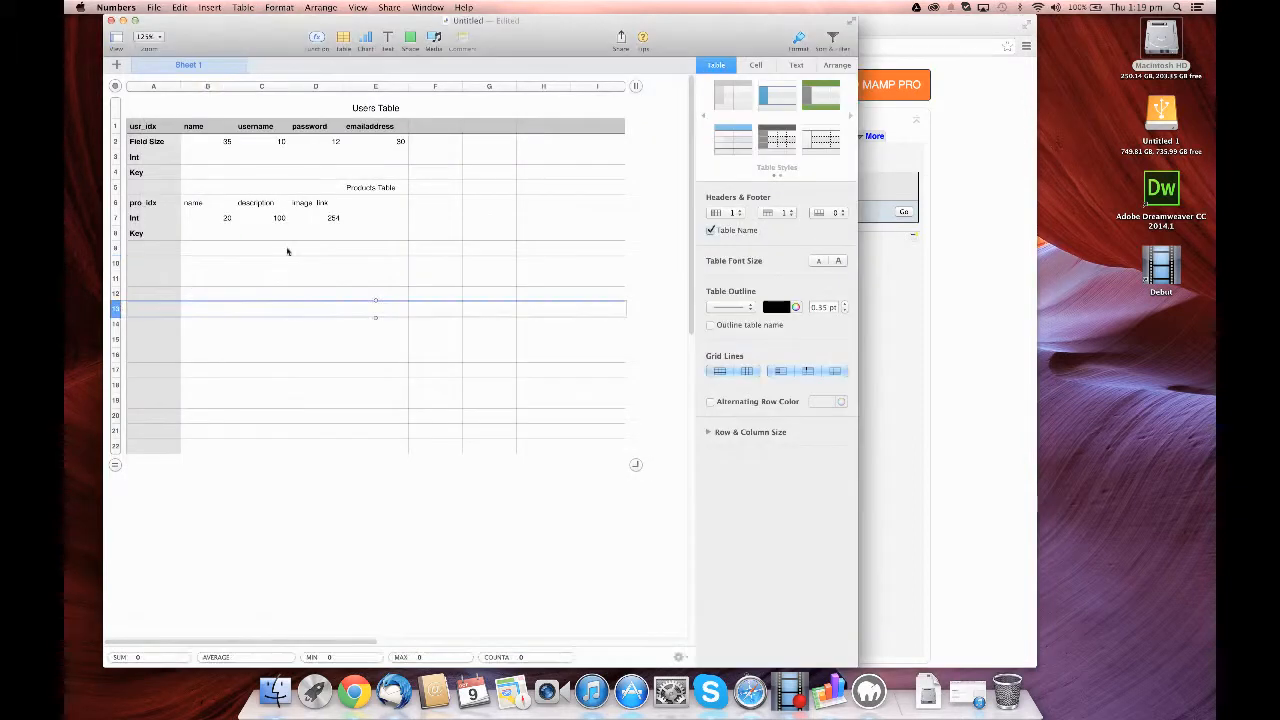
left_click(147, 136)
left_click(212, 130)
left_click(253, 136)
left_click(306, 140)
left_click(365, 145)
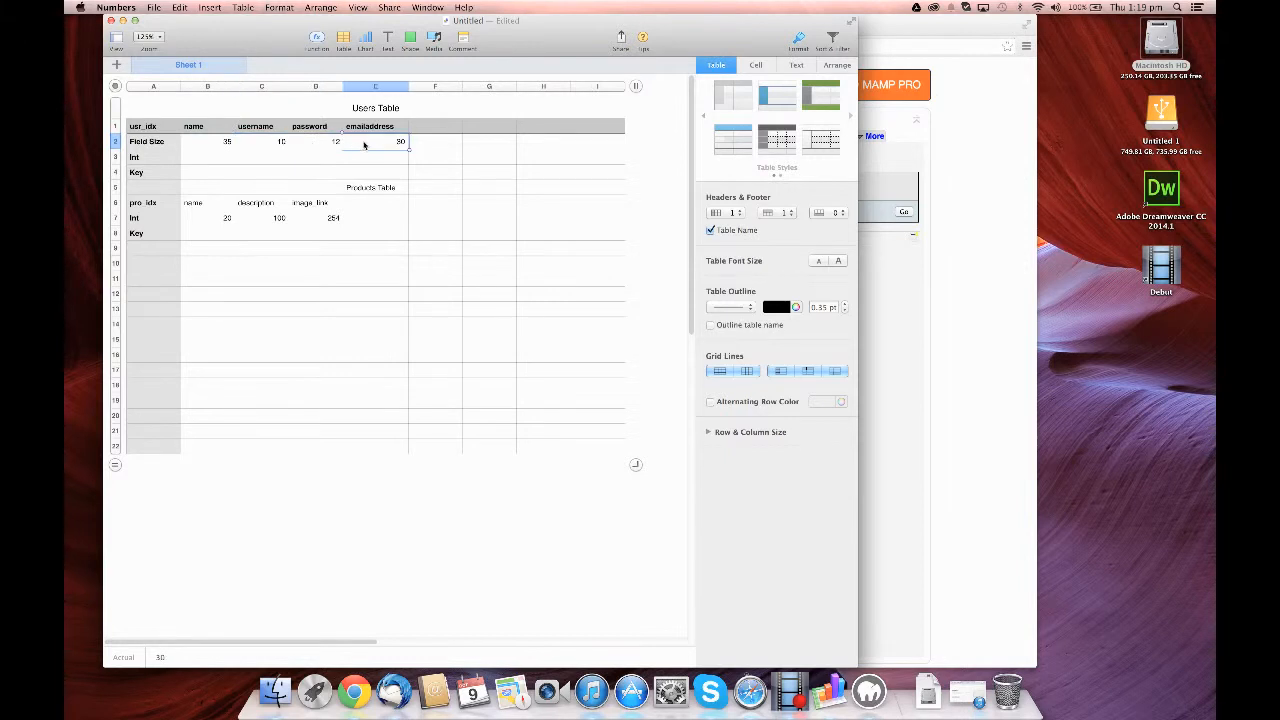
left_click(948, 319)
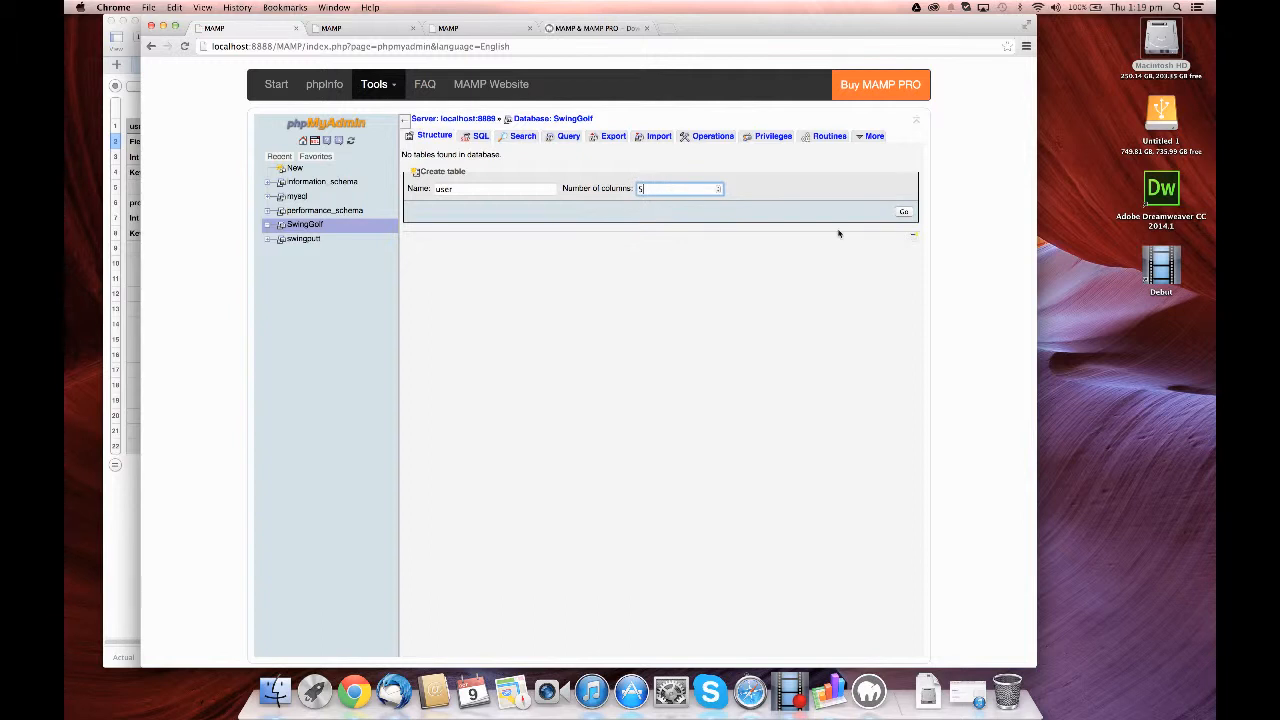
left_click(901, 211)
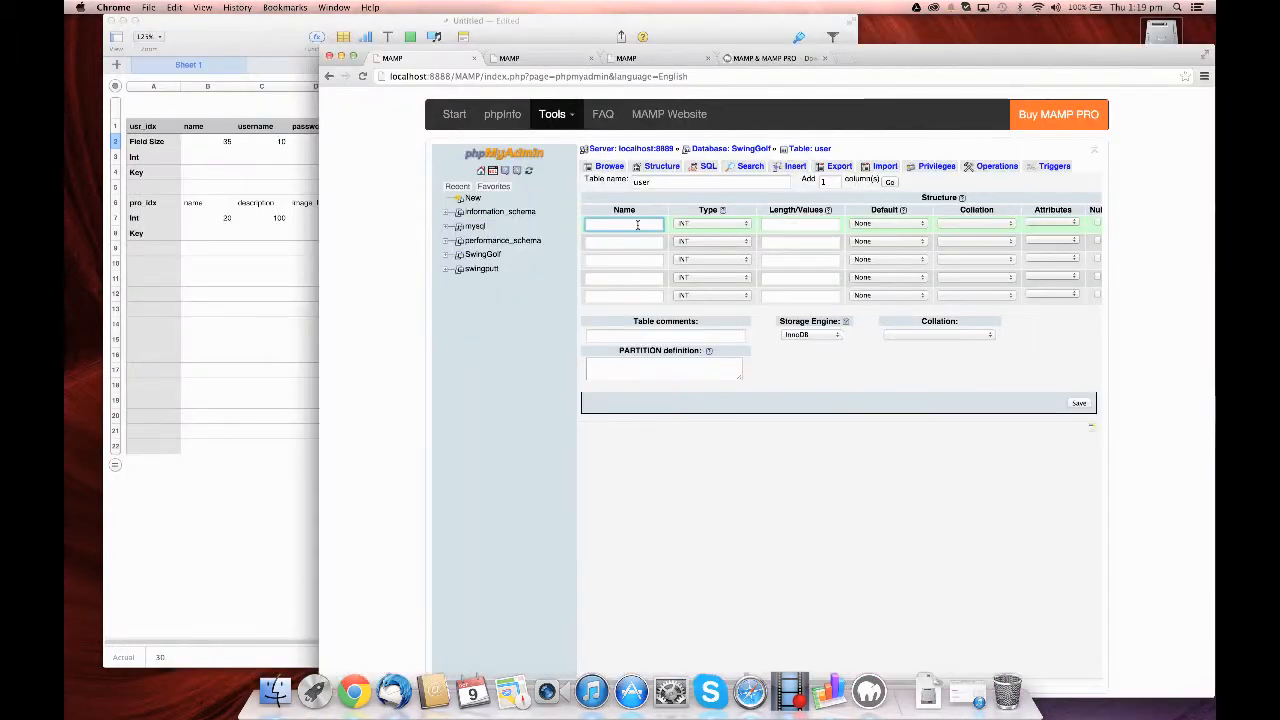
Step: Define the first column as usr_idx with type INT, a PRIMARY index, auto-increment on and null values disallowed
type("usr_idx")
key("Tab")
left_click(718, 224)
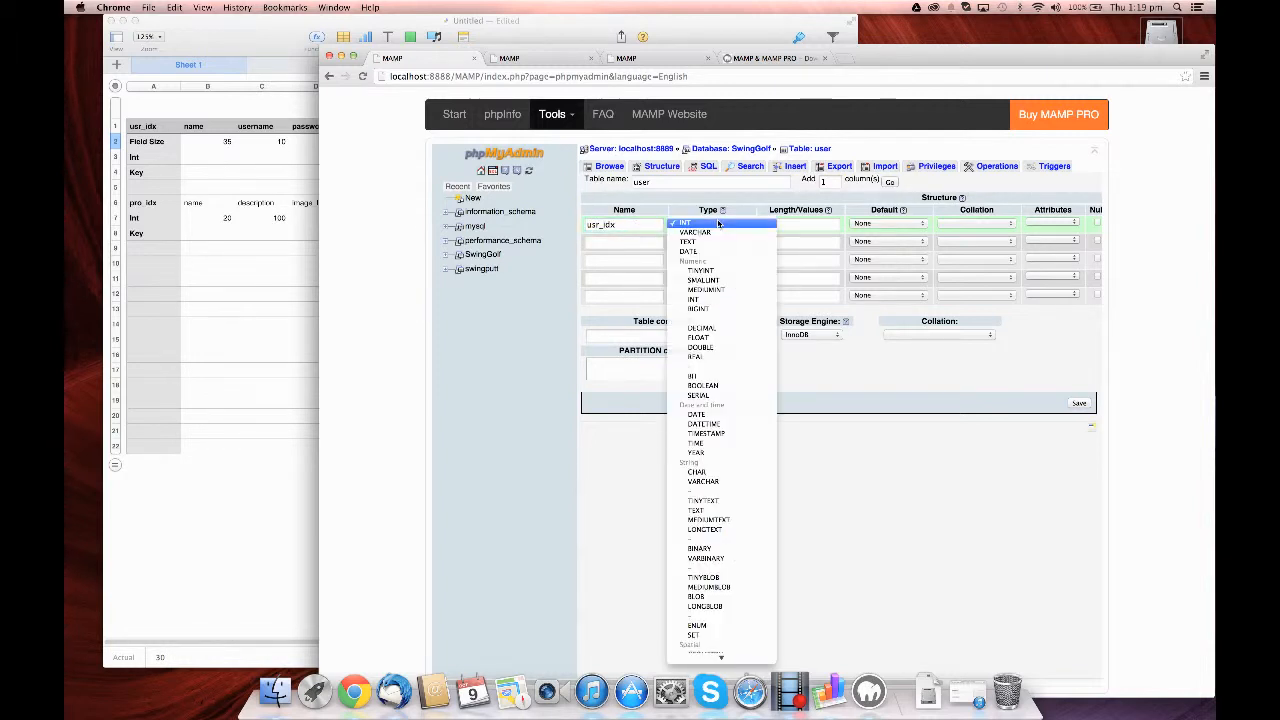
left_click(718, 224)
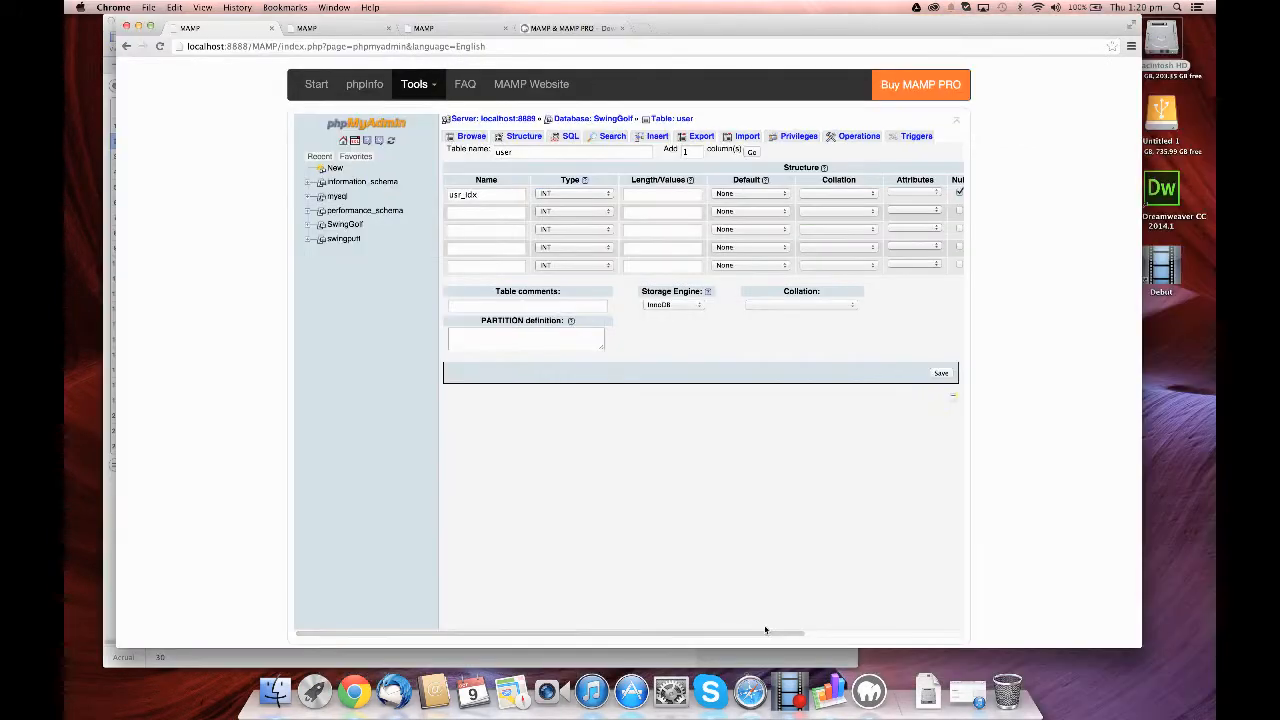
left_click_drag(786, 631, 949, 617)
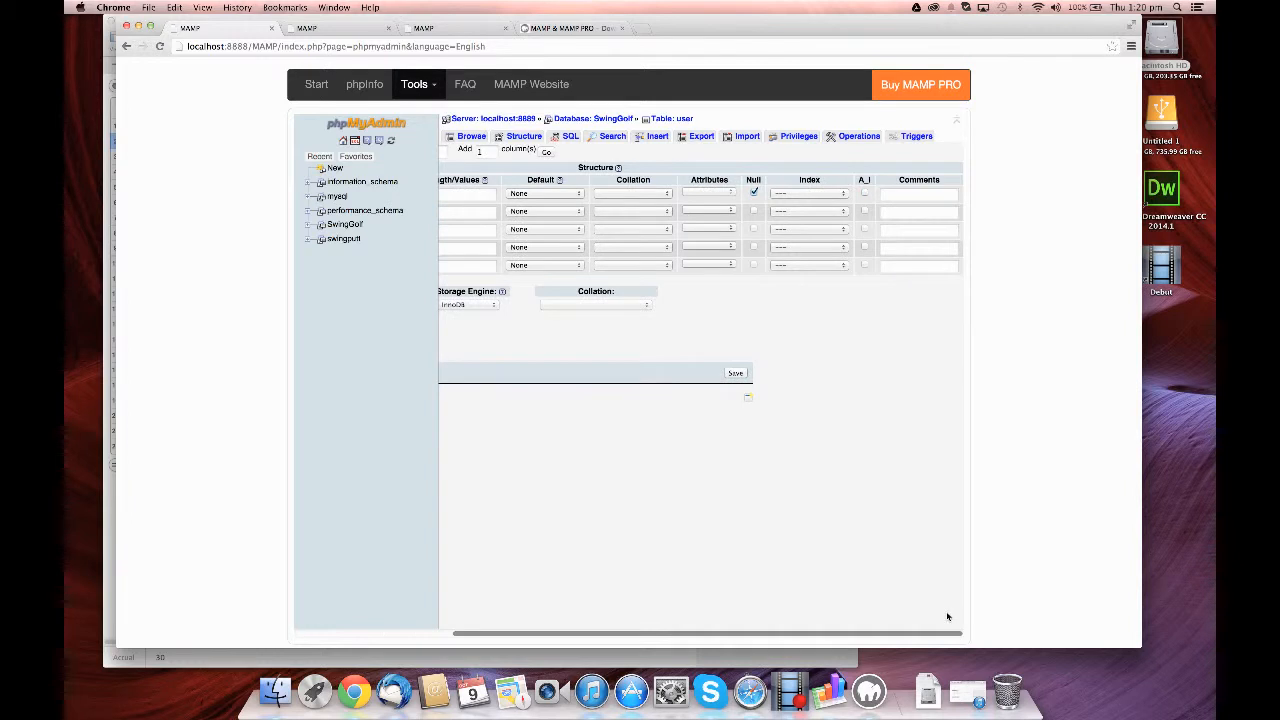
left_click(834, 194)
left_click(833, 202)
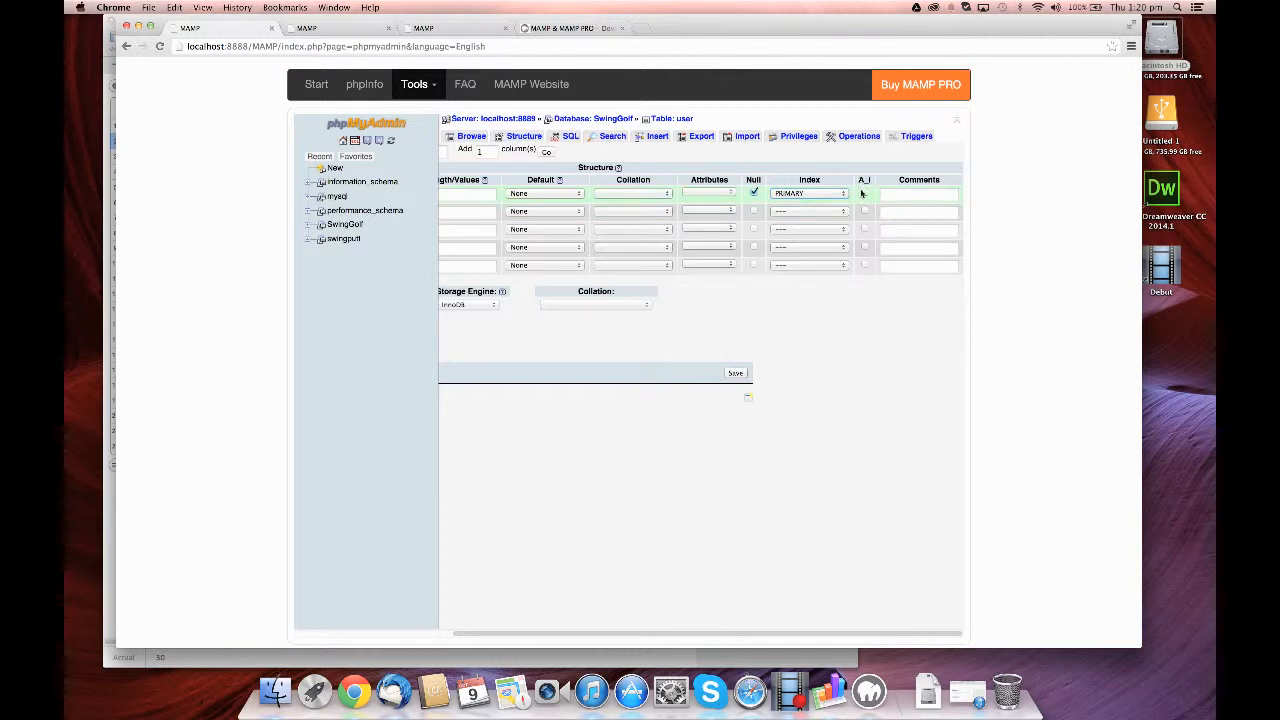
left_click(754, 192)
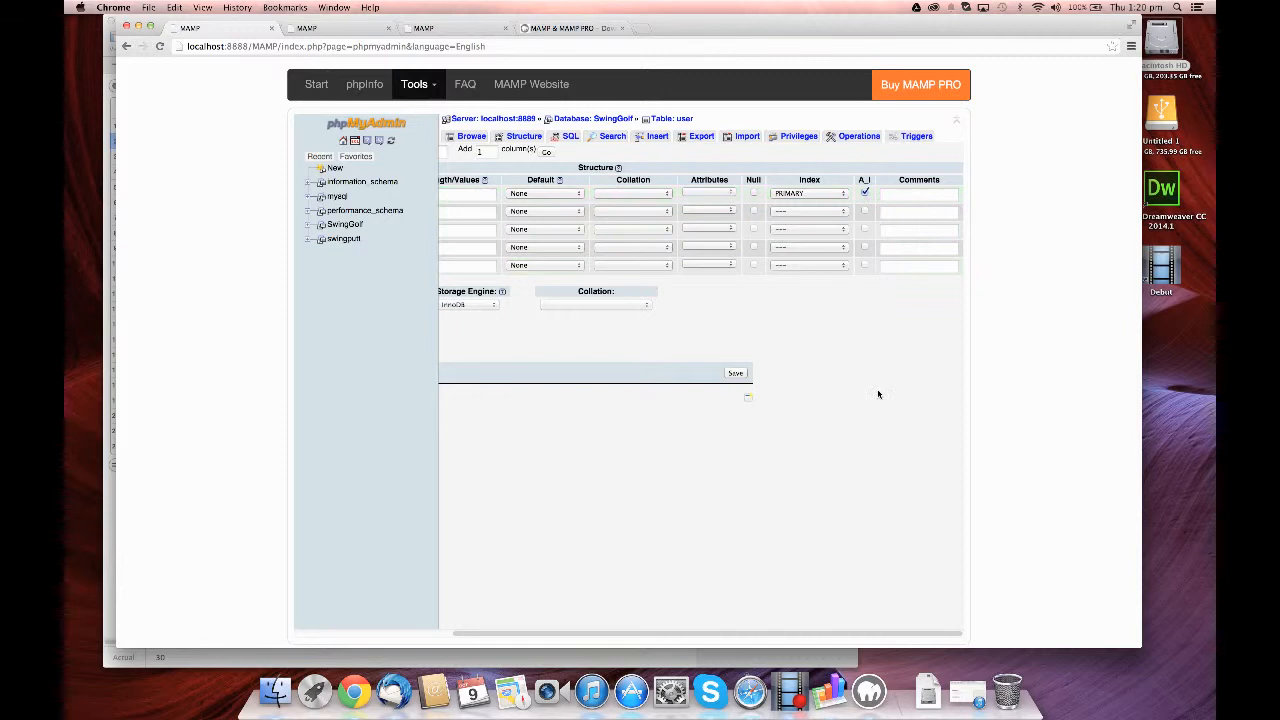
Step: Define the second column of the user table as name with type VARCHAR and length 35
left_click_drag(662, 634, 505, 634)
left_click(474, 210)
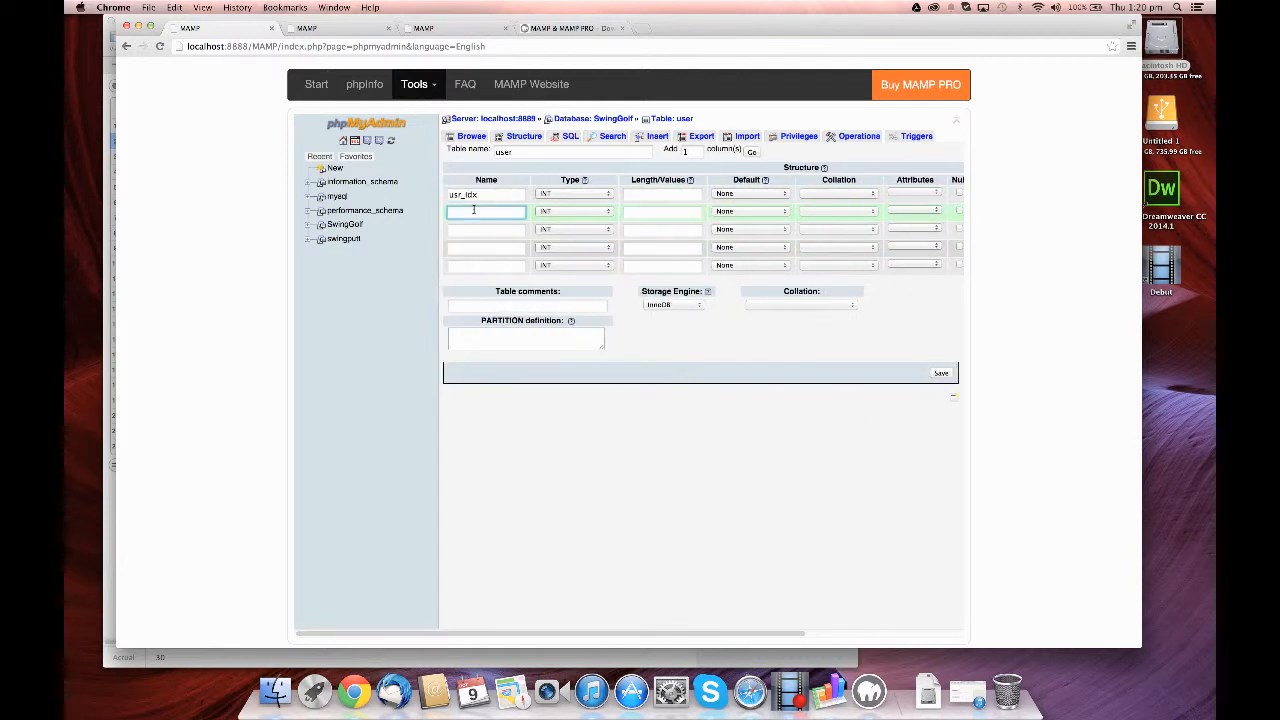
left_click_drag(727, 19, 738, 166)
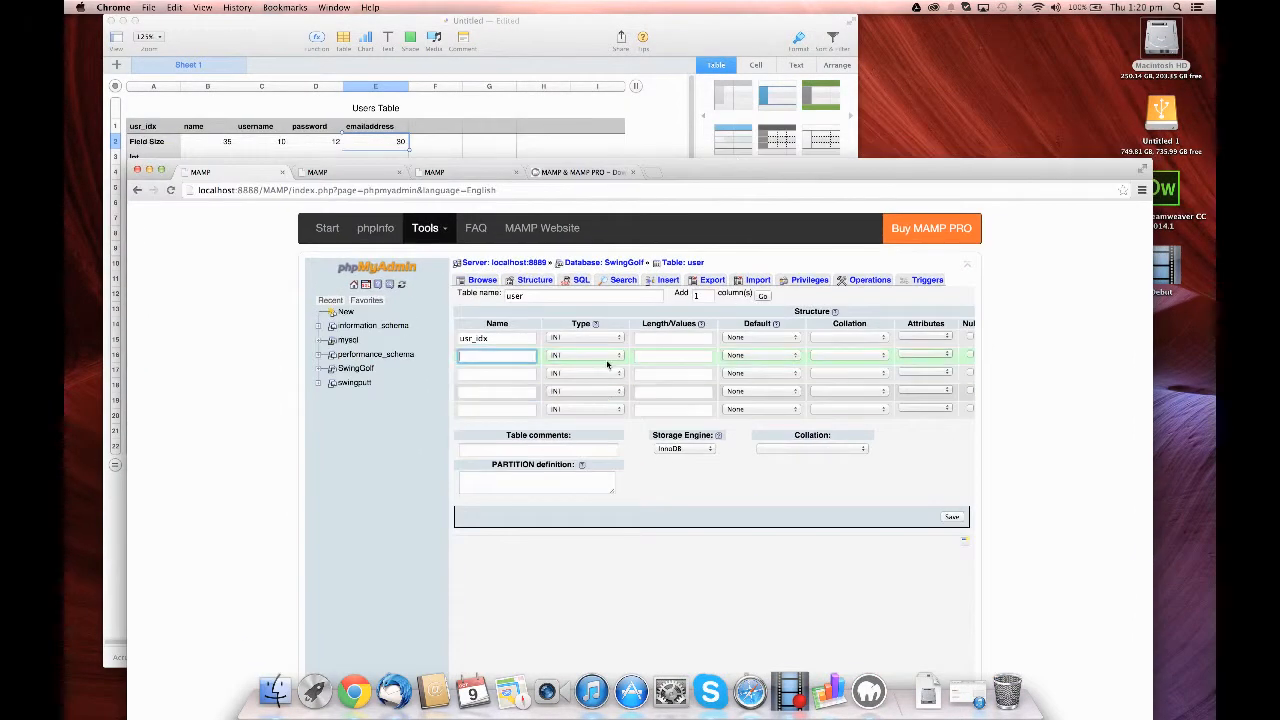
type("mne")
key("Tab")
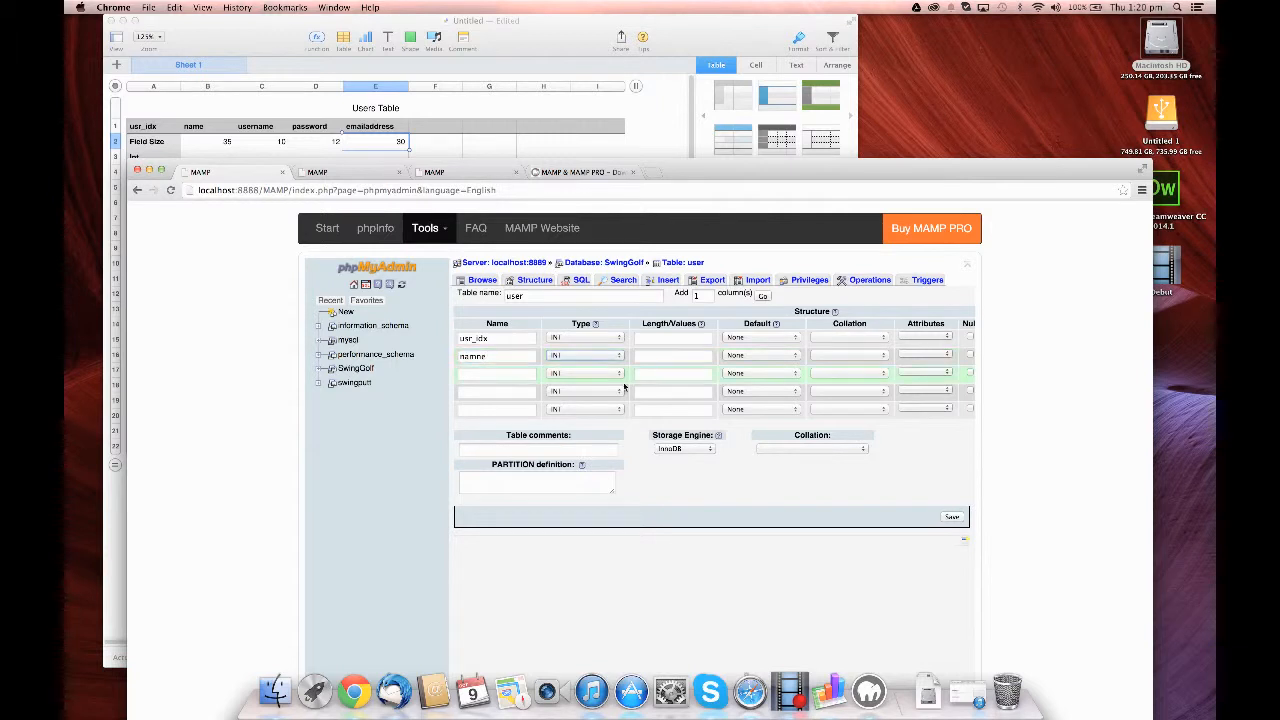
left_click(604, 356)
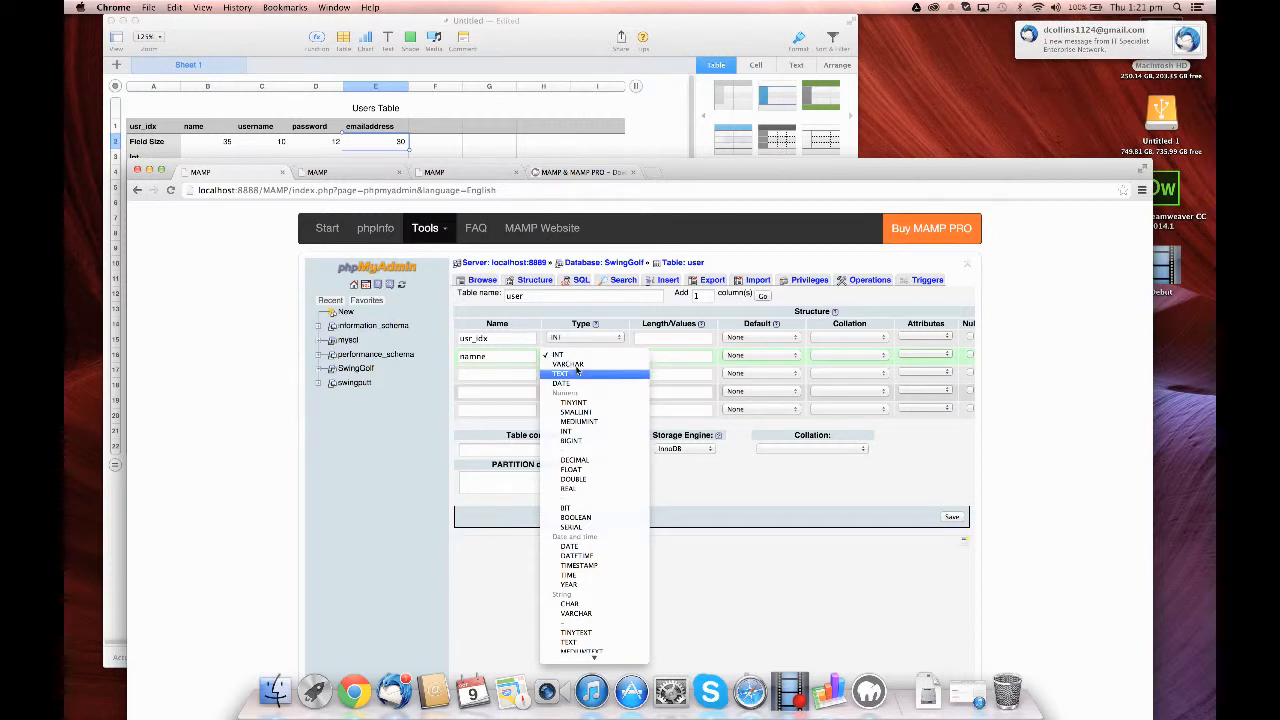
left_click(569, 366)
left_click(653, 355)
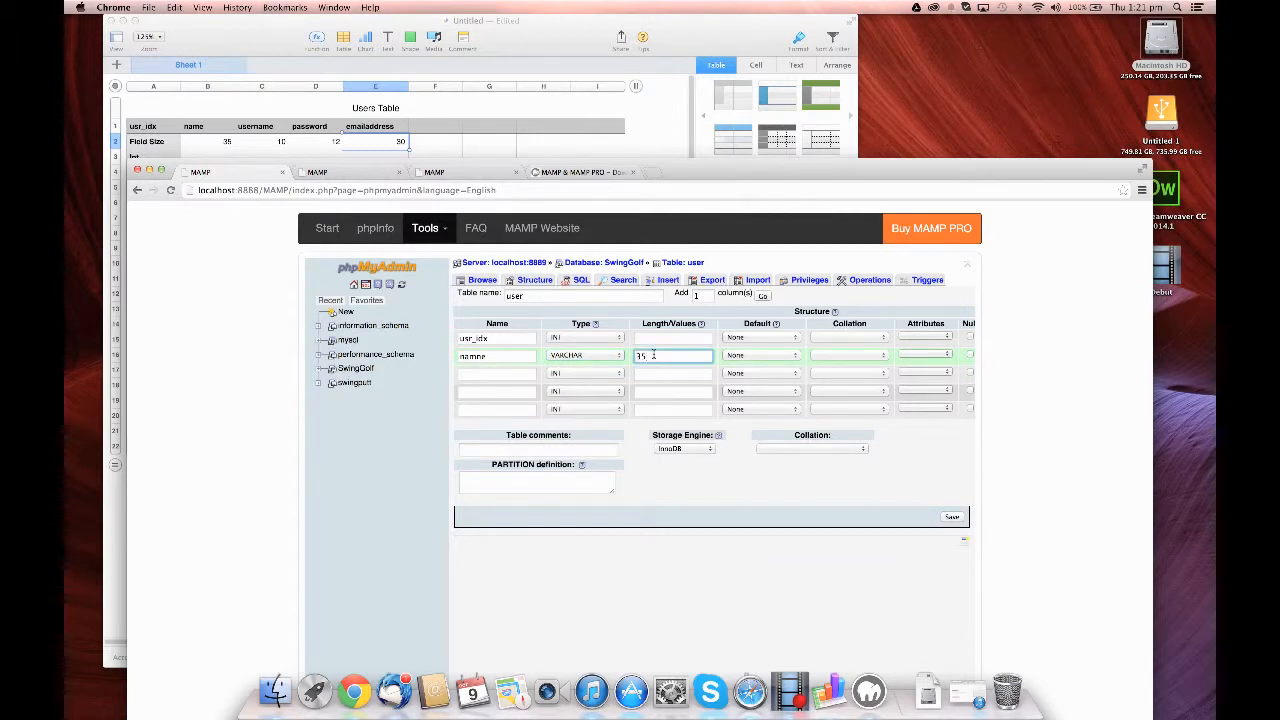
key("Tab")
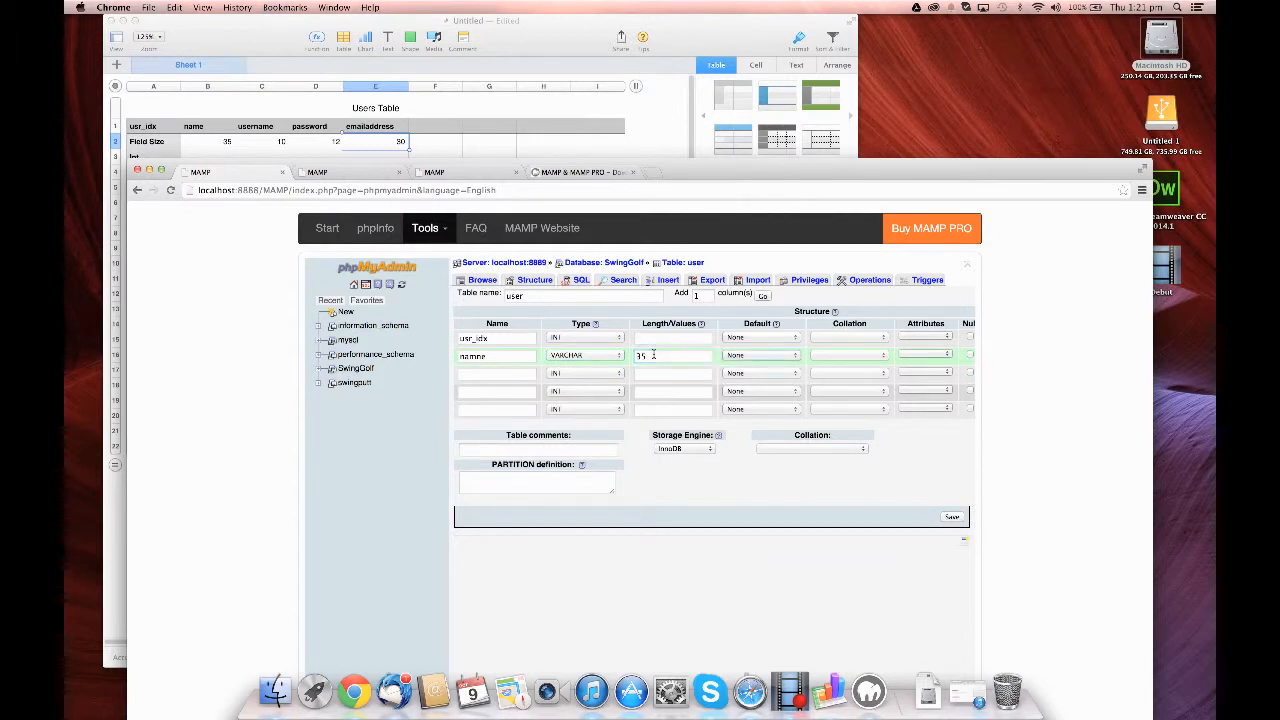
left_click(779, 358)
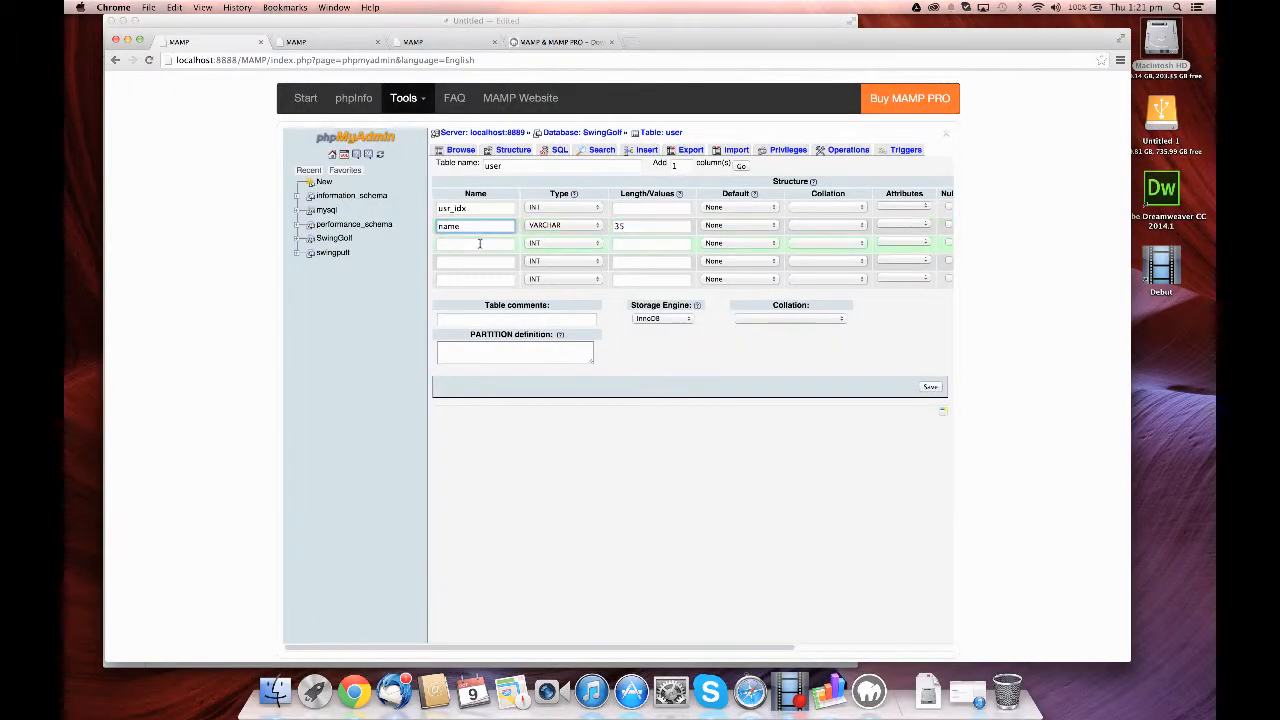
Step: Check the next field in the Numbers plan and define the third column as username with type VARCHAR and length 20
left_click(479, 243)
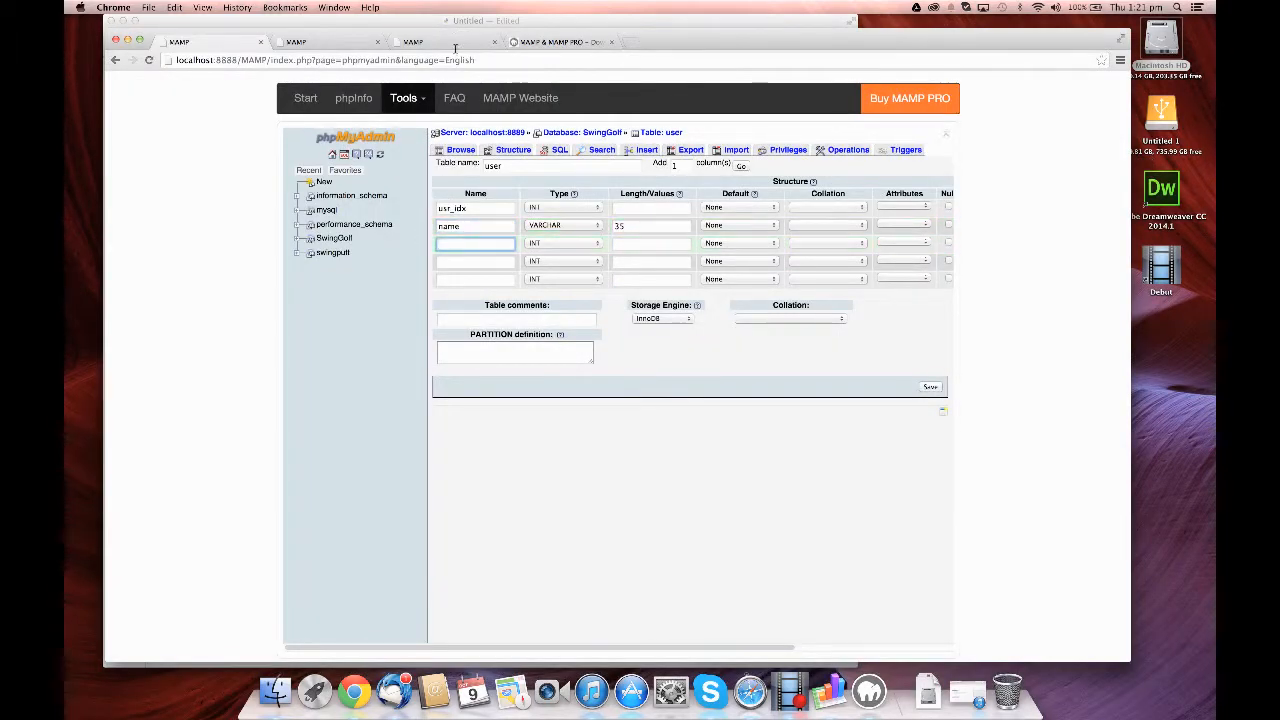
left_click_drag(494, 21, 691, 273)
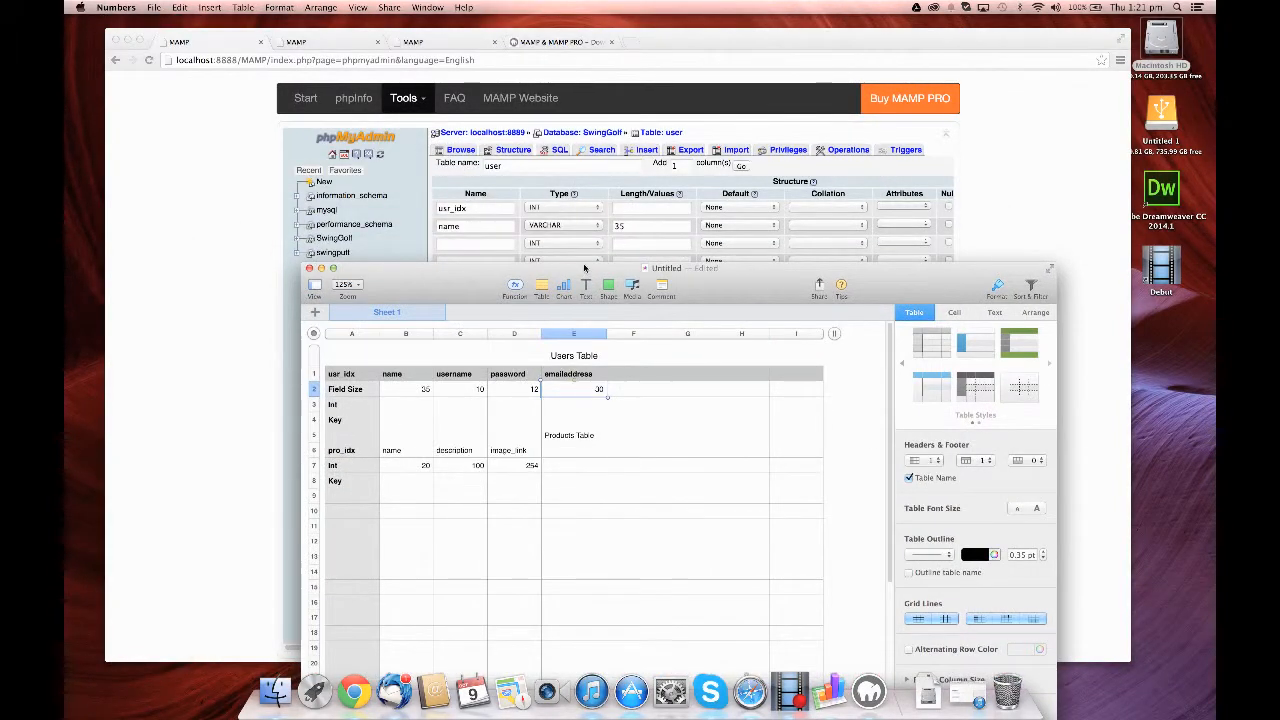
left_click(490, 243)
type("username")
key("Tab")
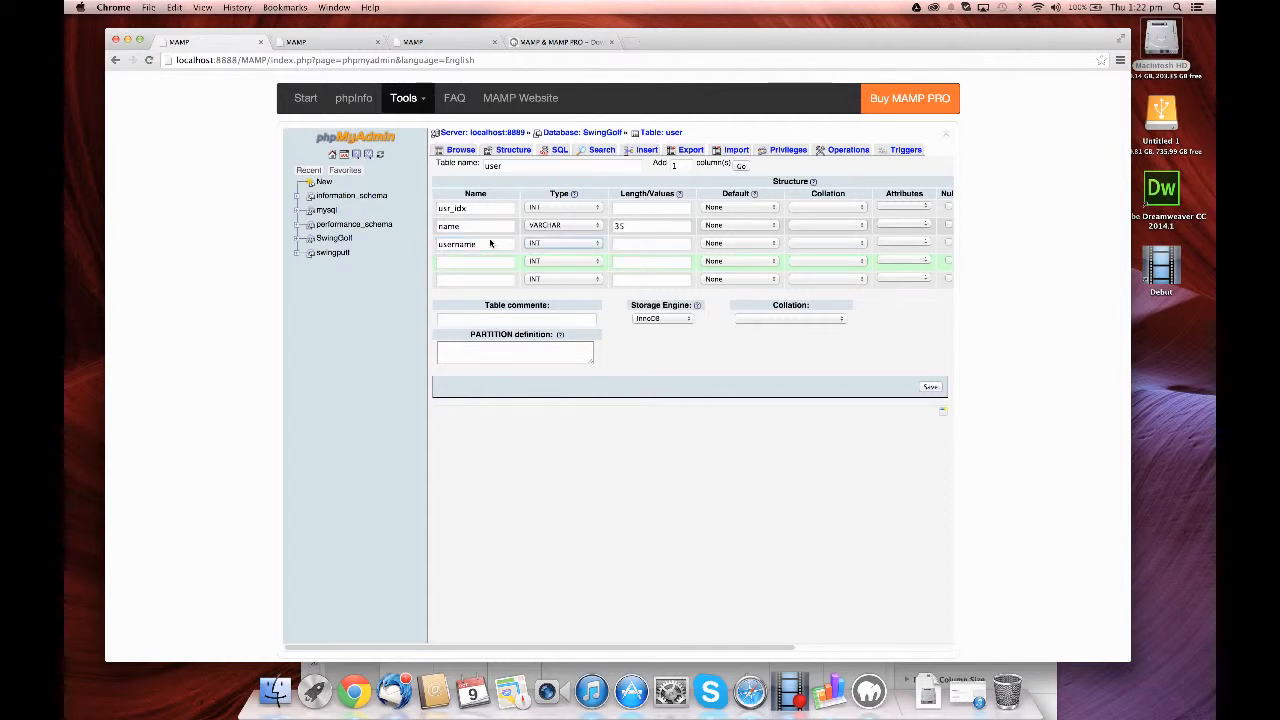
left_click(541, 243)
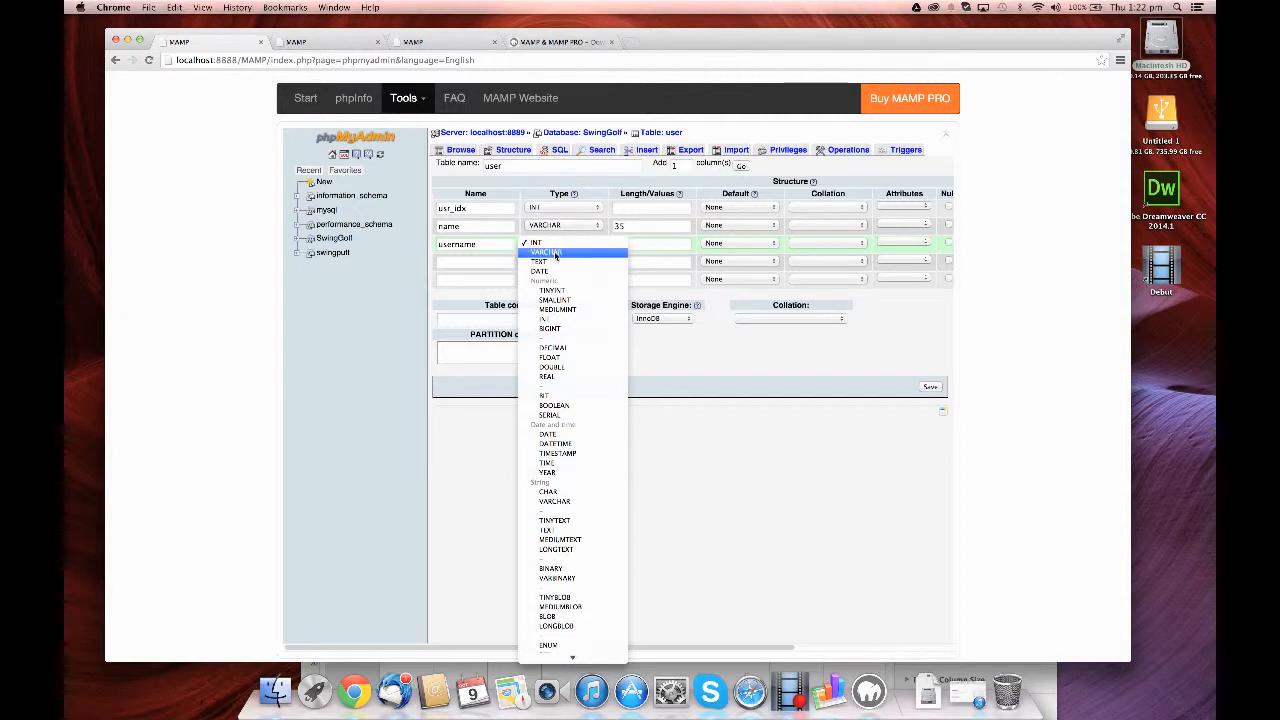
left_click(556, 253)
left_click(636, 240)
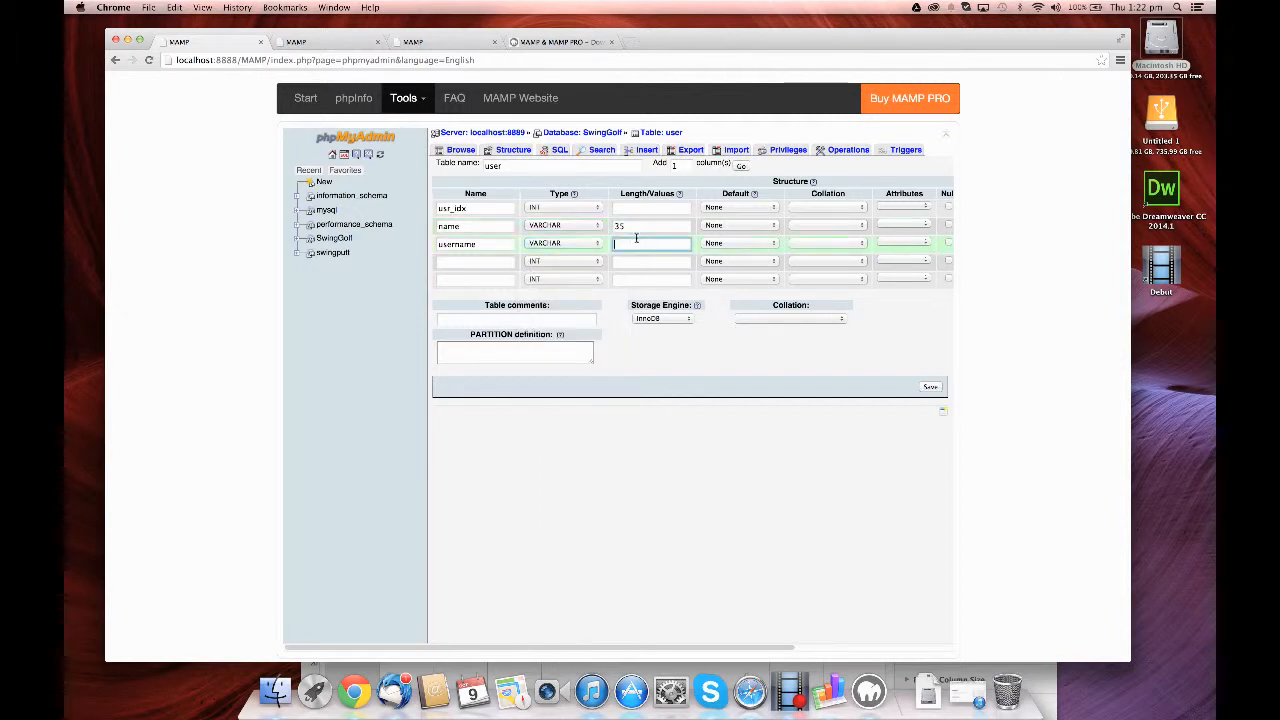
type("20")
key("Tab")
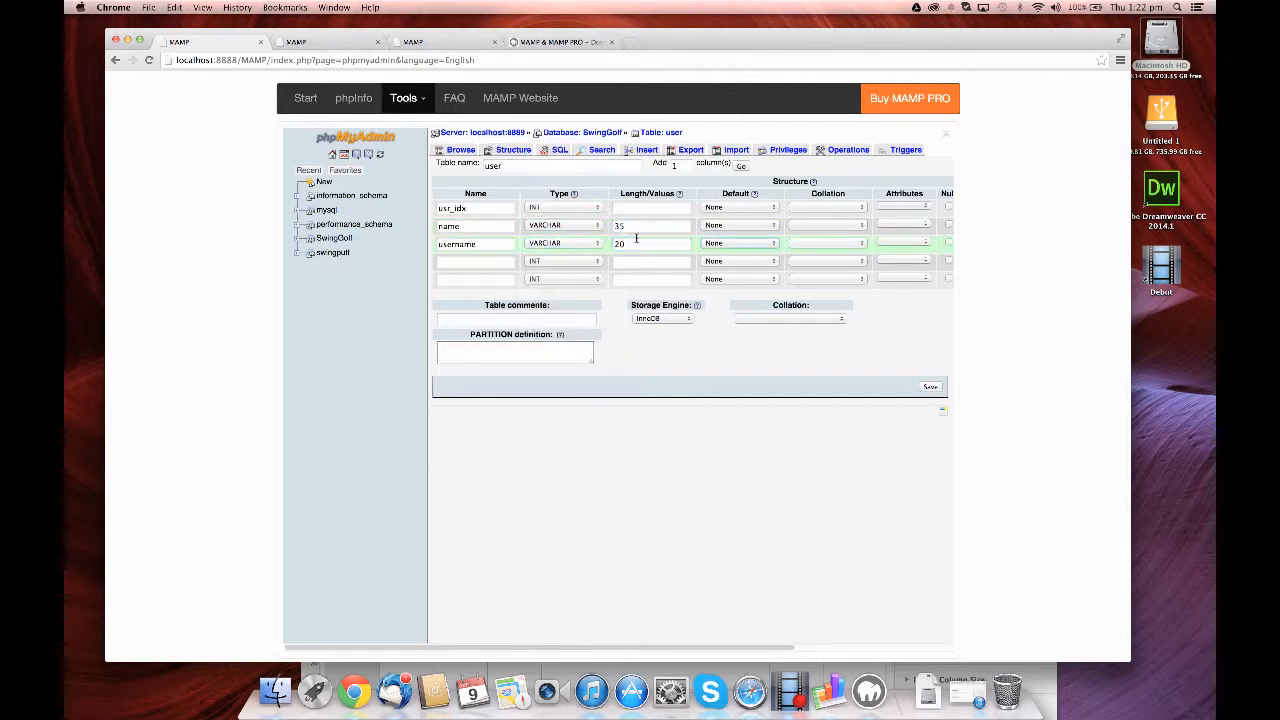
Step: Define the password column as VARCHAR with length 12 and the emailaddress column as TEXT, and save the user table
left_click(465, 255)
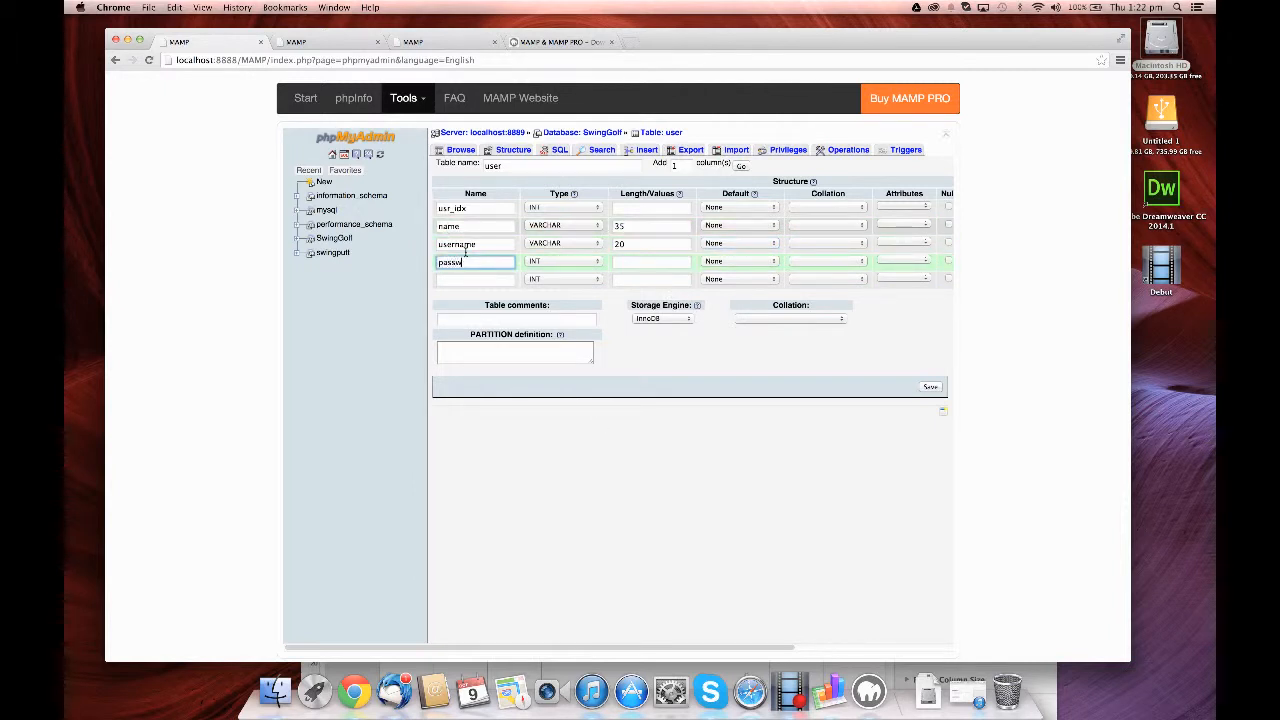
key("Tab")
key("v")
key("Tab")
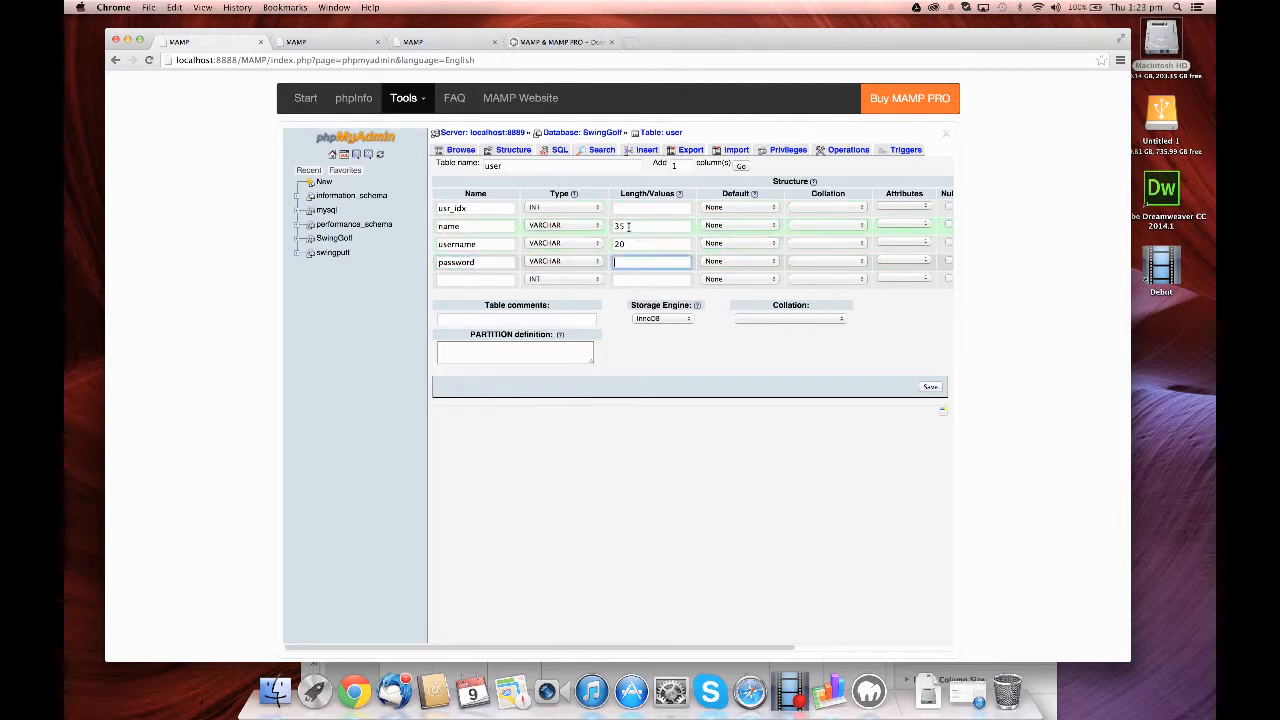
left_click_drag(672, 37, 689, 69)
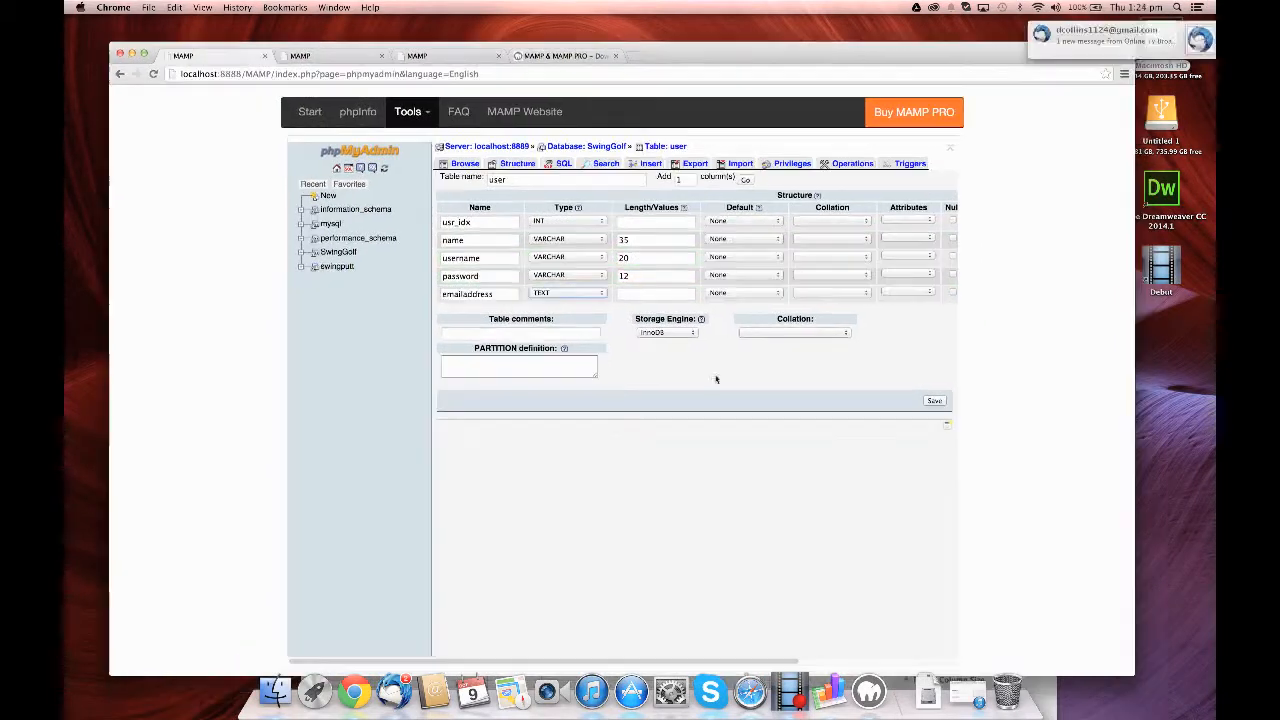
left_click(933, 400)
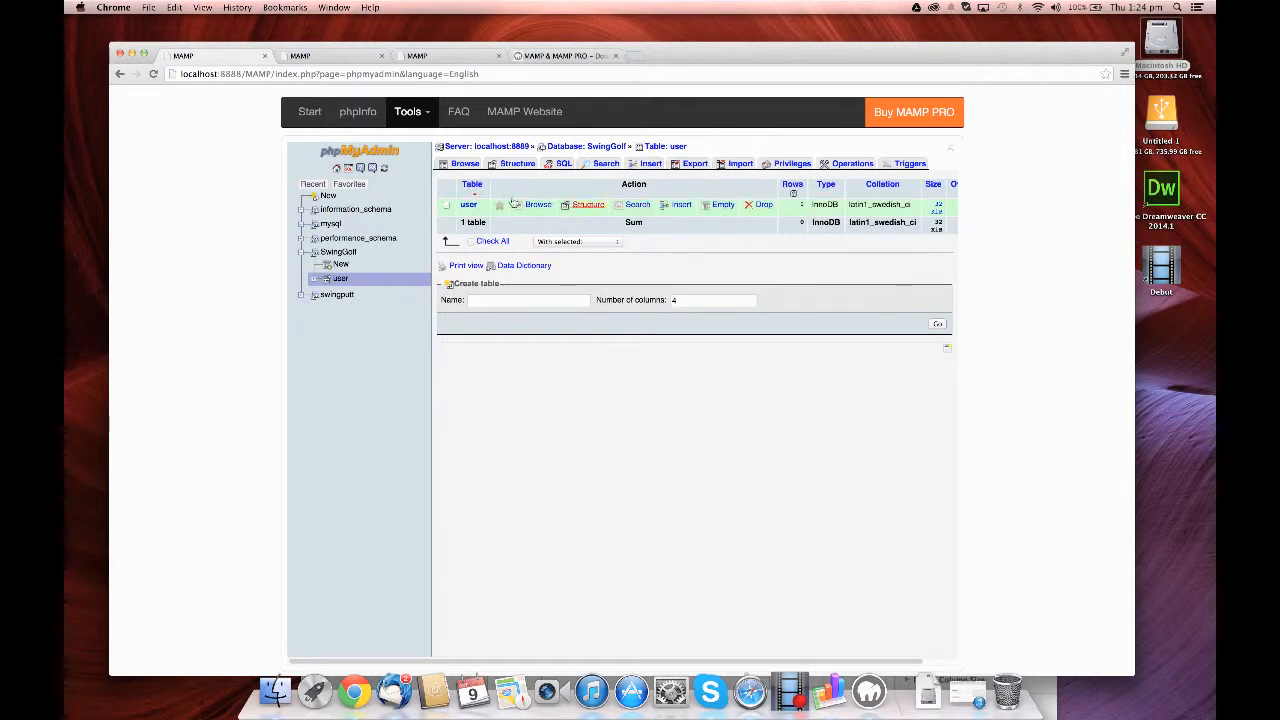
Step: Review the saved user table's column structure and browse its records in the SwingGolf database
left_click(468, 204)
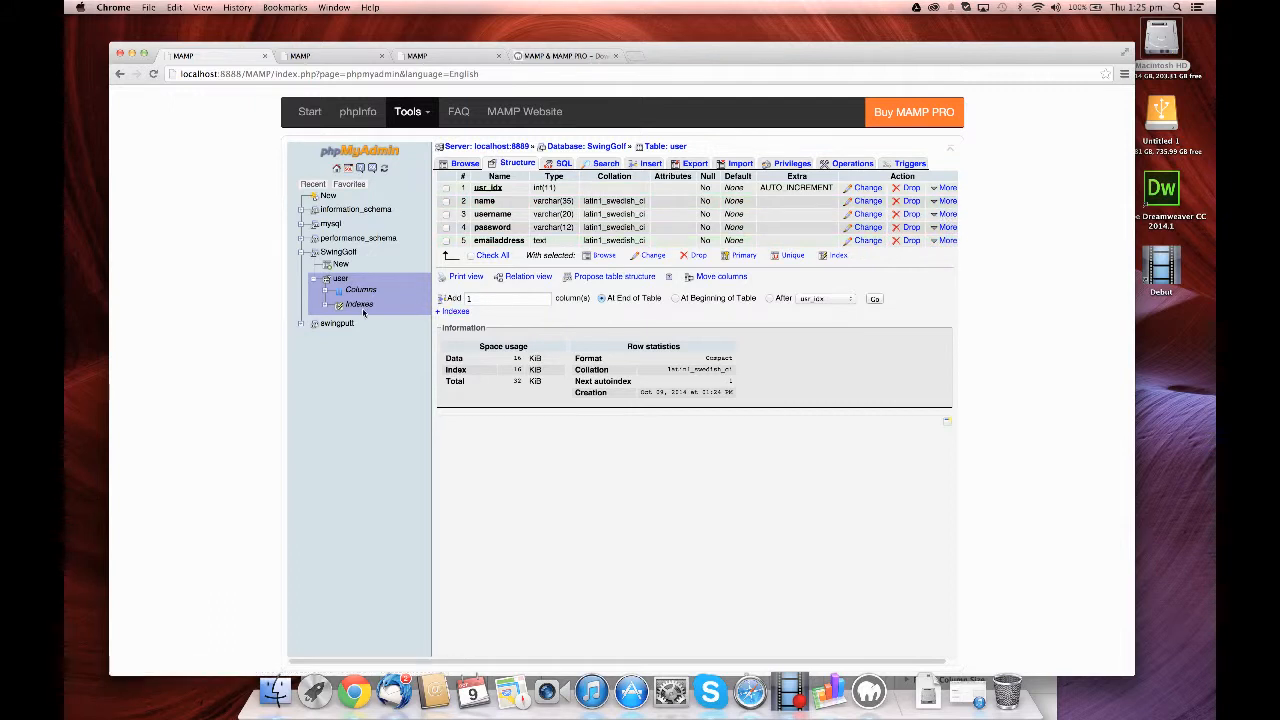
left_click(343, 289)
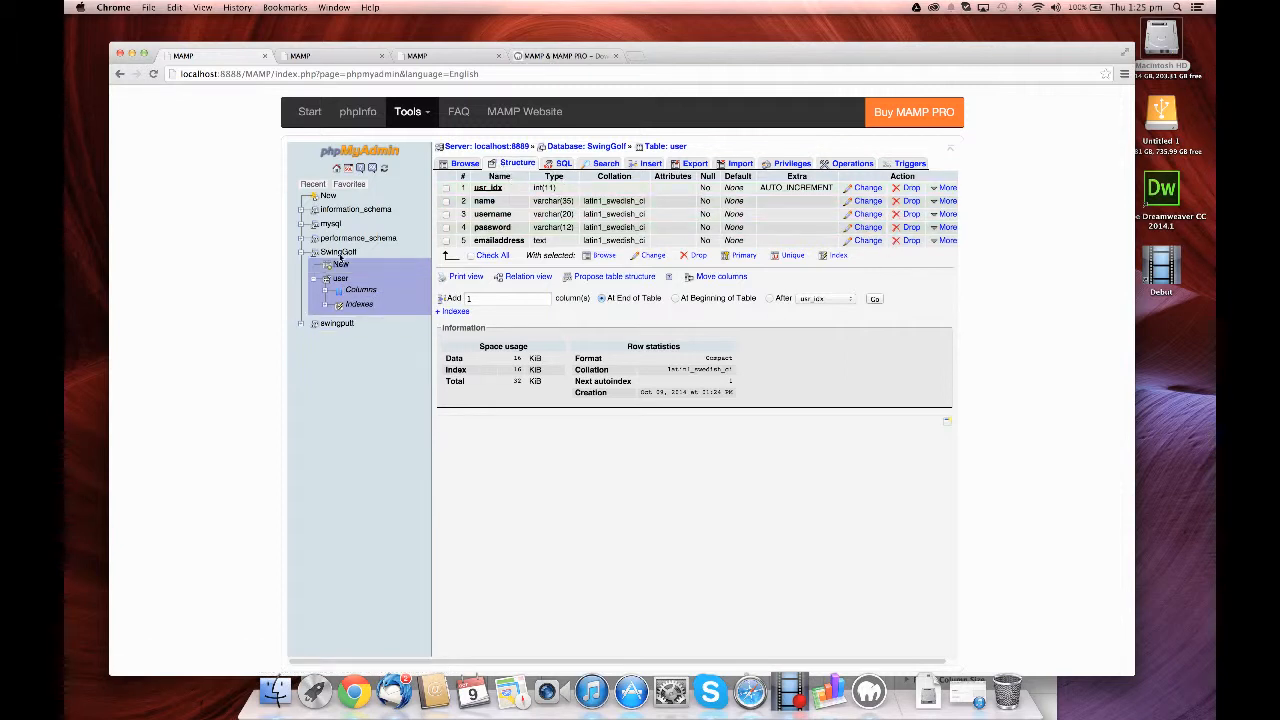
left_click(340, 276)
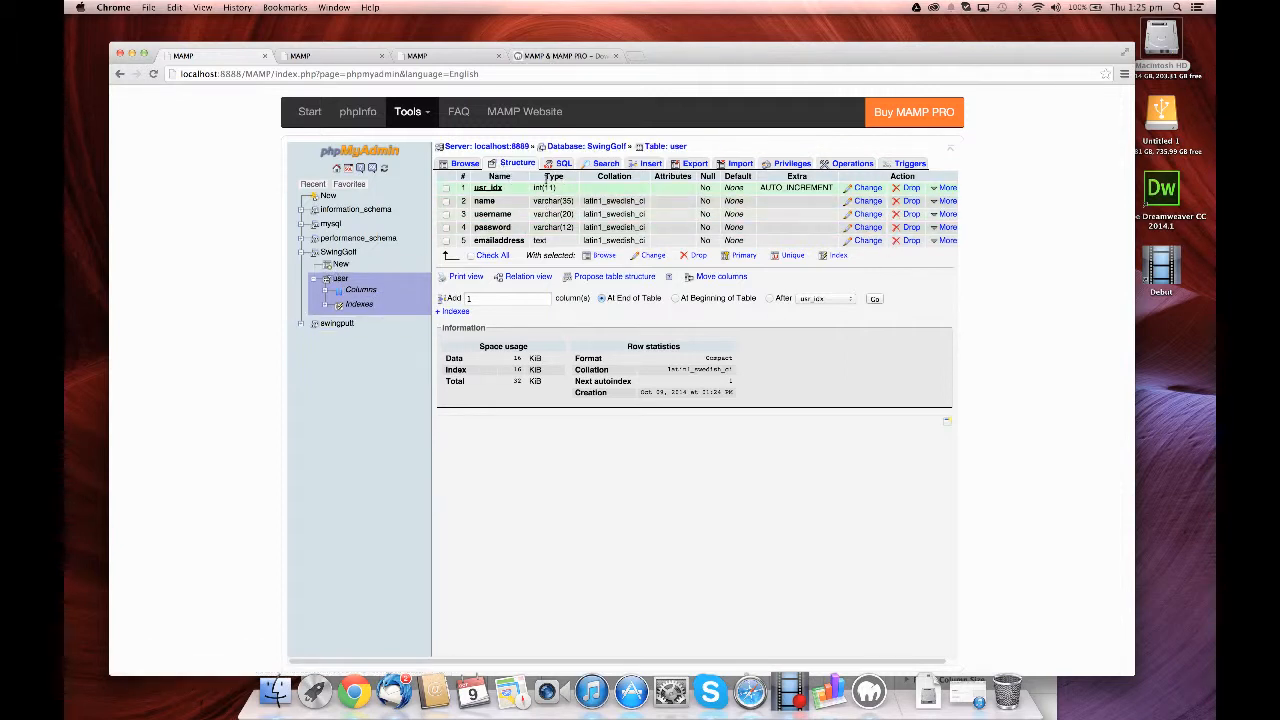
left_click(556, 163)
left_click(465, 163)
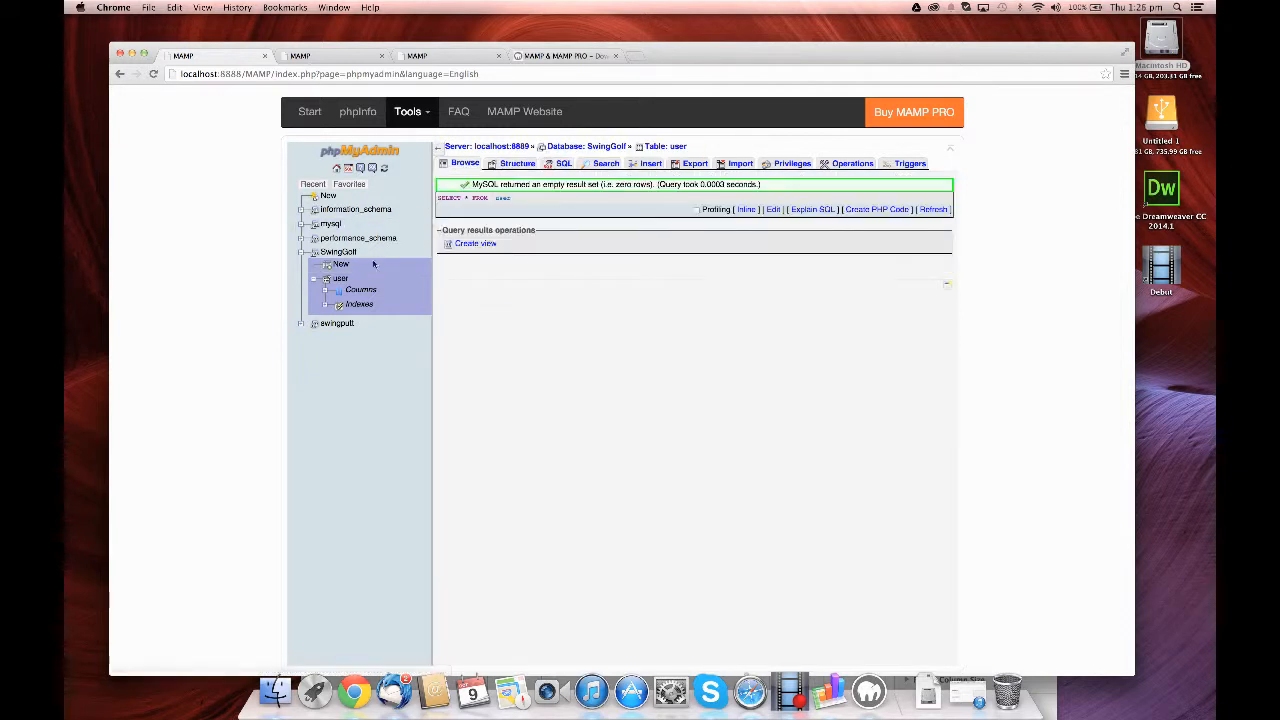
left_click(331, 278)
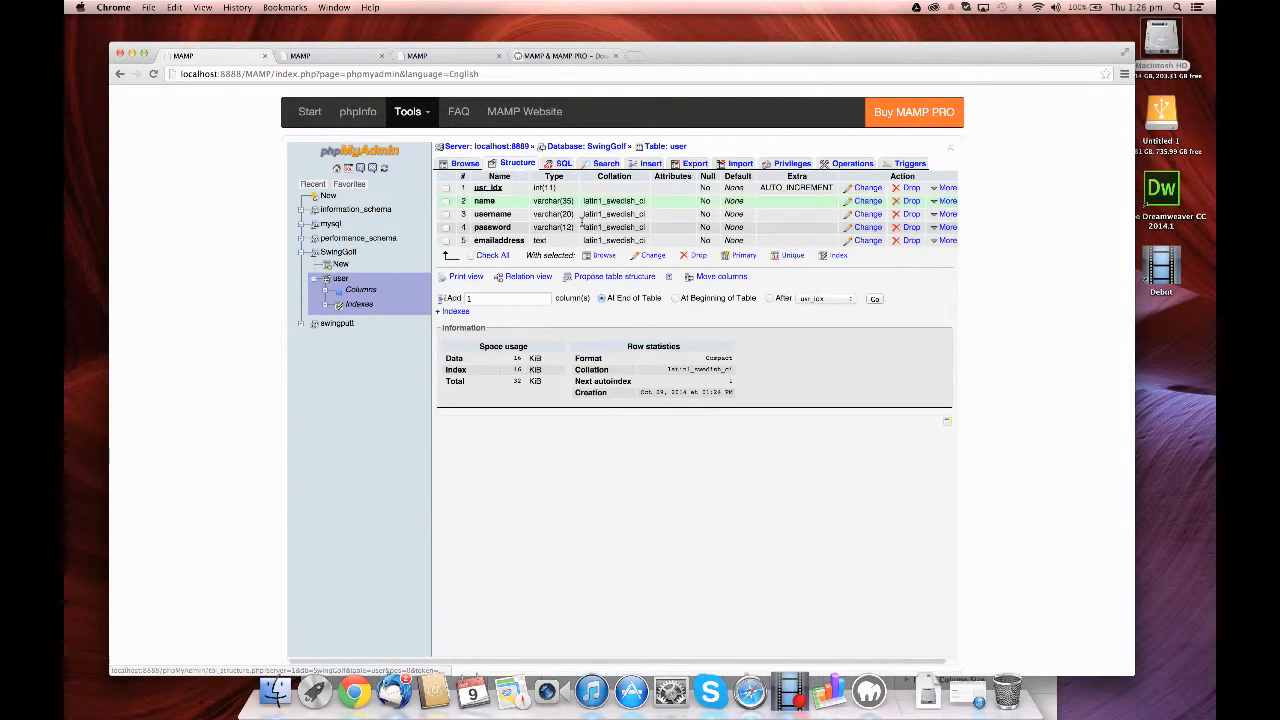